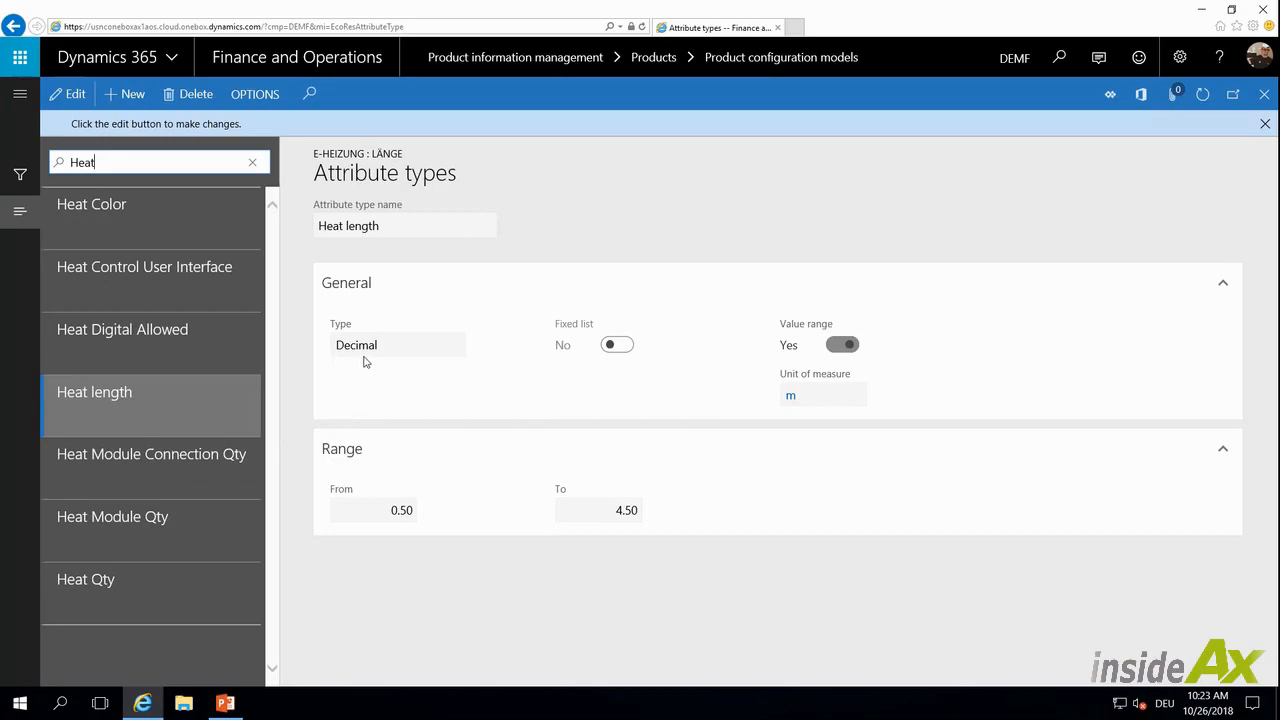
Close the Heat length attribute type page to return to the E-Heizung configuration model
click(390, 348)
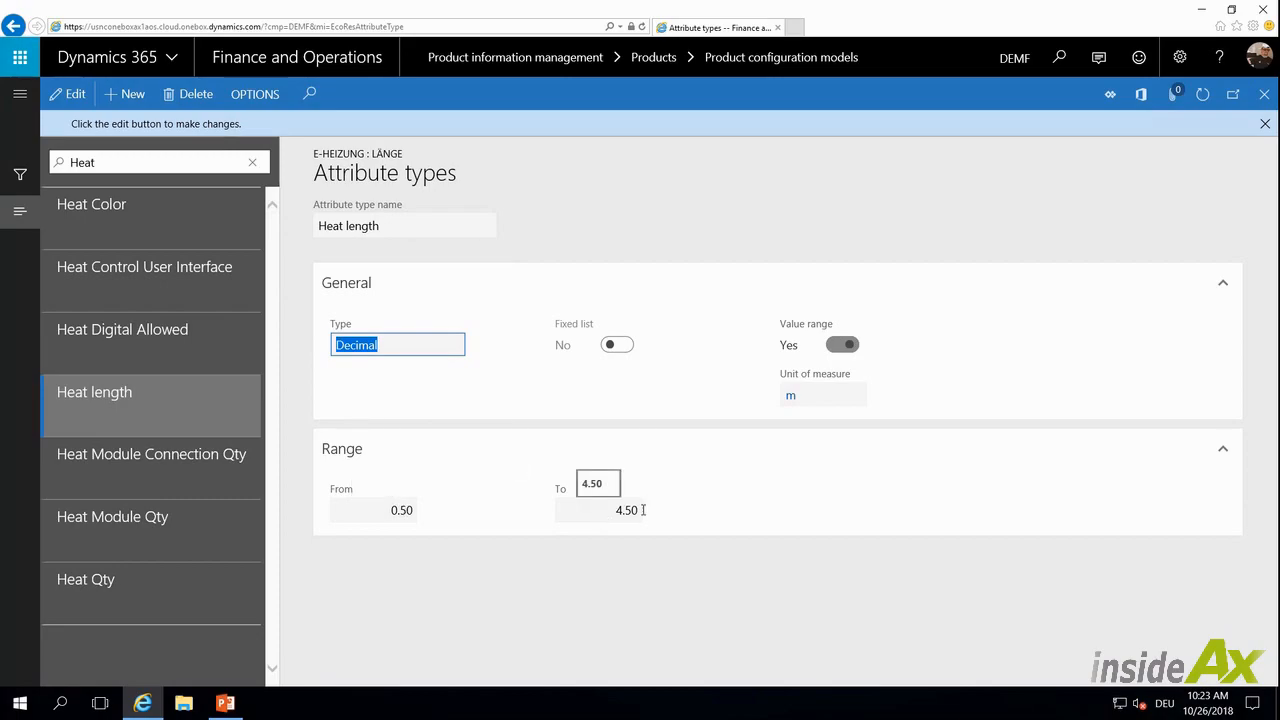
click(1265, 124)
click(1265, 96)
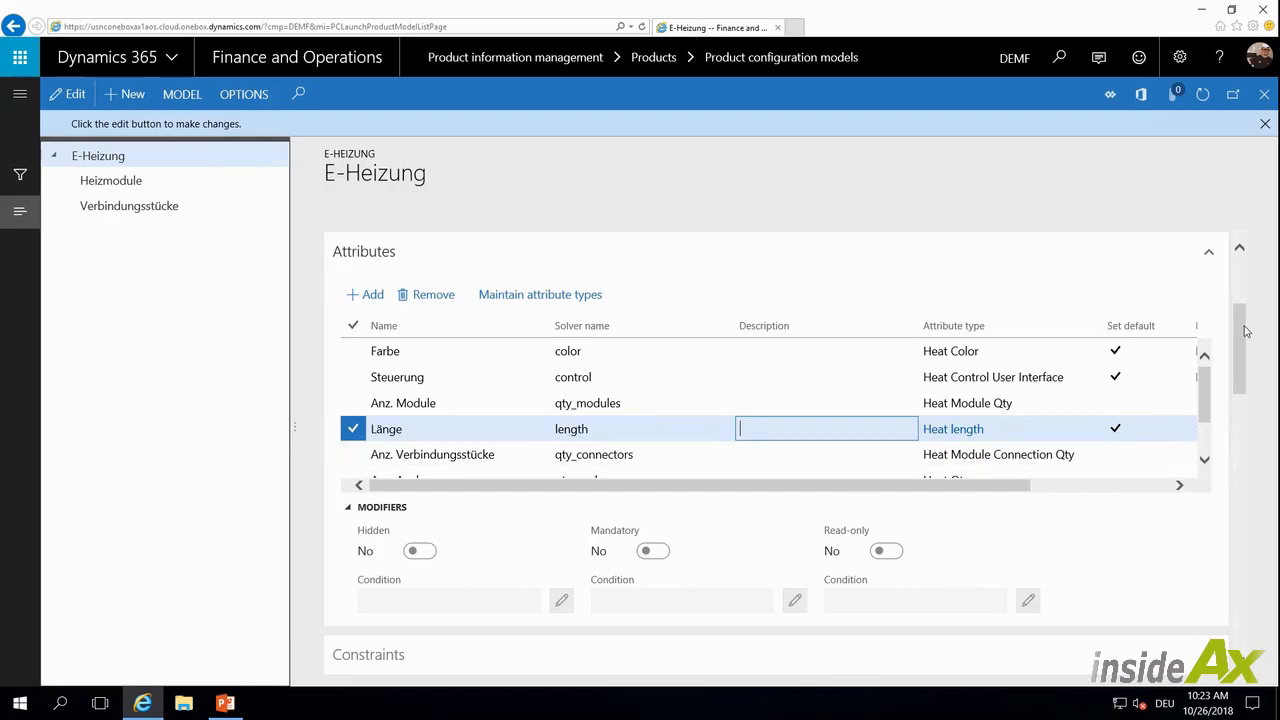
Examine the expression of the Module calculation in the model's Calculations section
click(1245, 335)
drag(1245, 335, 1247, 412)
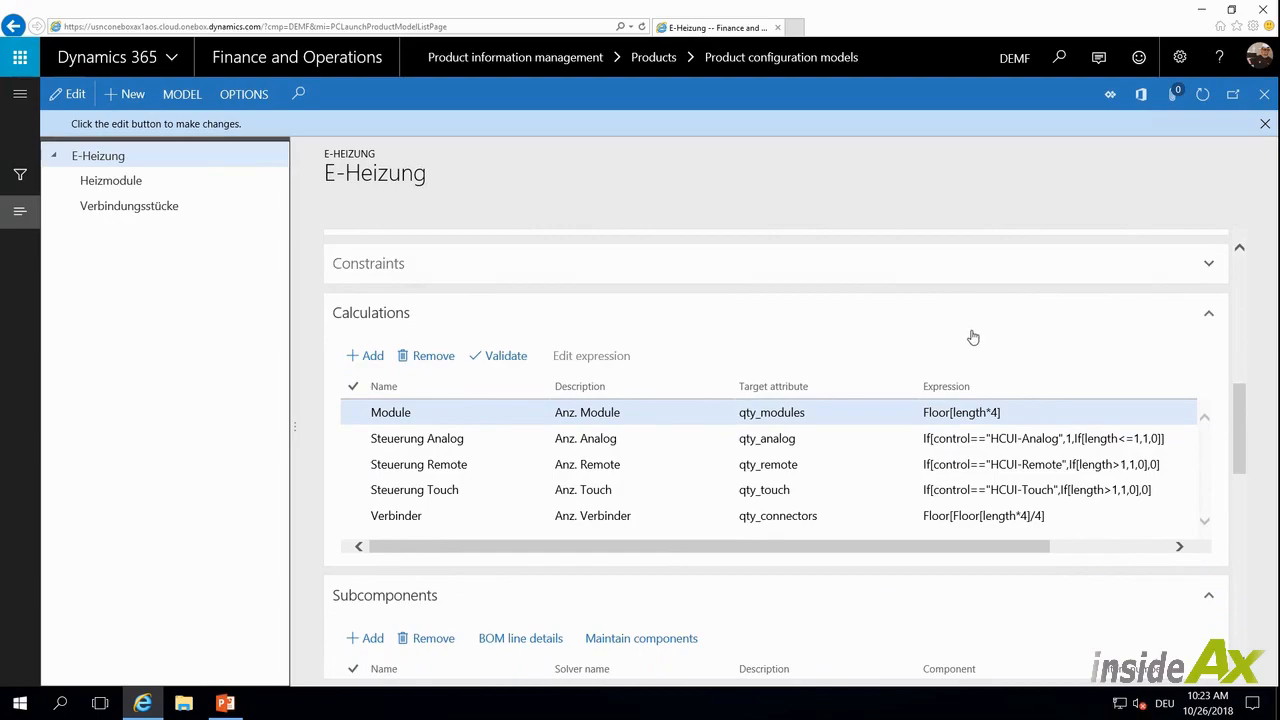
click(1014, 414)
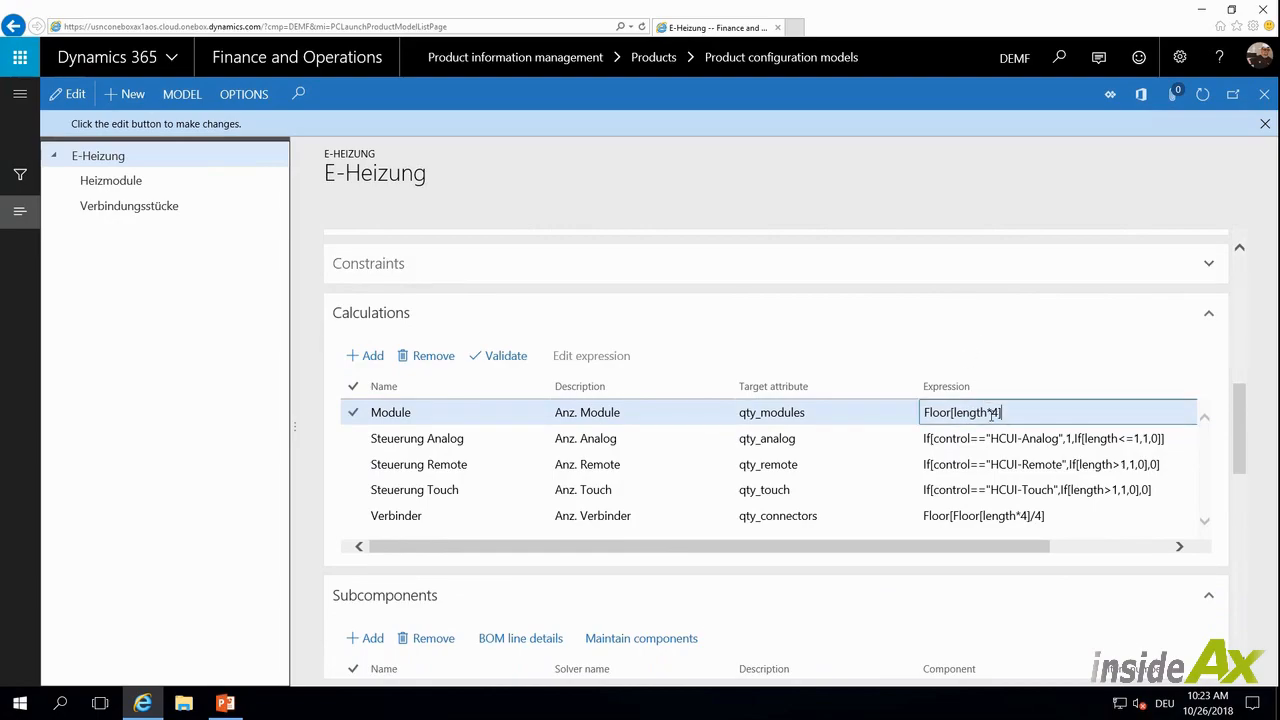
click(1014, 414)
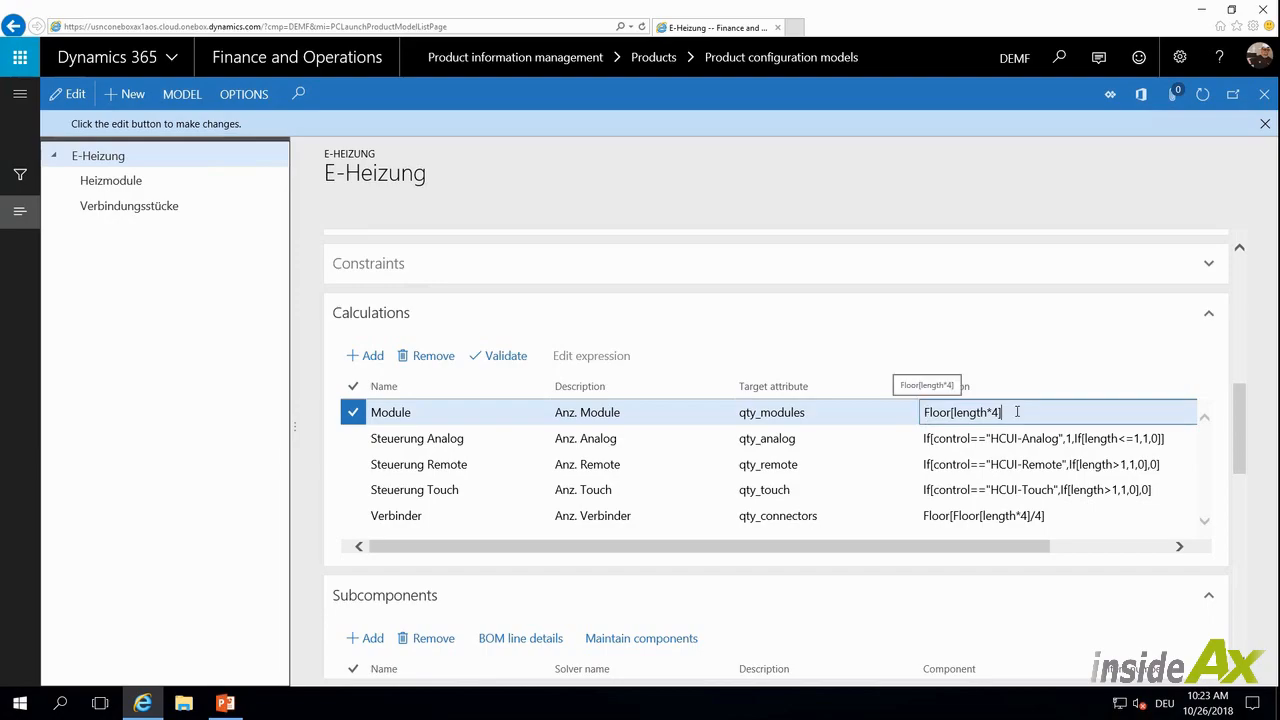
Launch the Windows Calculator app from the Start menu
click(20, 703)
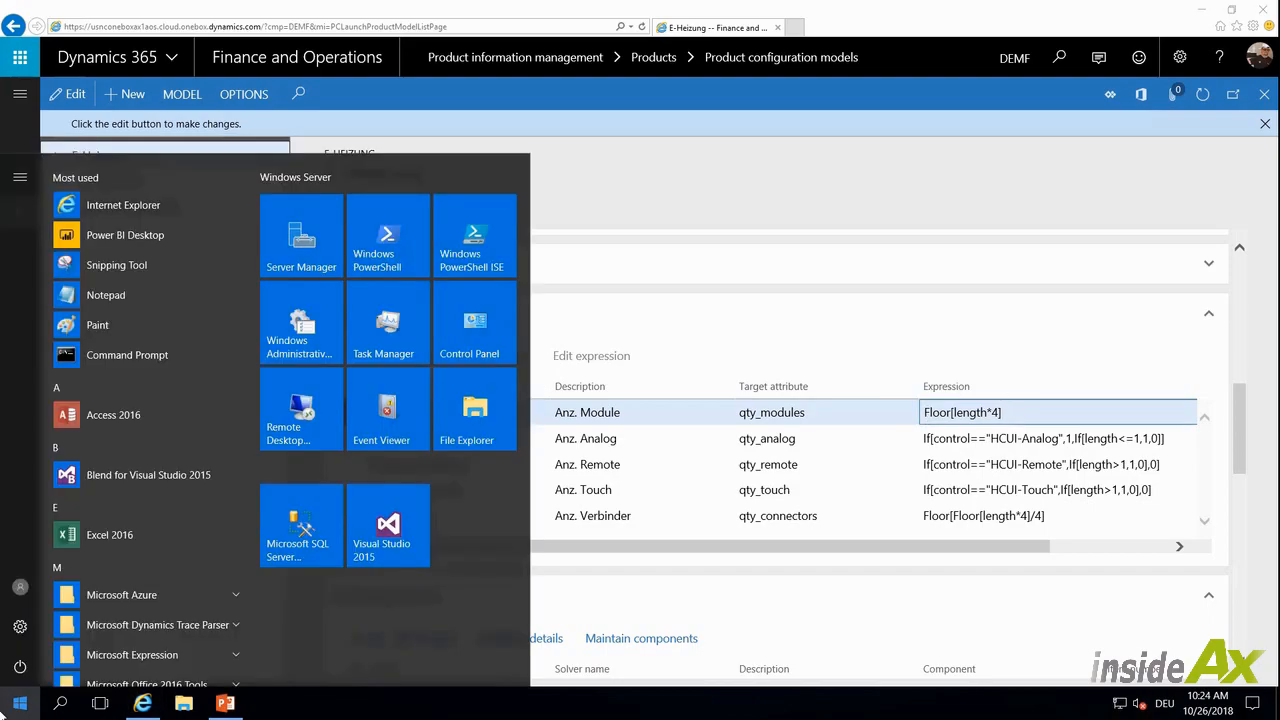
text(rechner)
key(Return)
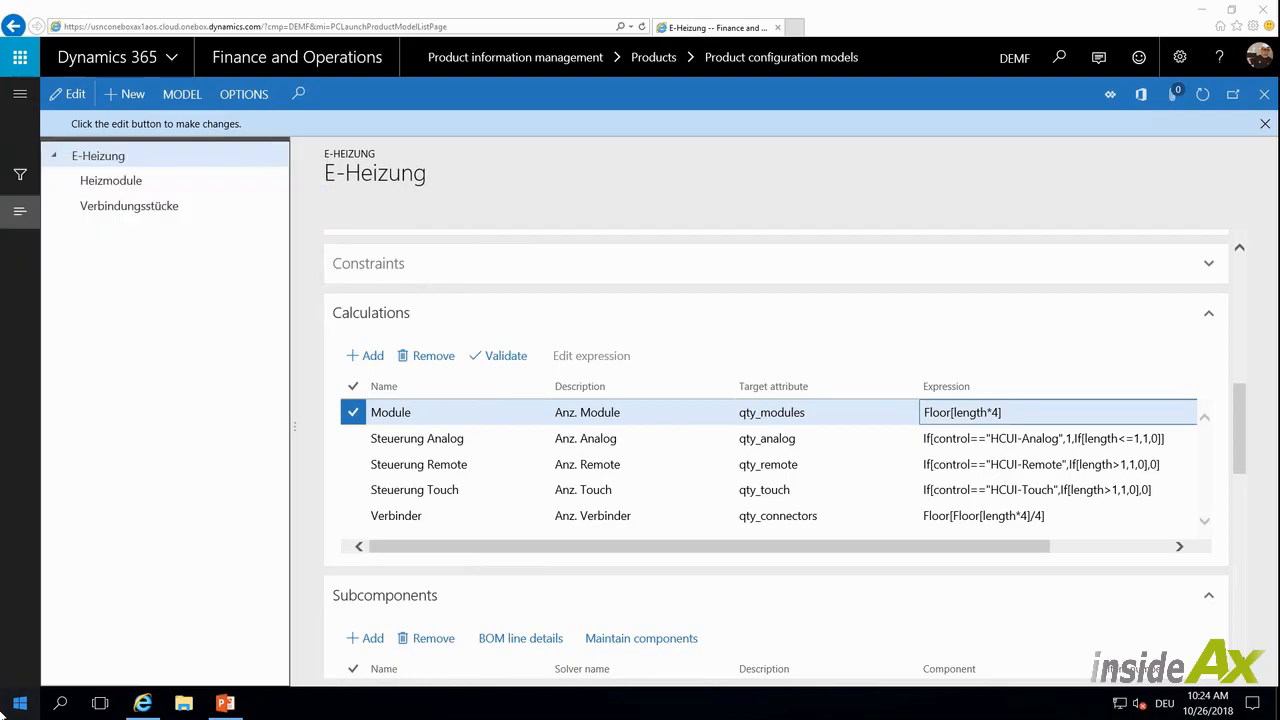
Calculate 0.5 × 4 and 1.5 × 4 in Calculator, then close it
drag(1068, 390, 1056, 328)
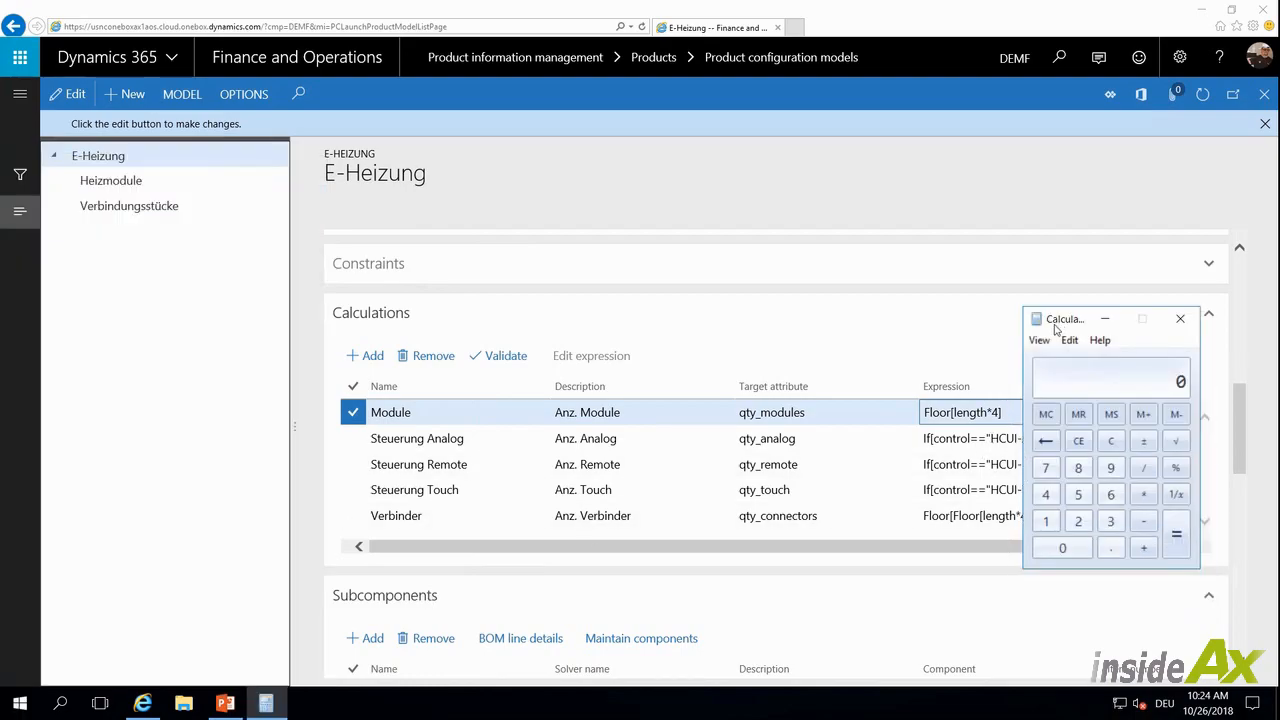
text(0.5 * 4)
key(Return)
text(1.5 )
text(* 4)
text(1.2)
text(4)
key(Return)
click(1180, 318)
Review the Setup consumption calculation in the BOM line details of the Heizmodule subcomponent
drag(1084, 514, 922, 515)
click(467, 519)
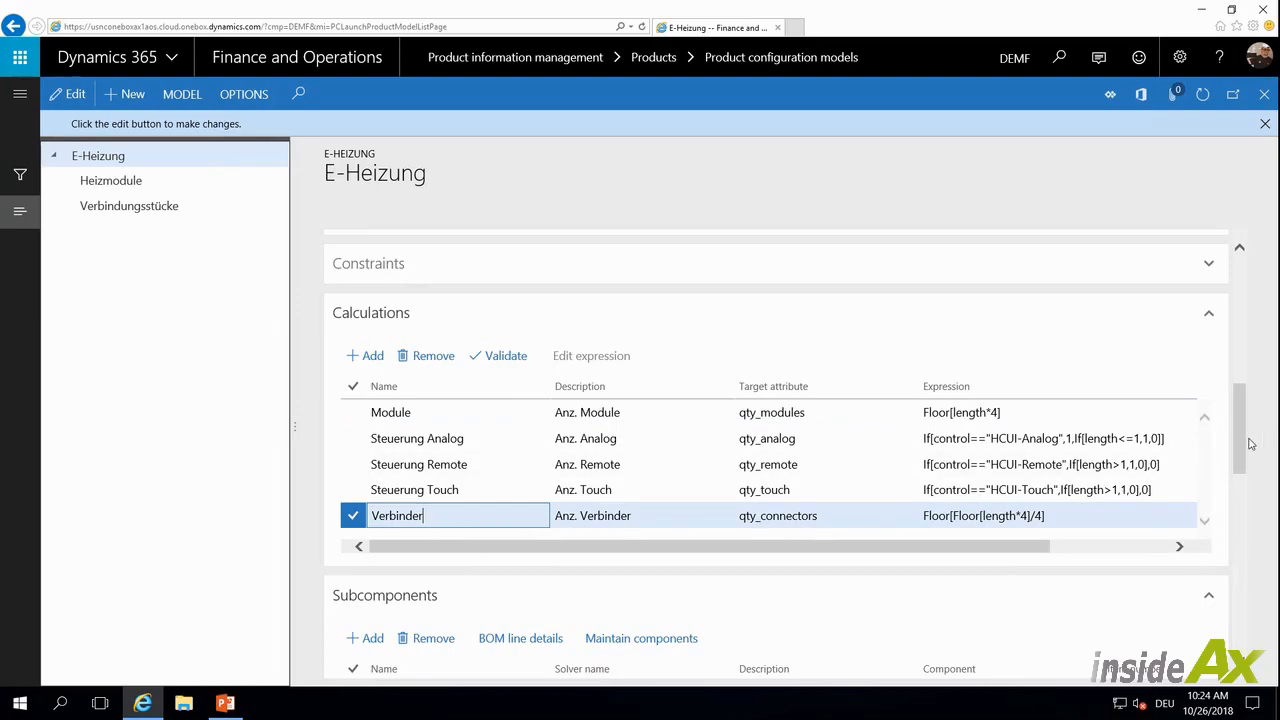
drag(1240, 446, 1236, 494)
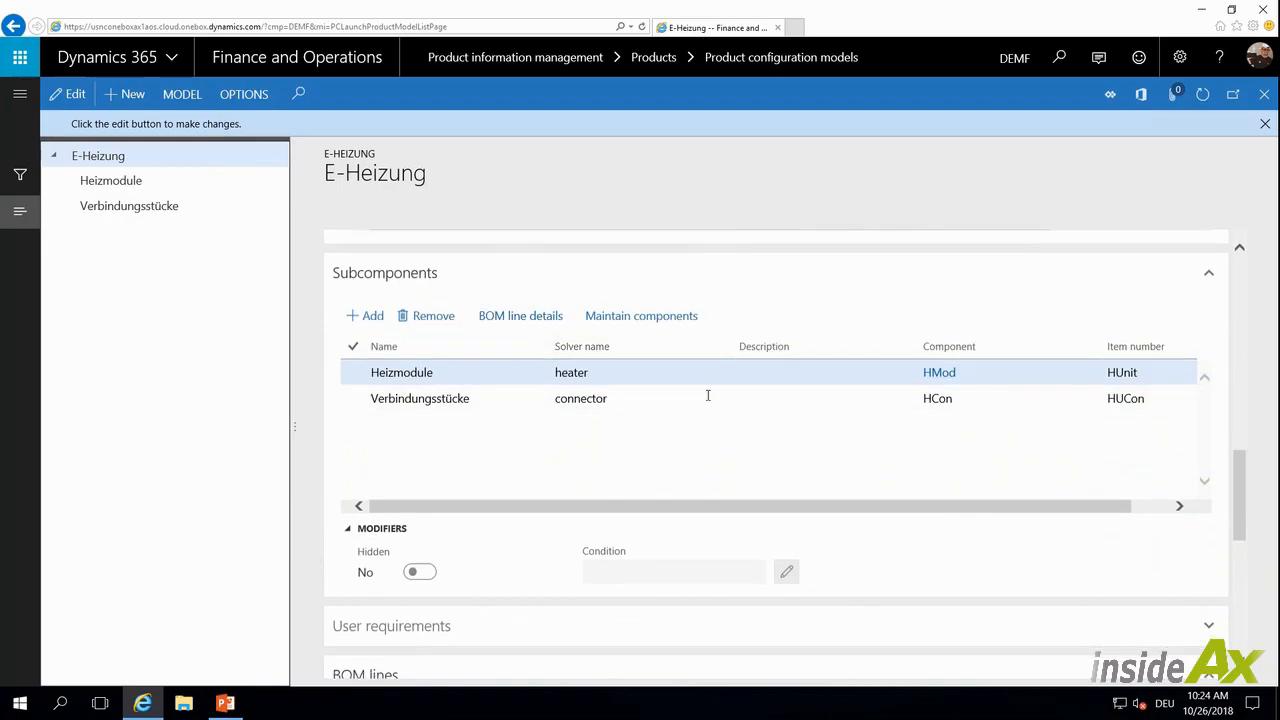
click(480, 376)
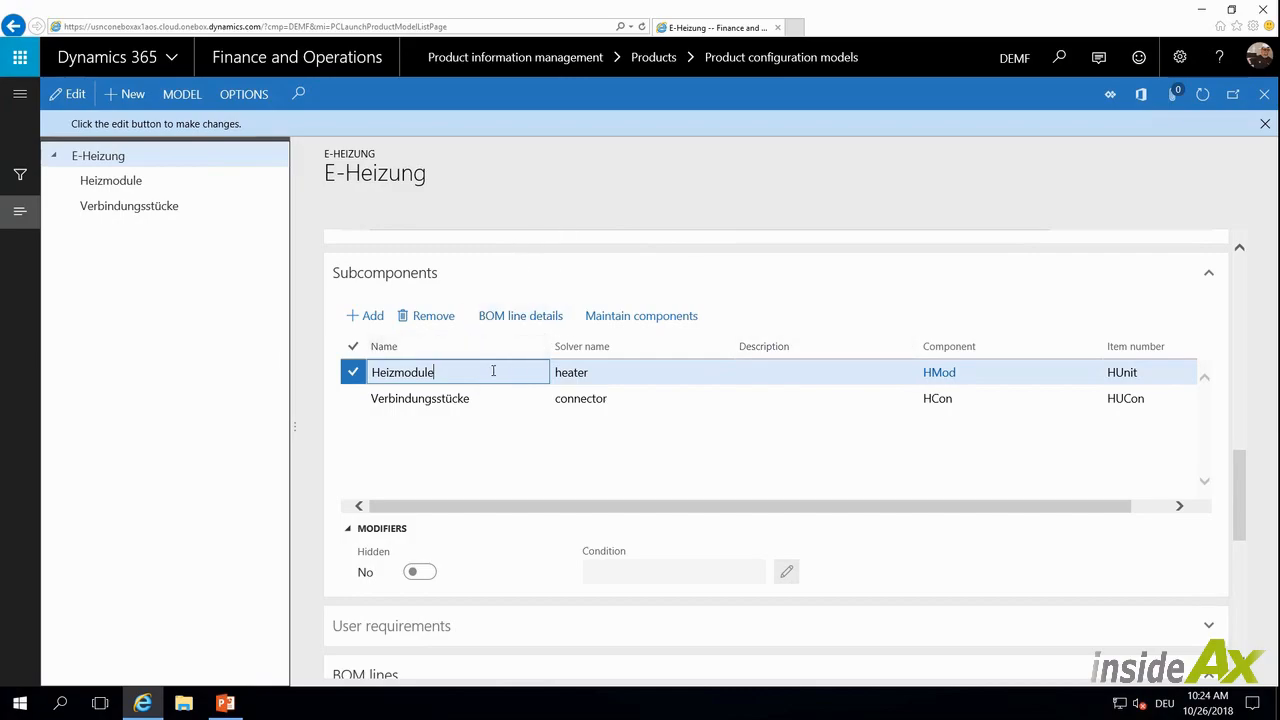
click(540, 315)
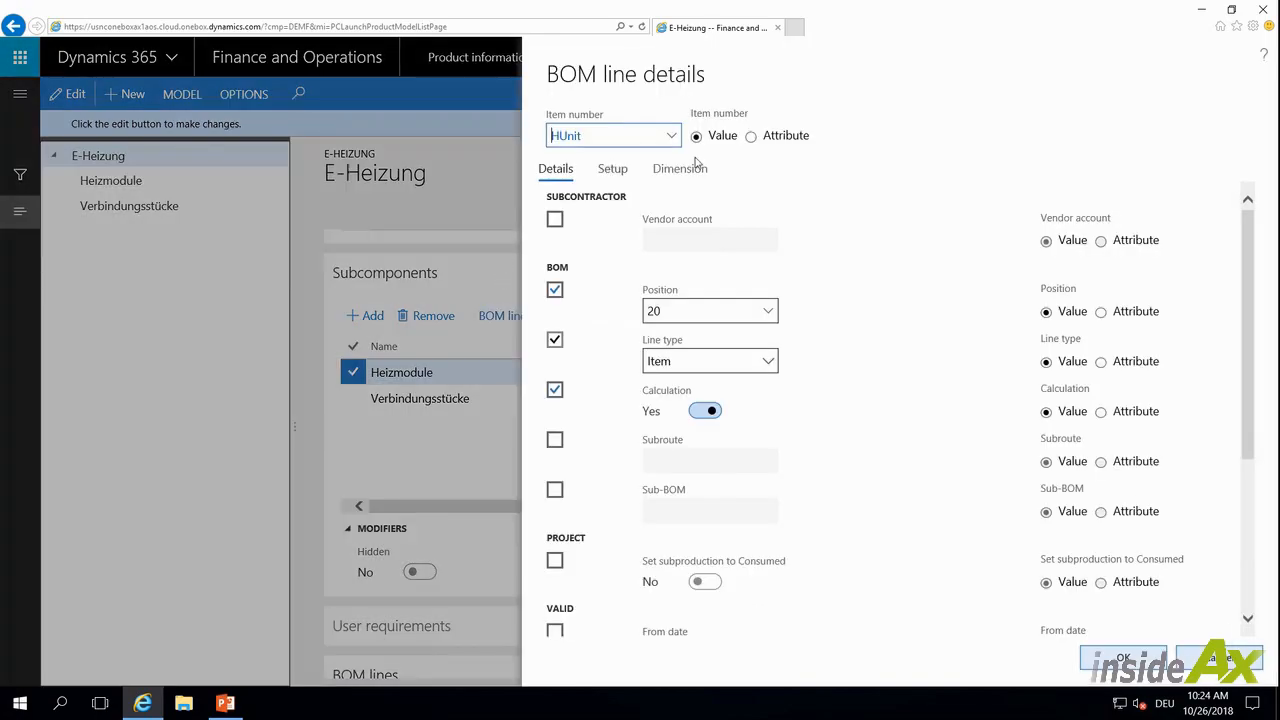
click(611, 170)
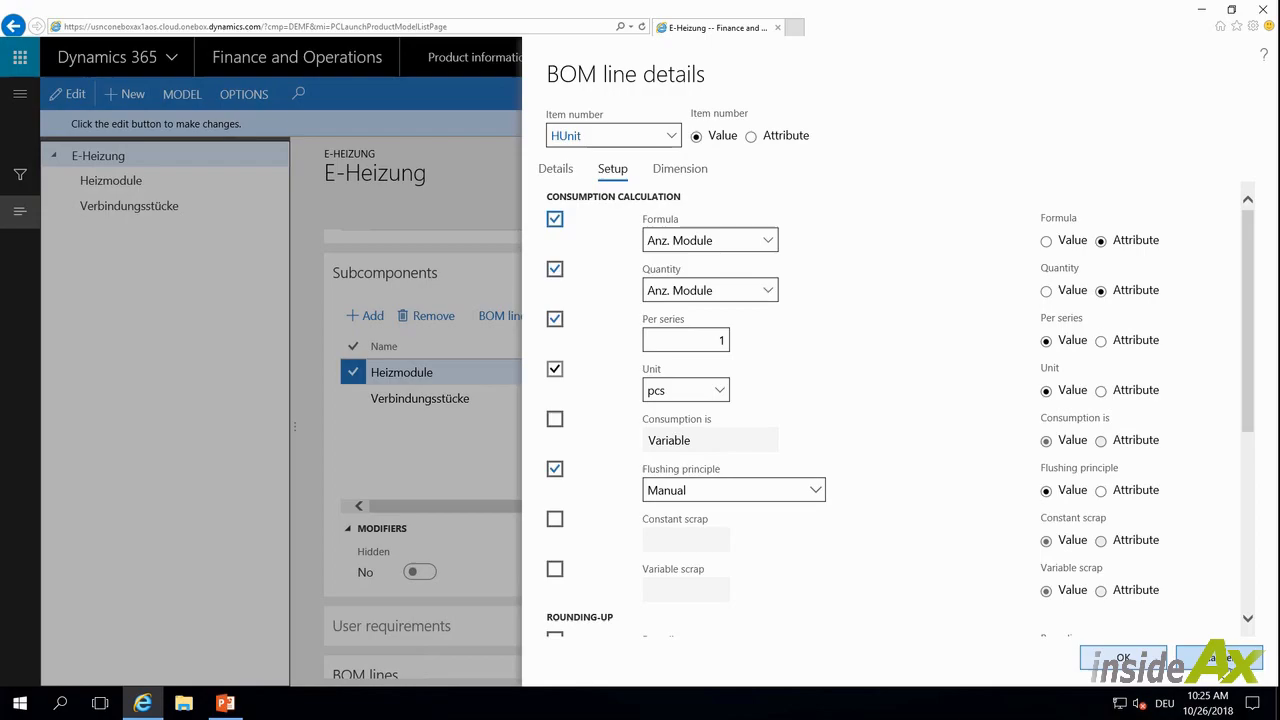
click(1215, 658)
Review the Setup consumption calculation in the BOM line details of the Verbindungsstücke subcomponent
click(620, 398)
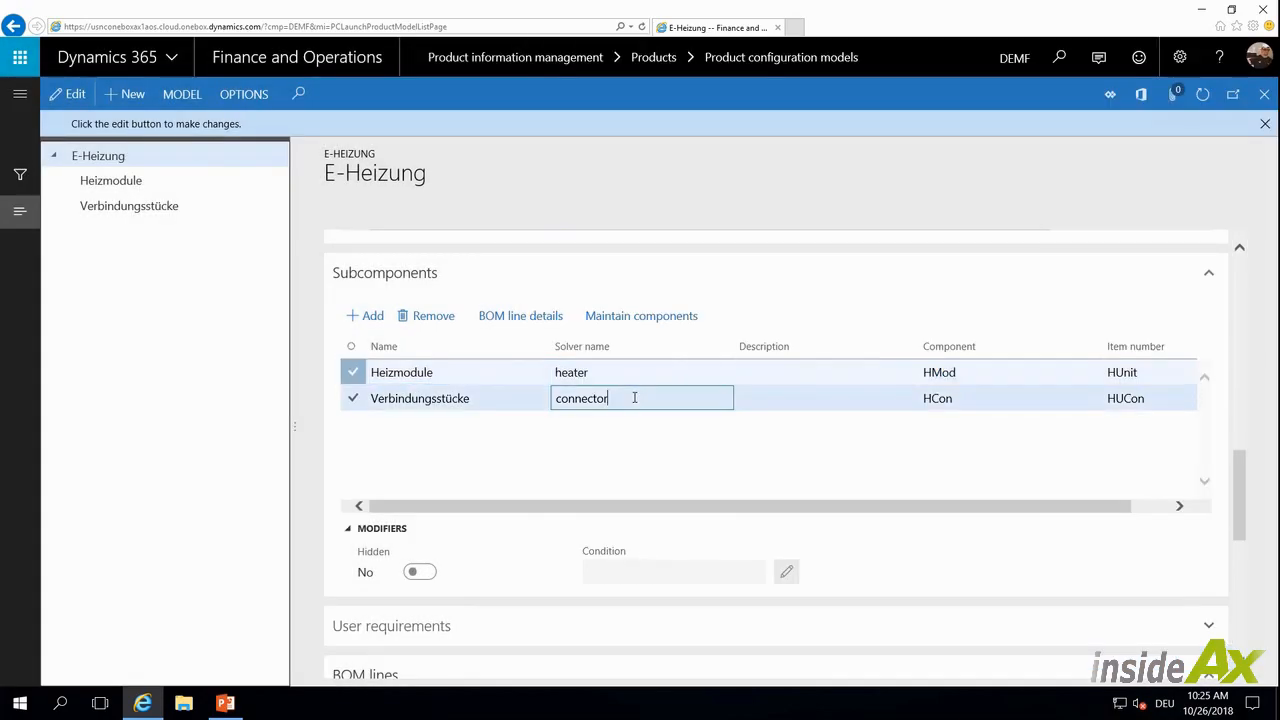
click(545, 320)
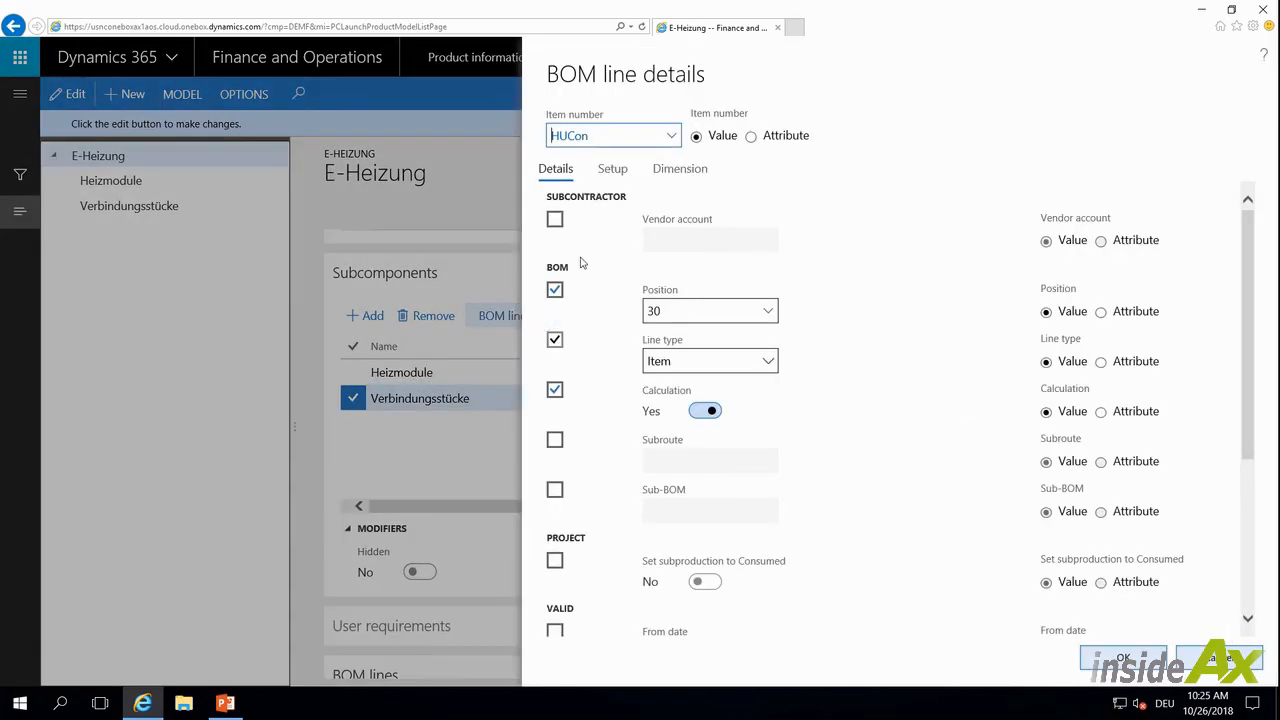
click(606, 170)
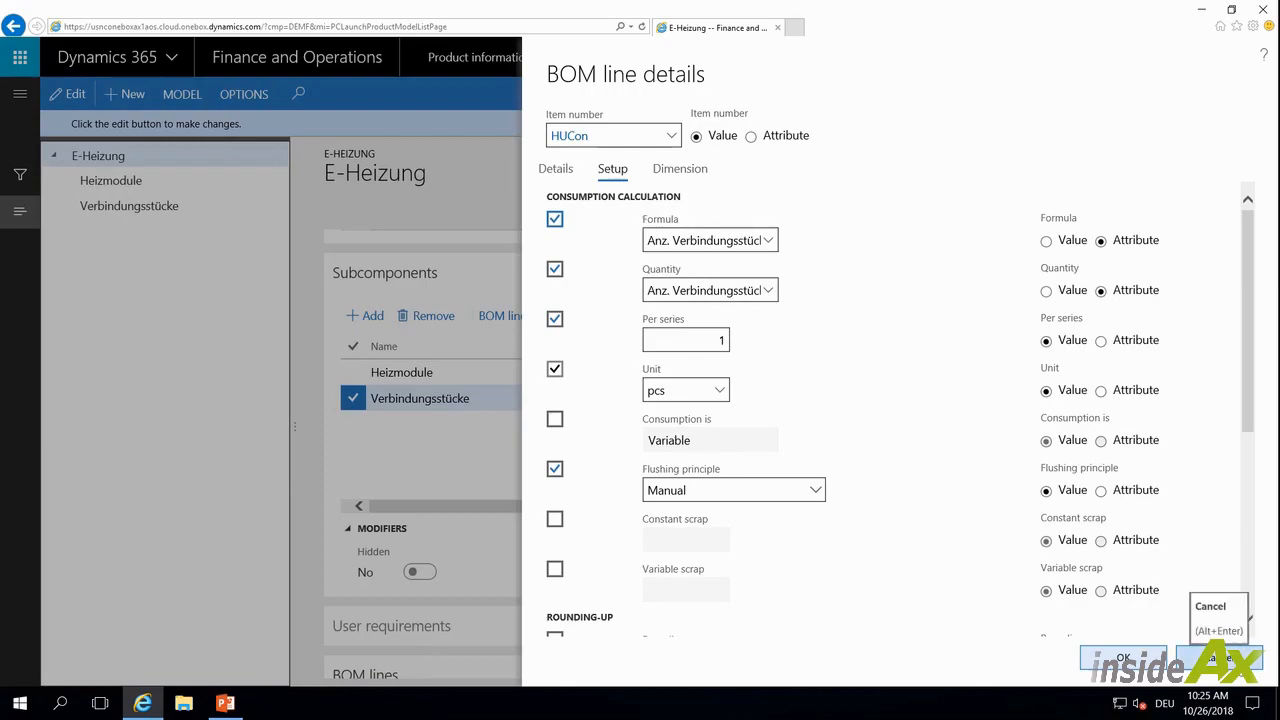
click(1220, 657)
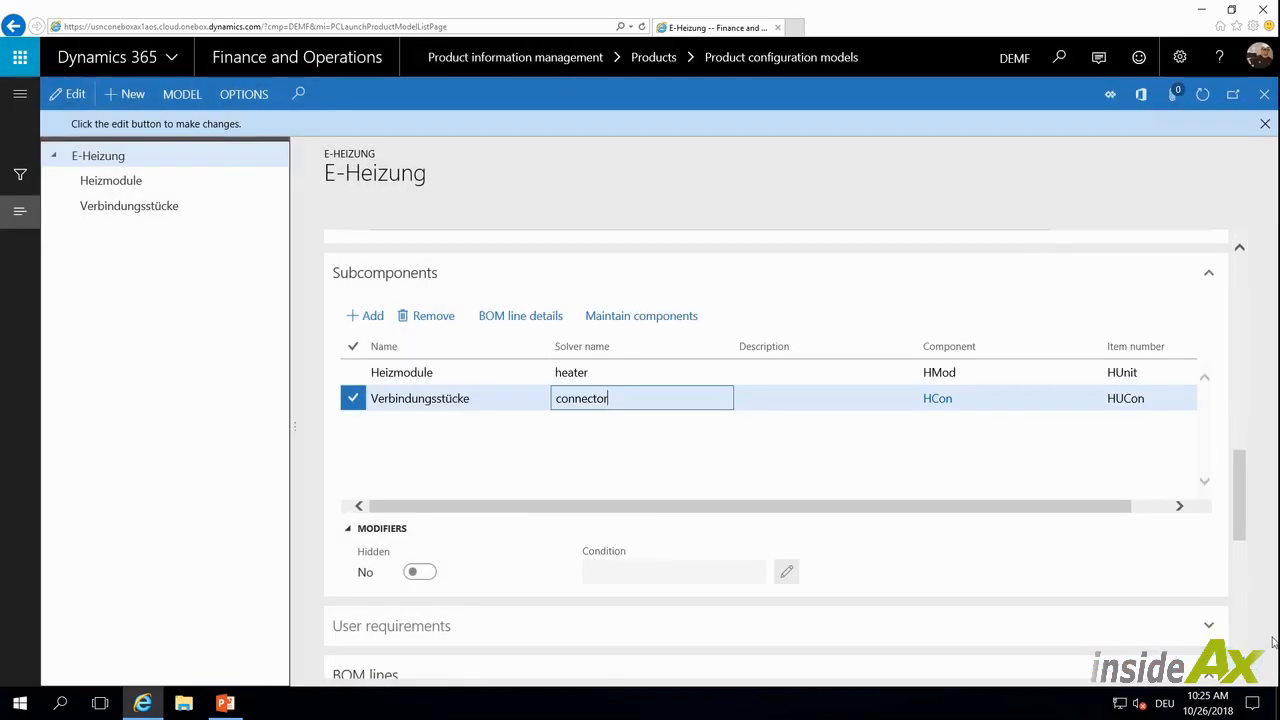
Open the attribute types for Farbe, filter them by Heat, and review the Heat Color values
drag(1243, 533, 1240, 362)
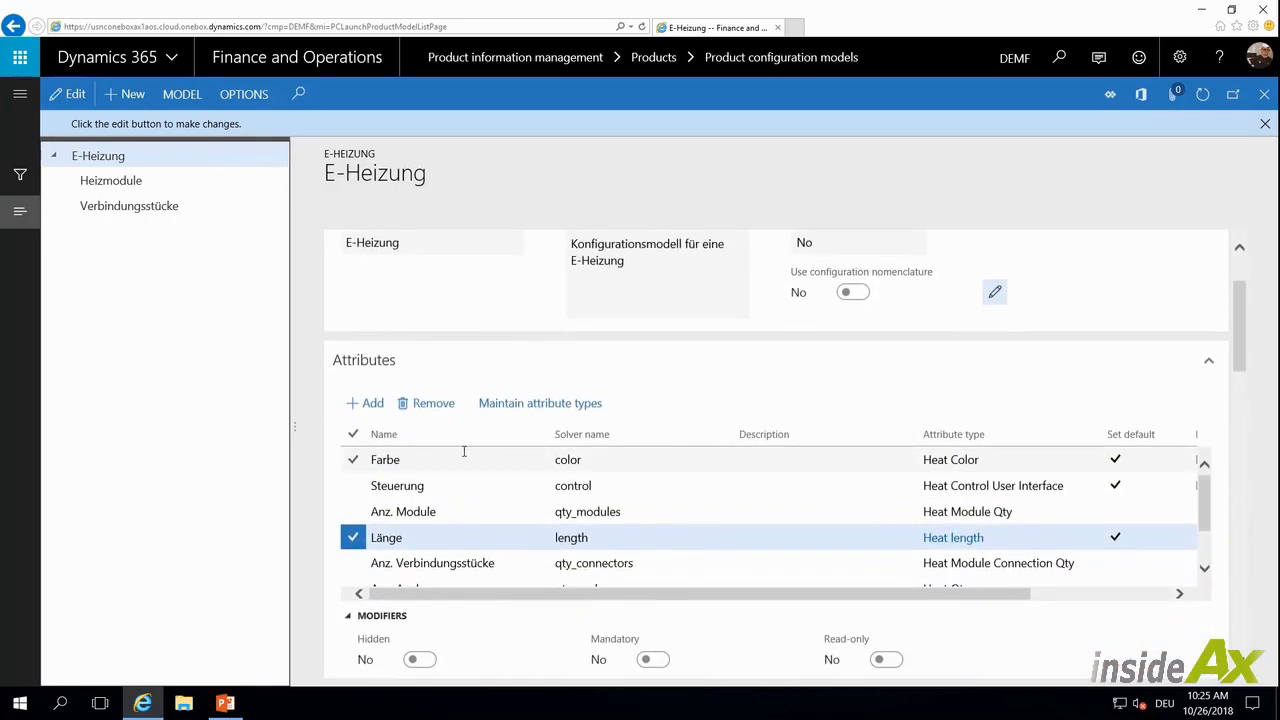
click(674, 469)
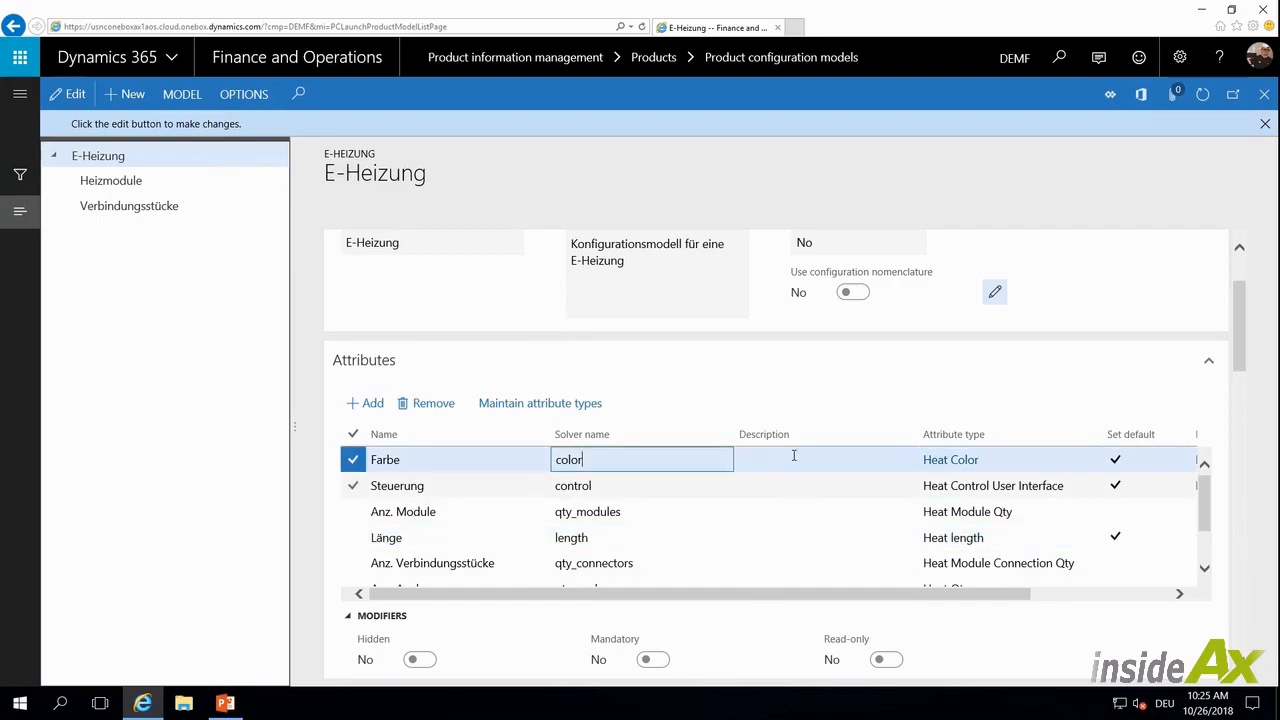
click(520, 404)
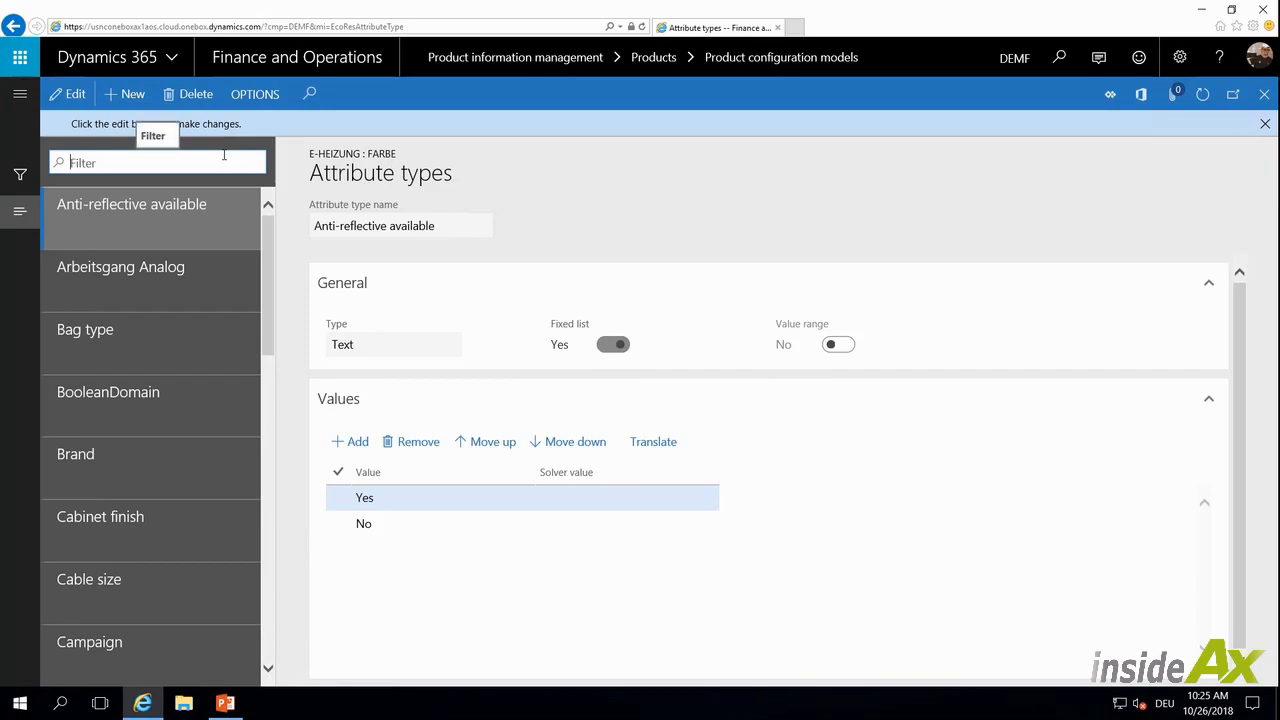
text(Heat)
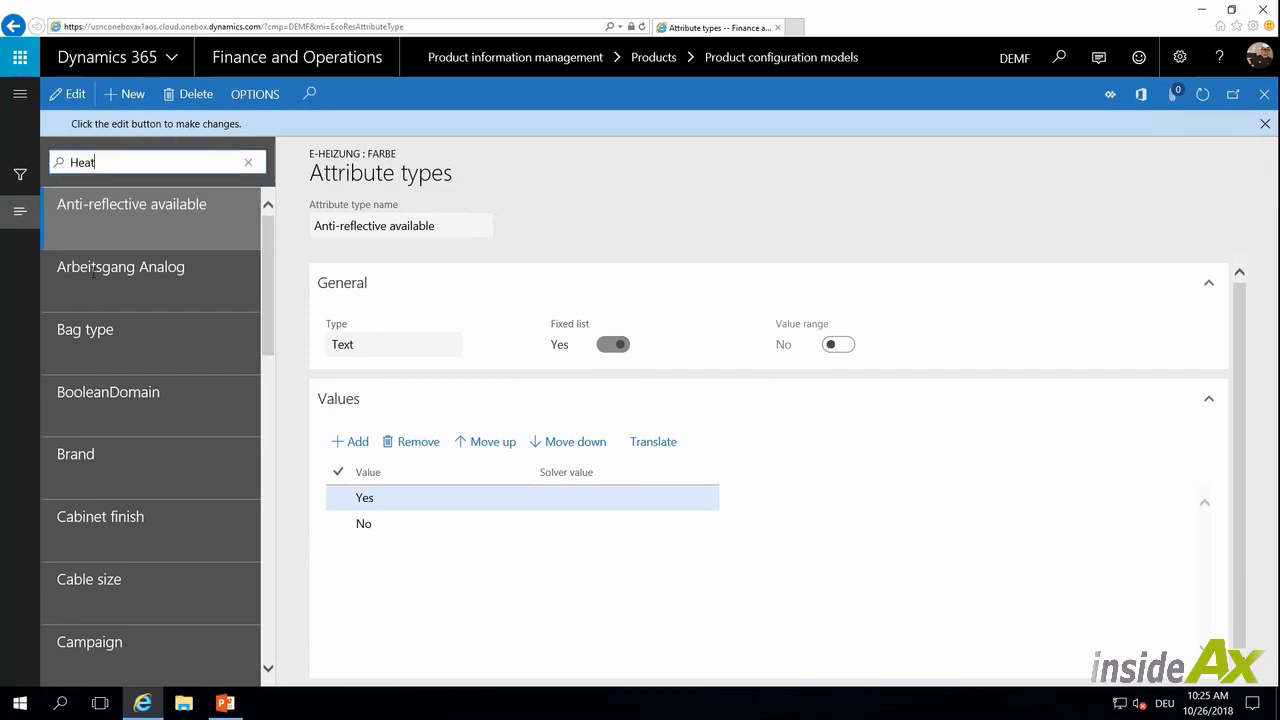
click(58, 163)
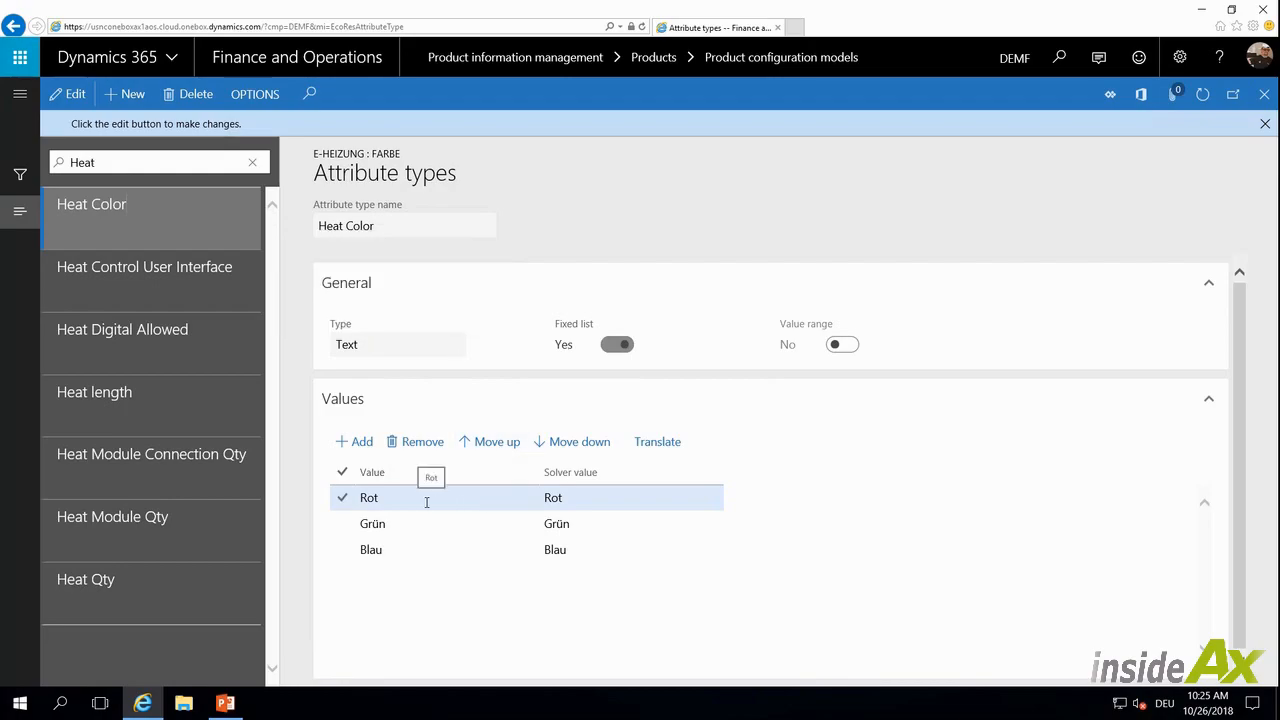
click(412, 523)
click(409, 548)
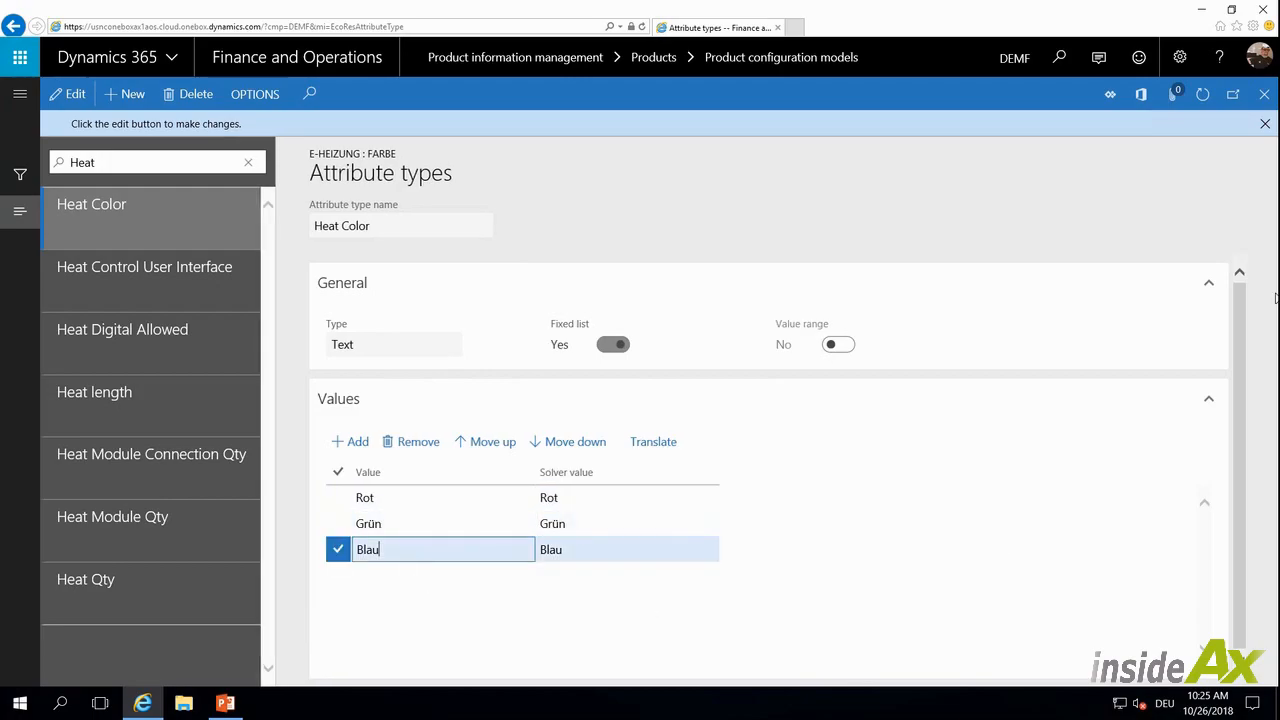
click(1265, 123)
click(1264, 95)
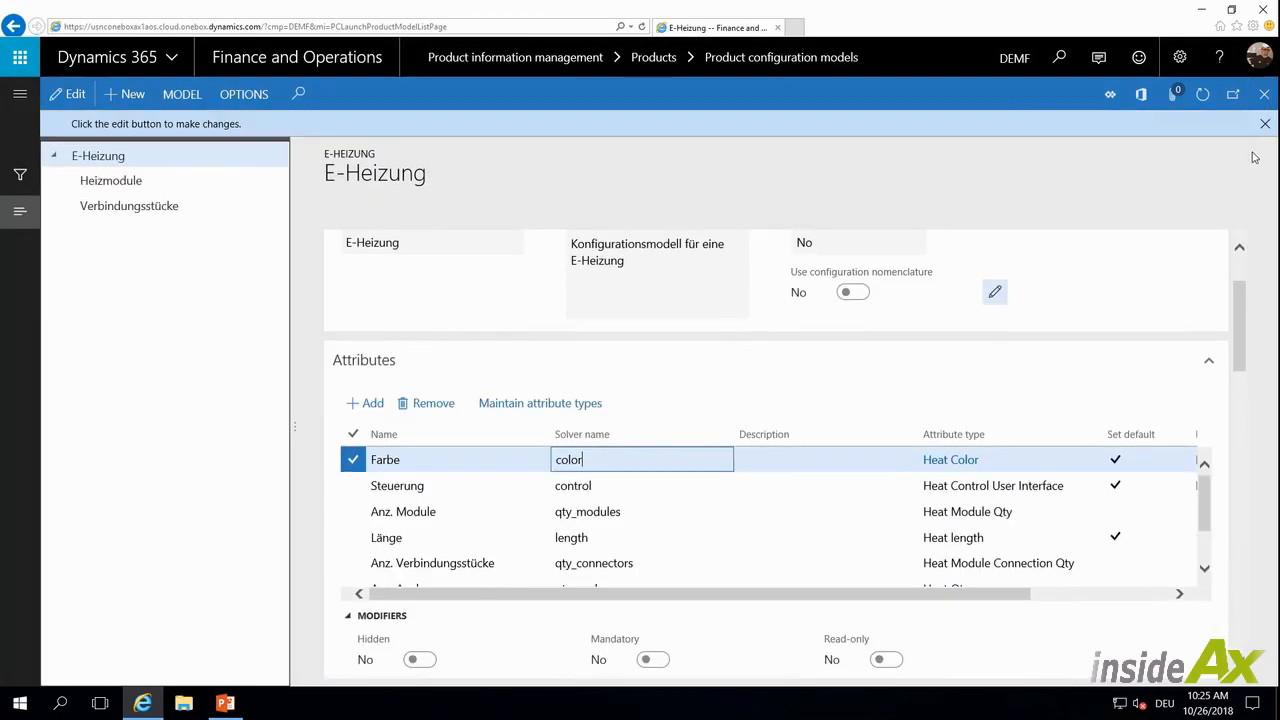
Examine the color conditions of the Farbe Blau, Farbe Grün and Farbe Rot BOM lines
drag(1243, 303, 1260, 534)
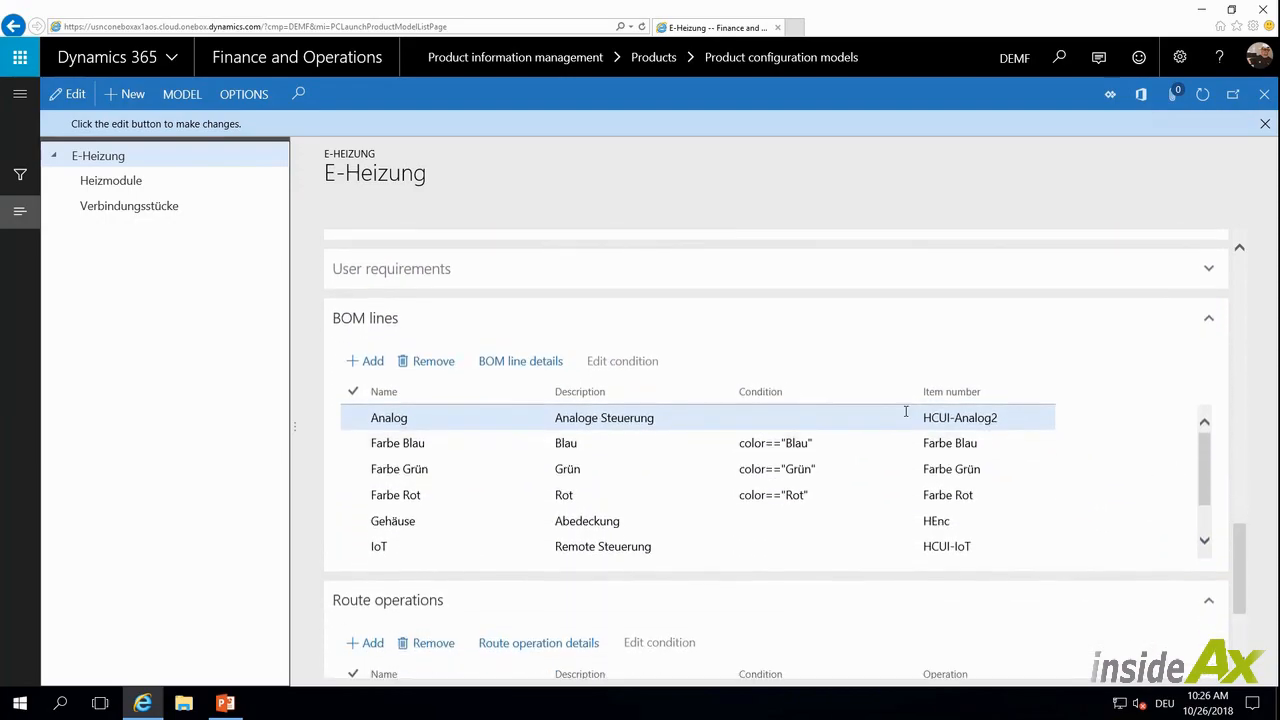
click(461, 444)
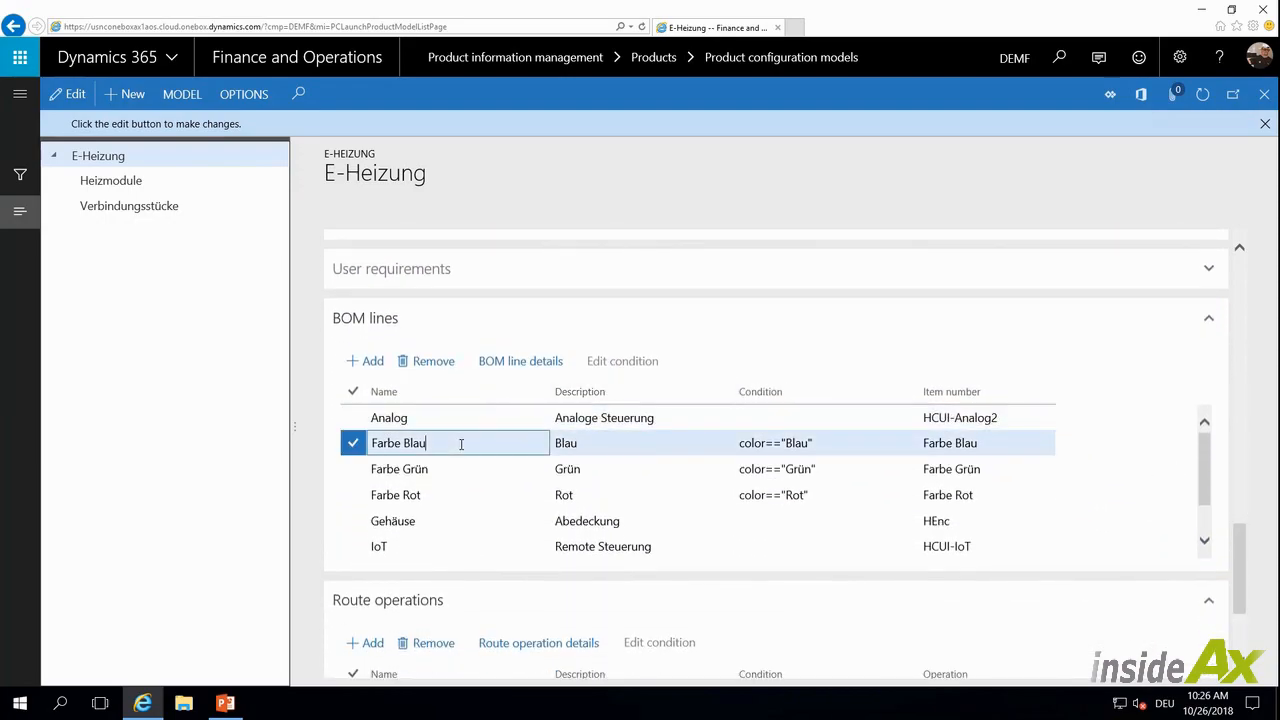
click(454, 469)
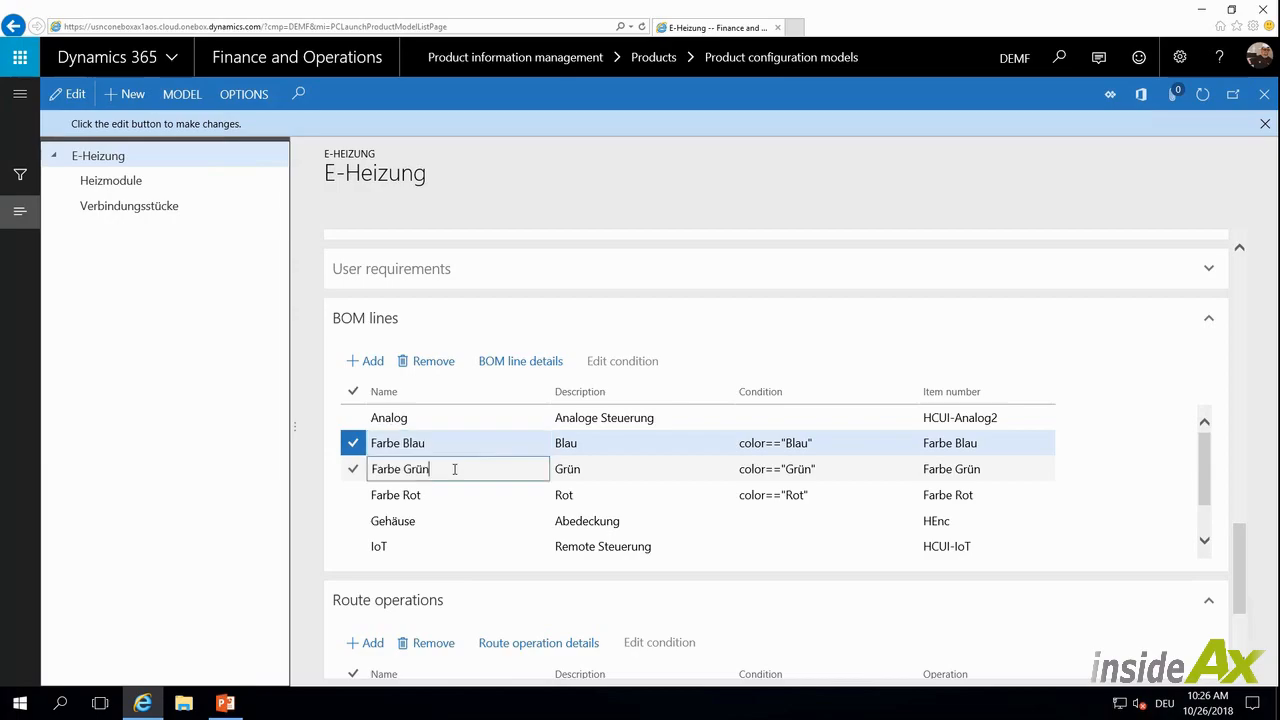
click(439, 497)
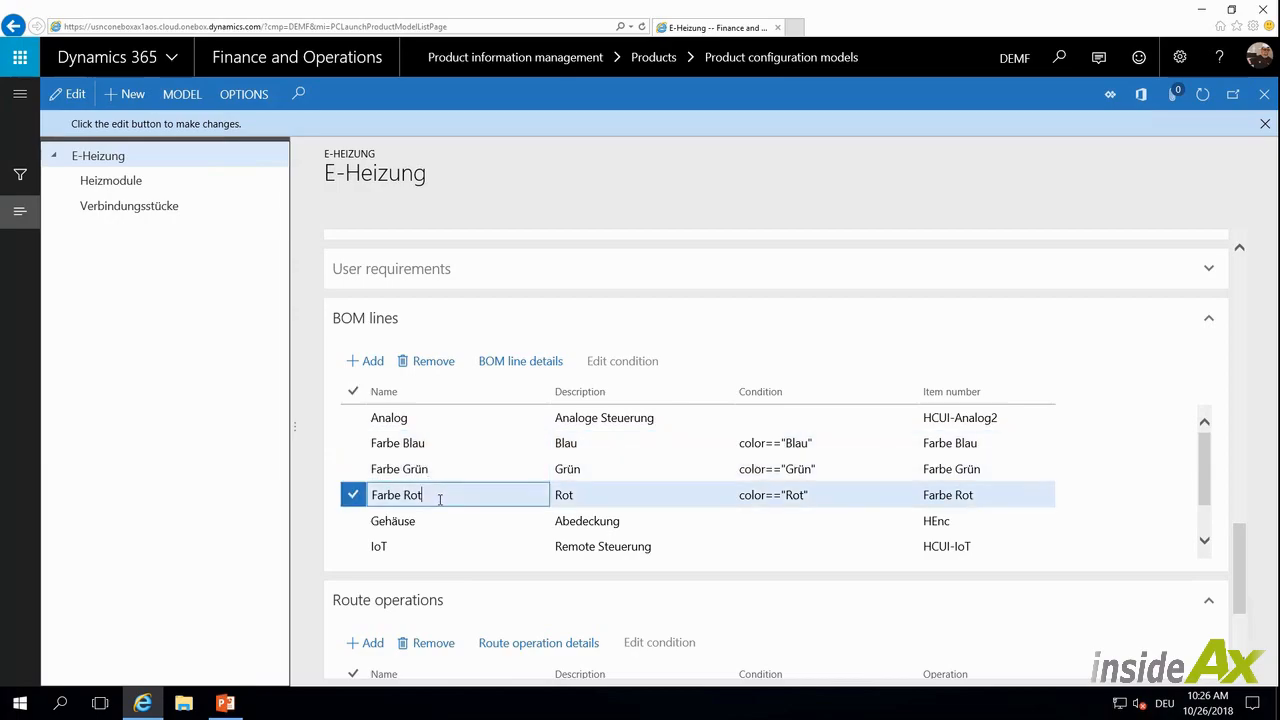
click(844, 441)
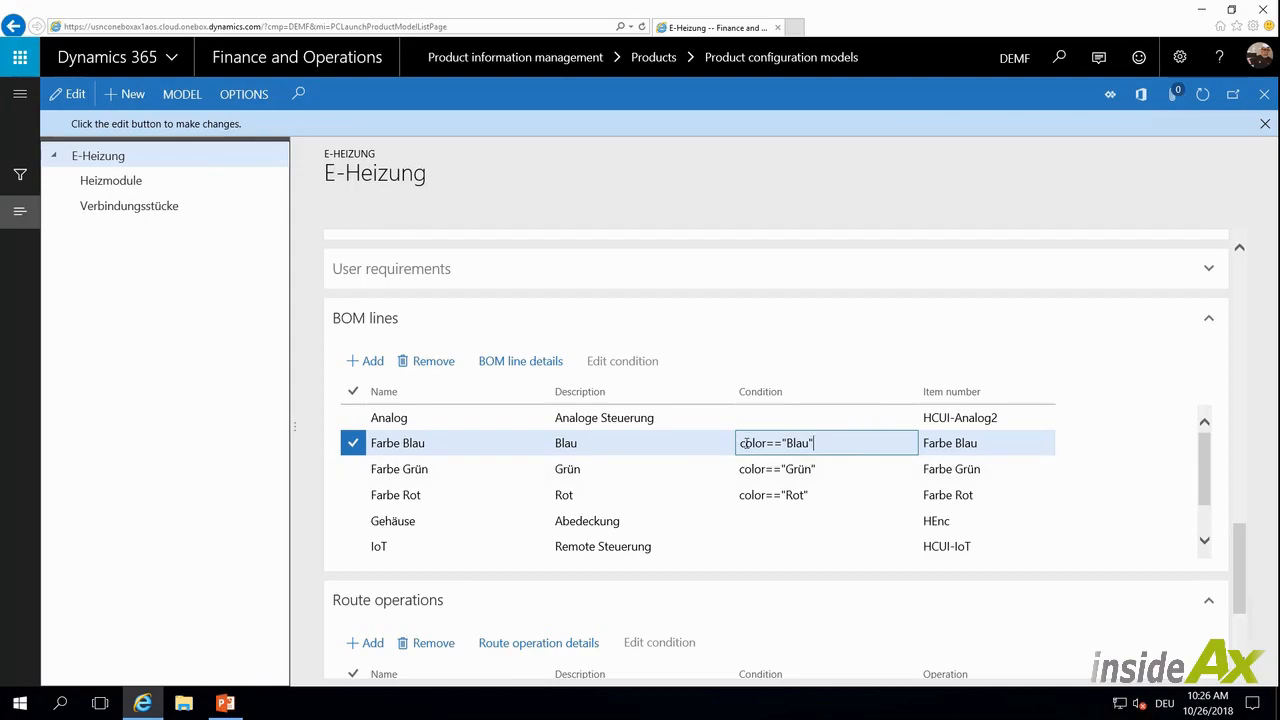
click(456, 467)
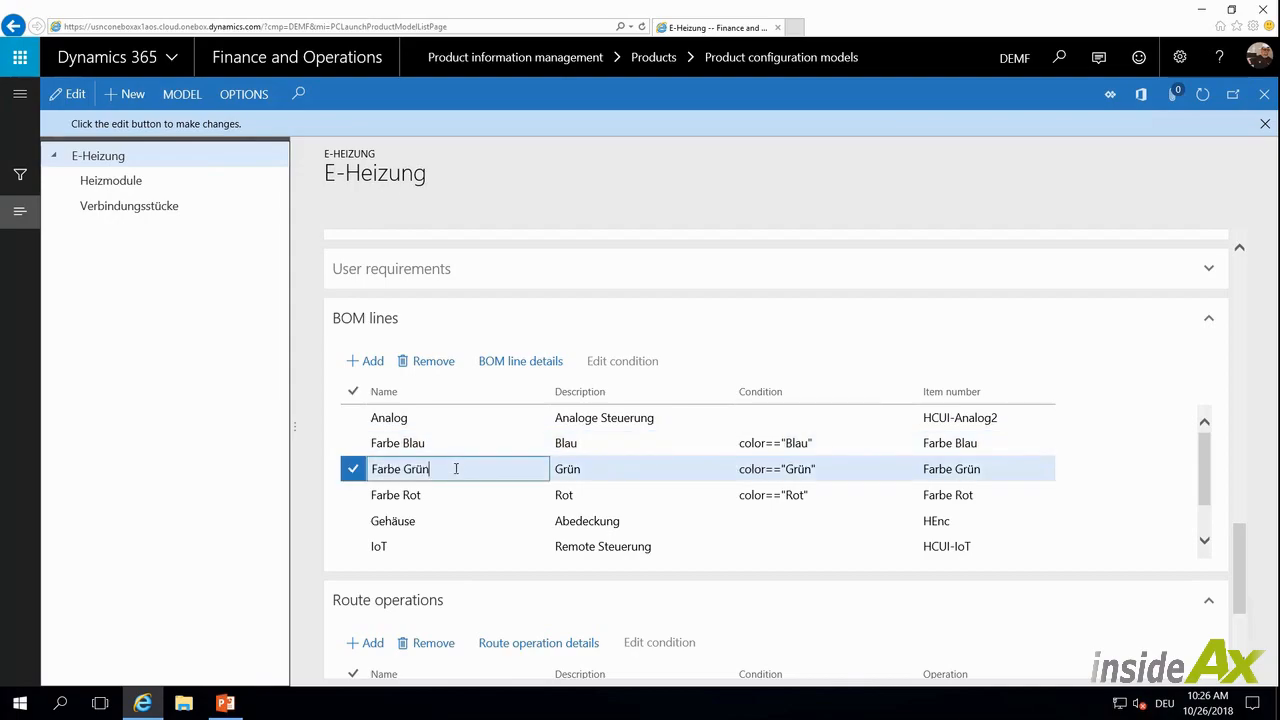
click(826, 468)
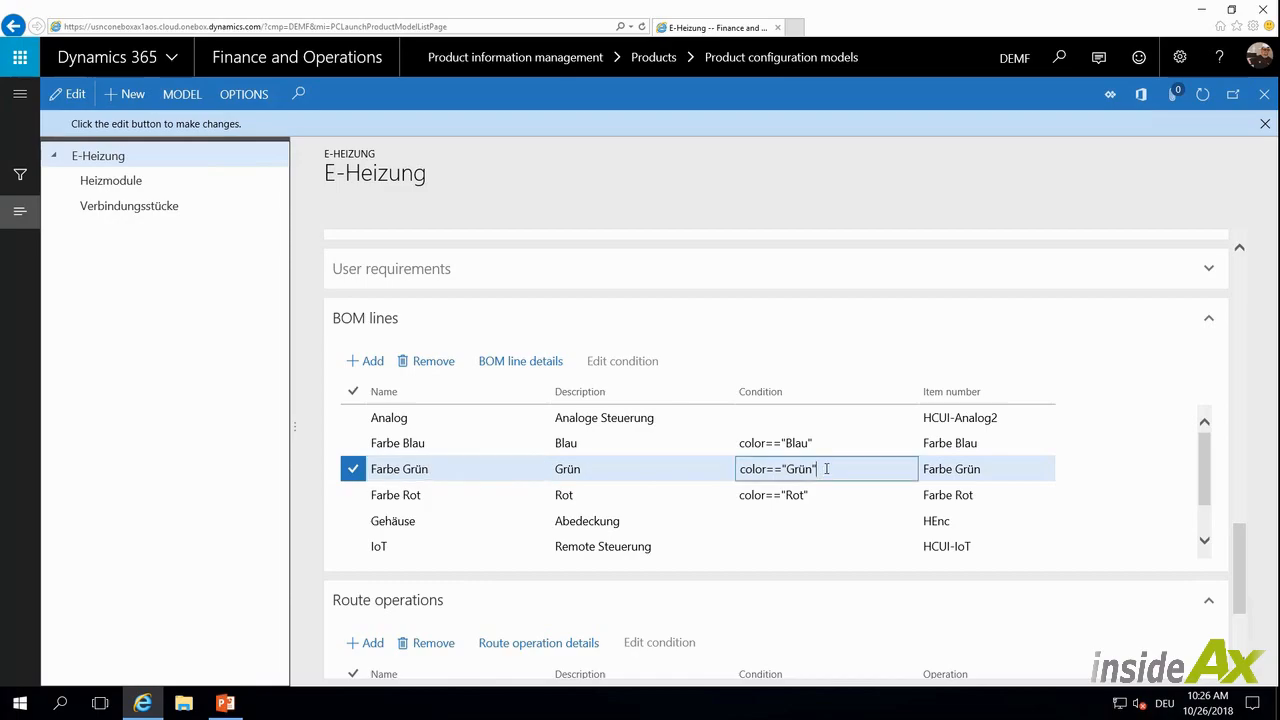
click(493, 488)
click(836, 493)
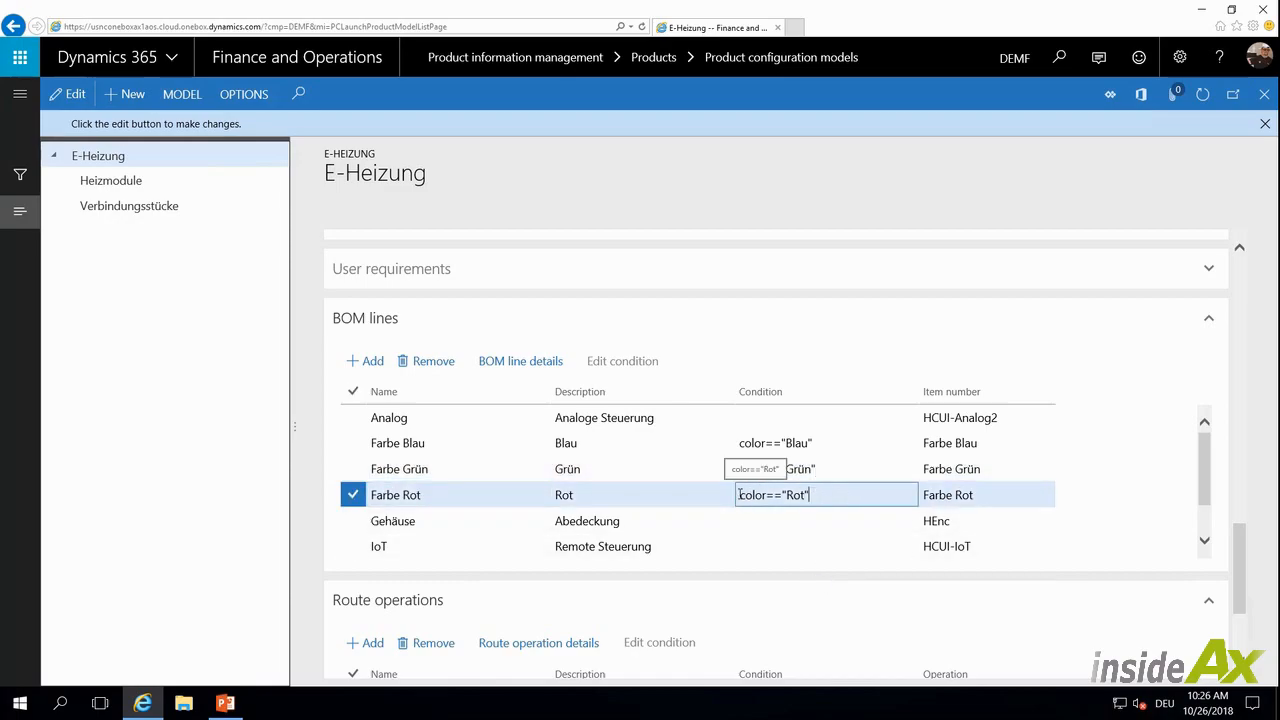
Review the Setup quantity settings in the BOM line details of the Farbe Rot line
click(518, 365)
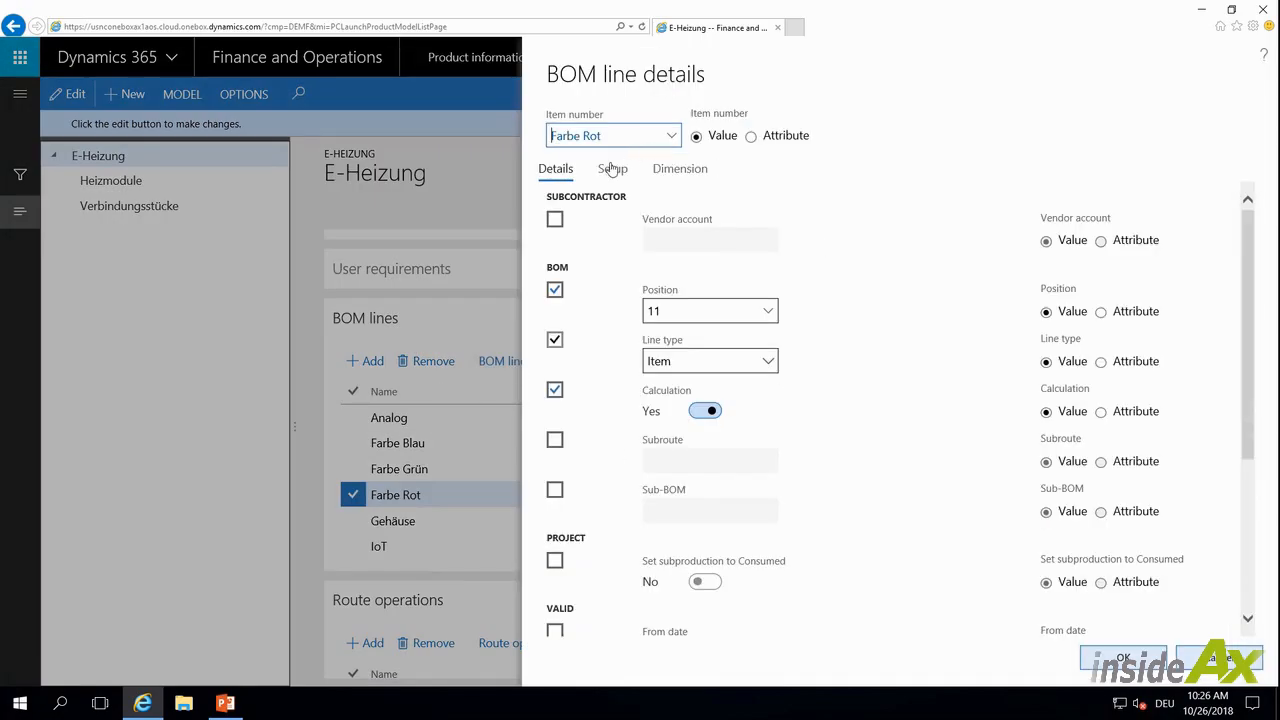
click(612, 170)
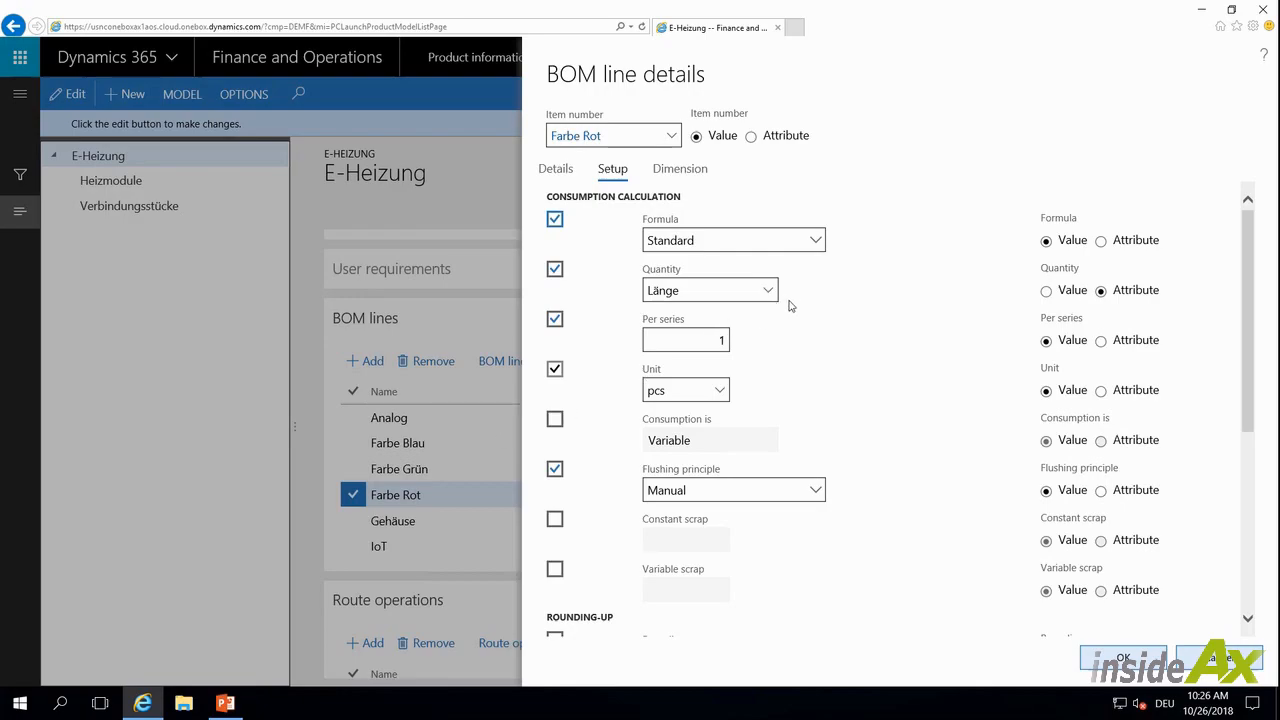
click(697, 286)
click(1212, 660)
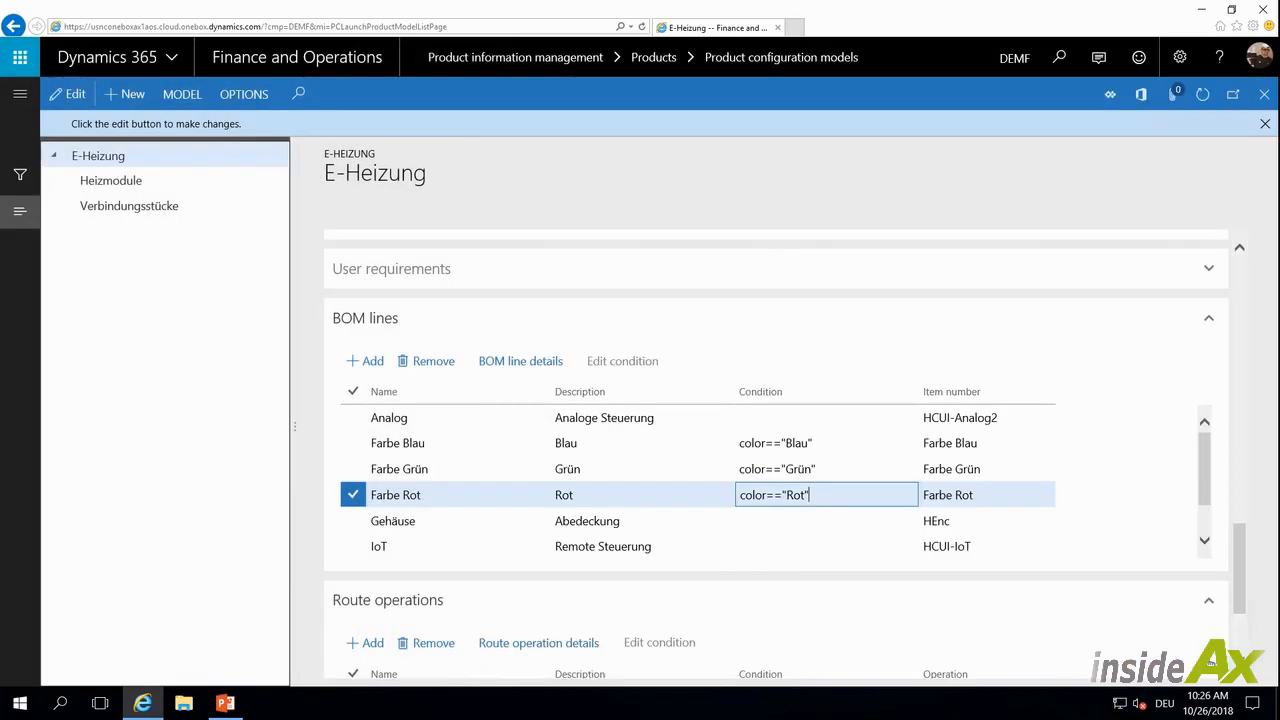
Open the attribute types for the Steuerung attribute, filter them by Heat, and review the Heat Control User Interface values
drag(1240, 578, 1236, 337)
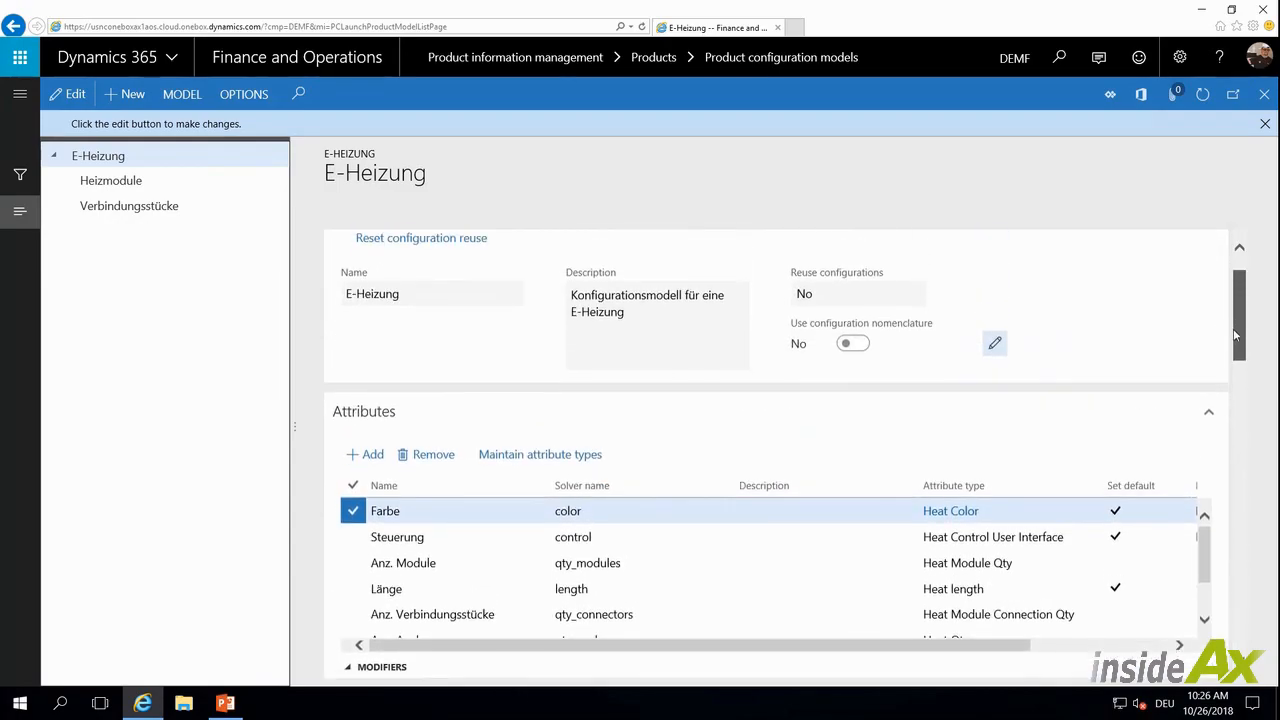
scroll(1236, 337, down, 1)
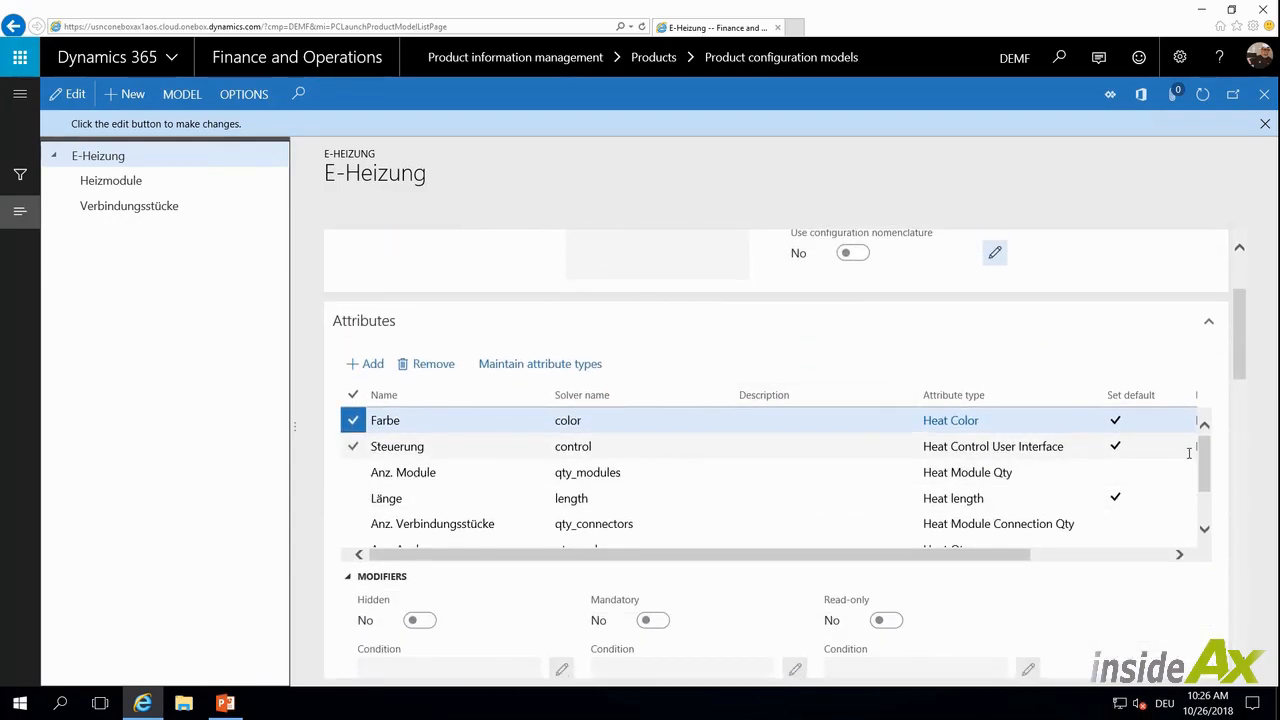
click(764, 442)
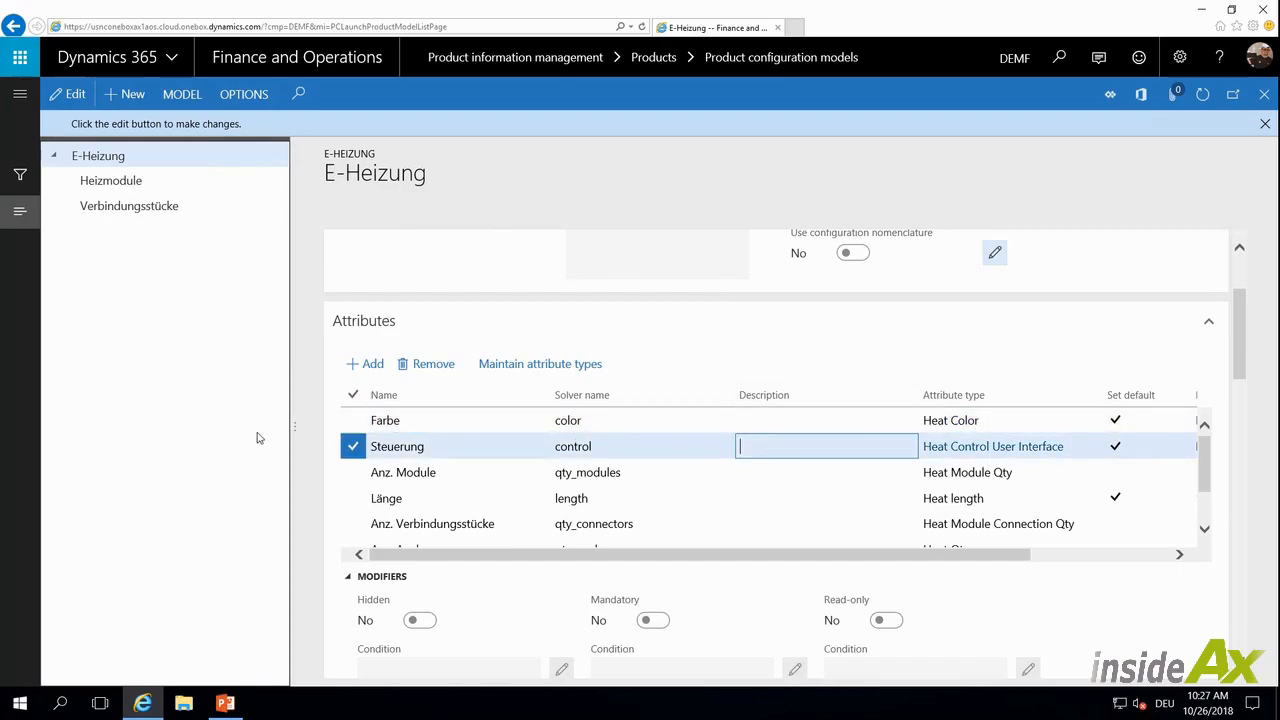
click(505, 370)
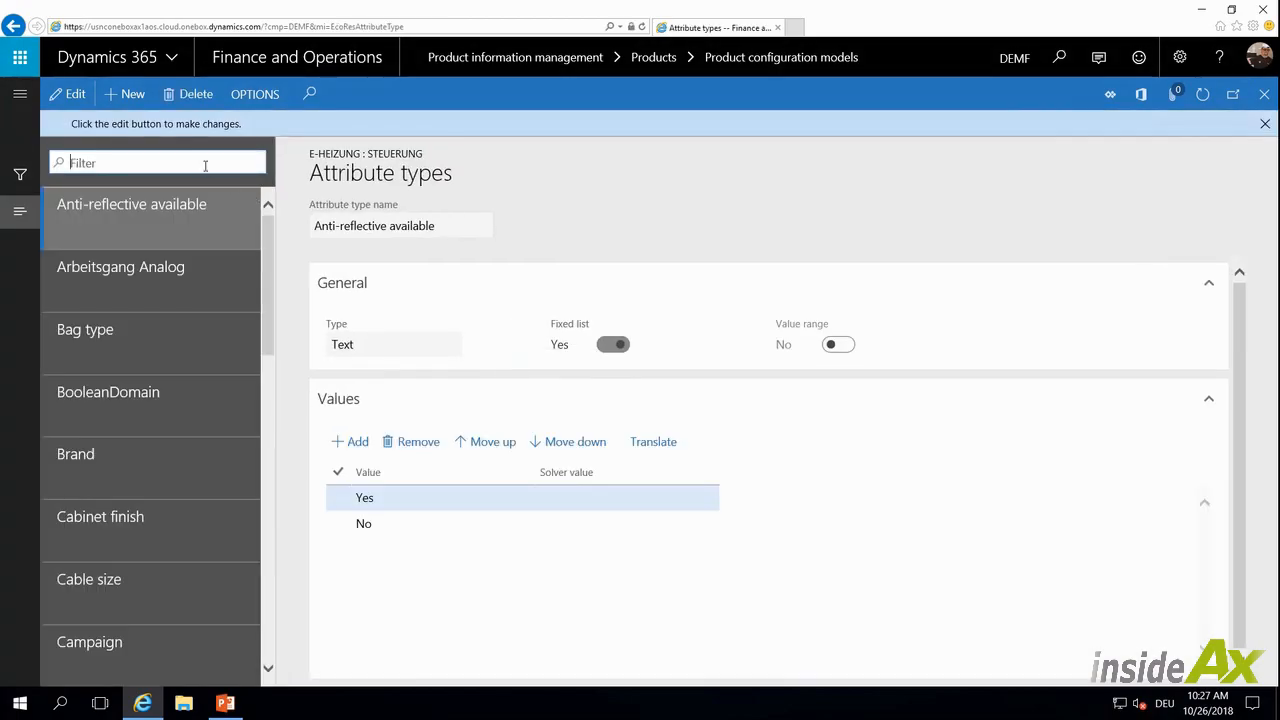
text(Heat)
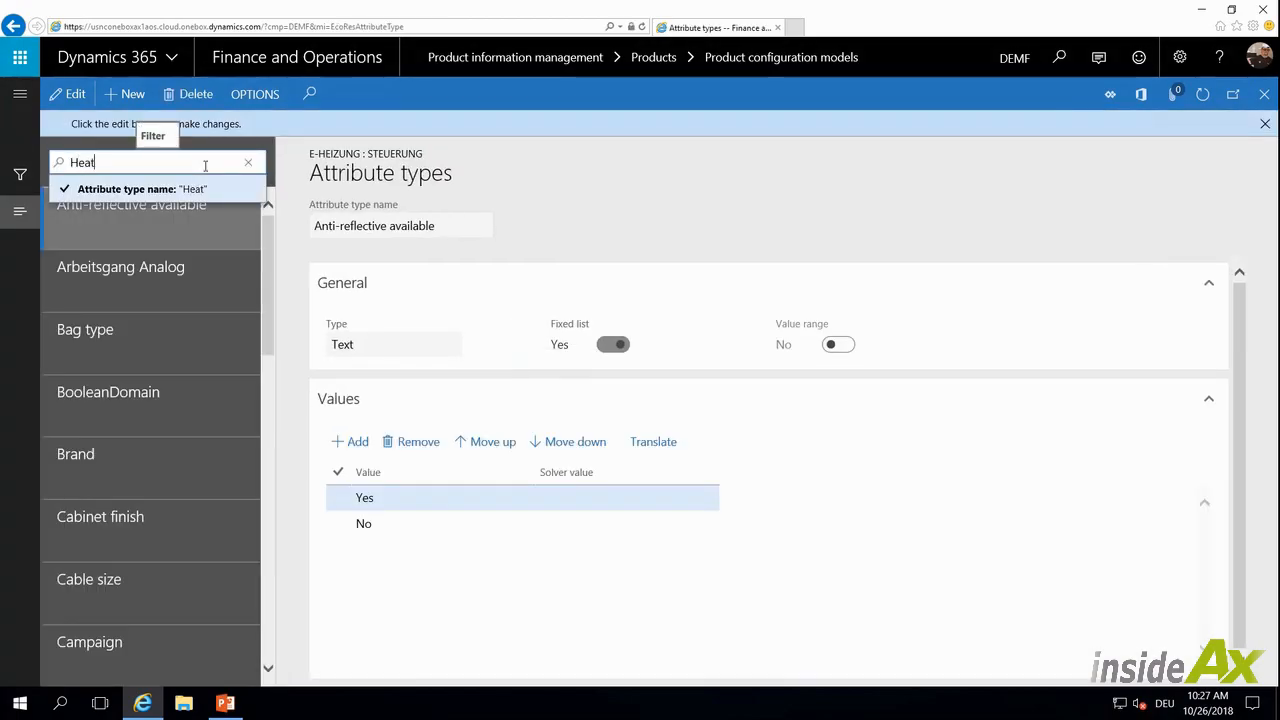
click(58, 165)
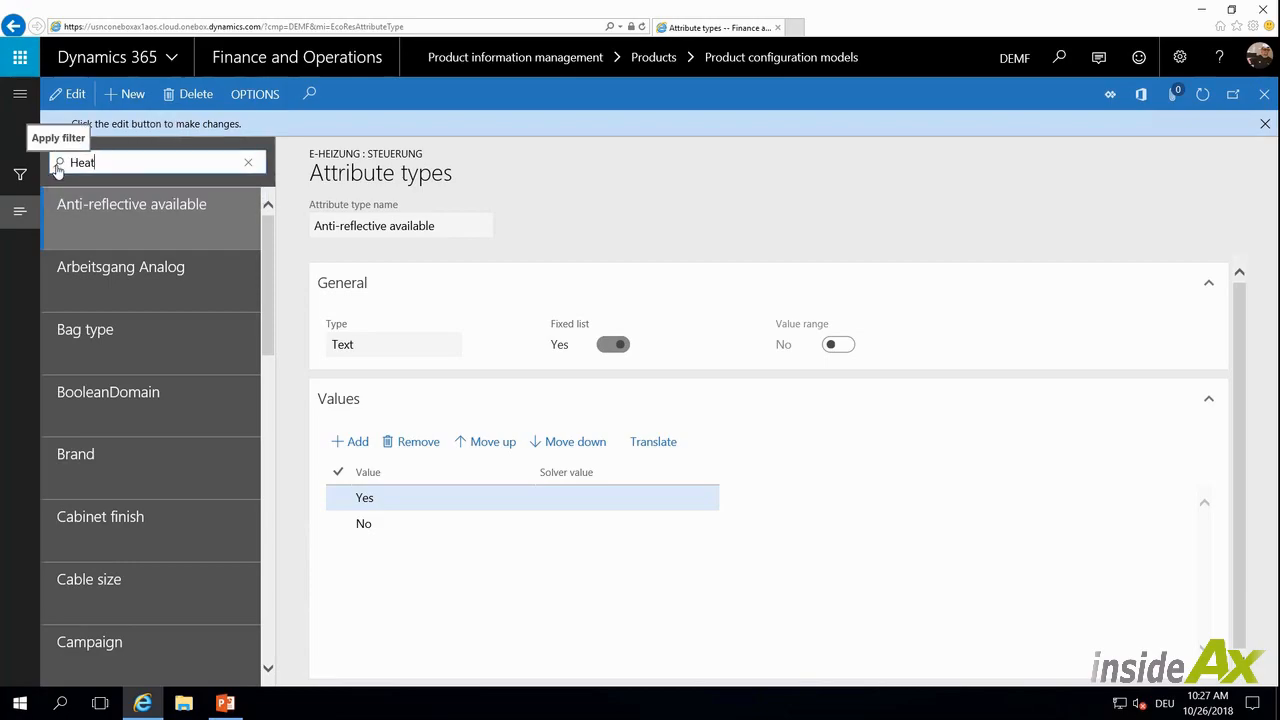
click(70, 278)
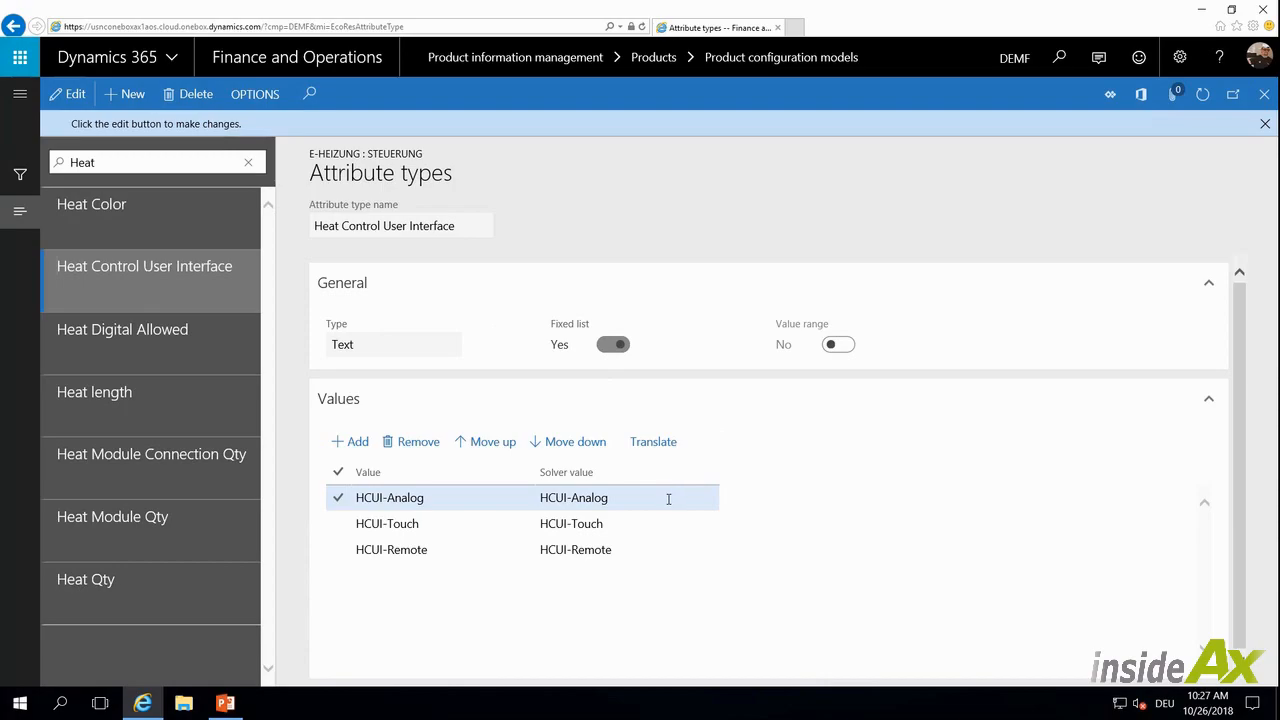
click(632, 523)
click(634, 549)
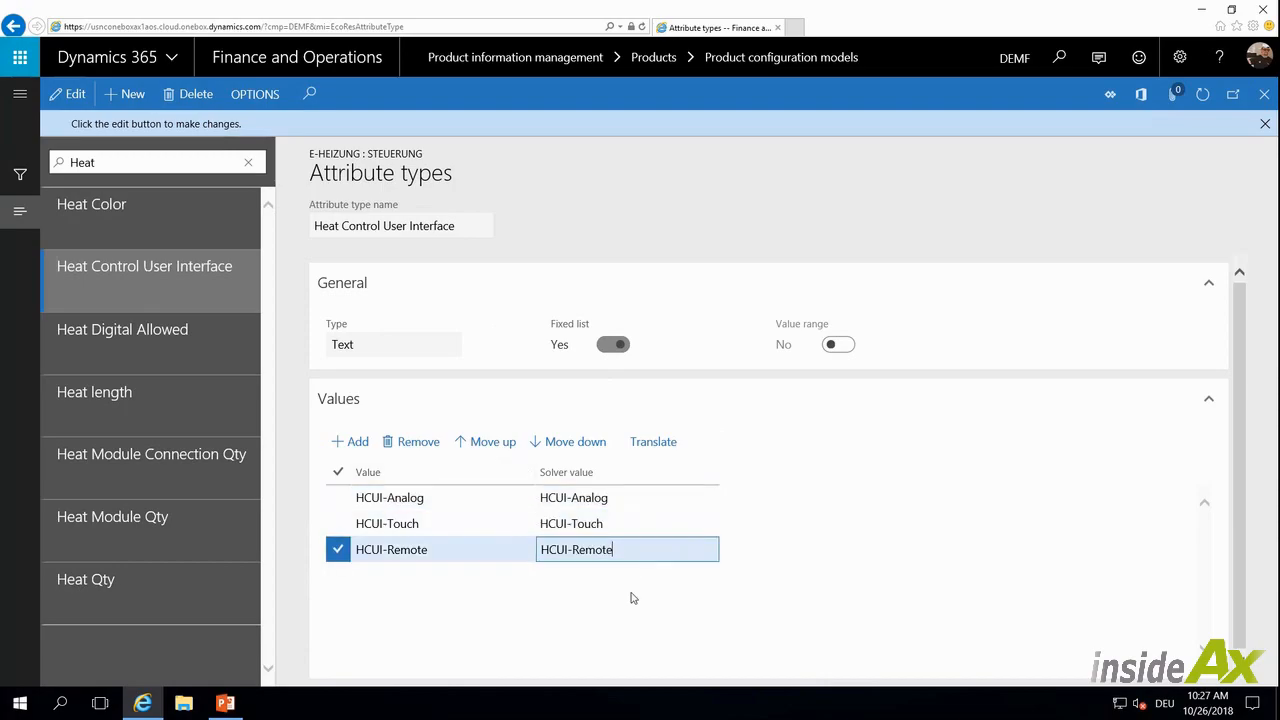
click(1265, 124)
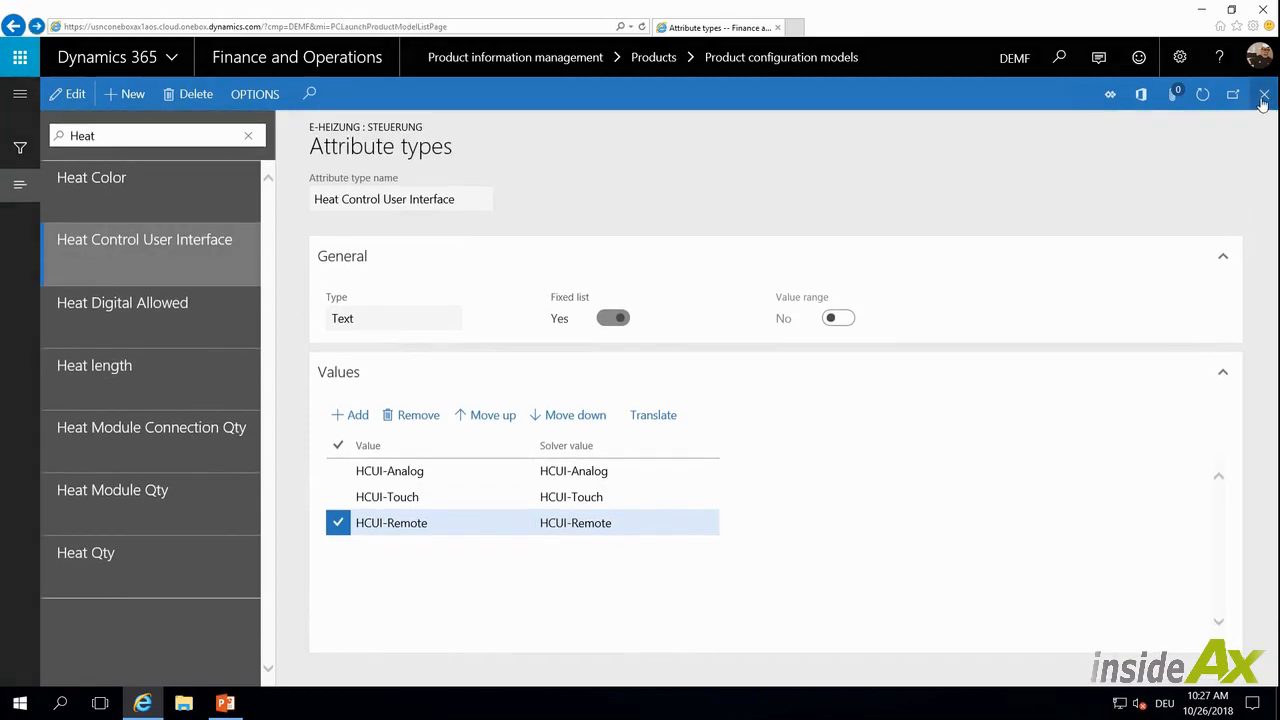
click(1263, 97)
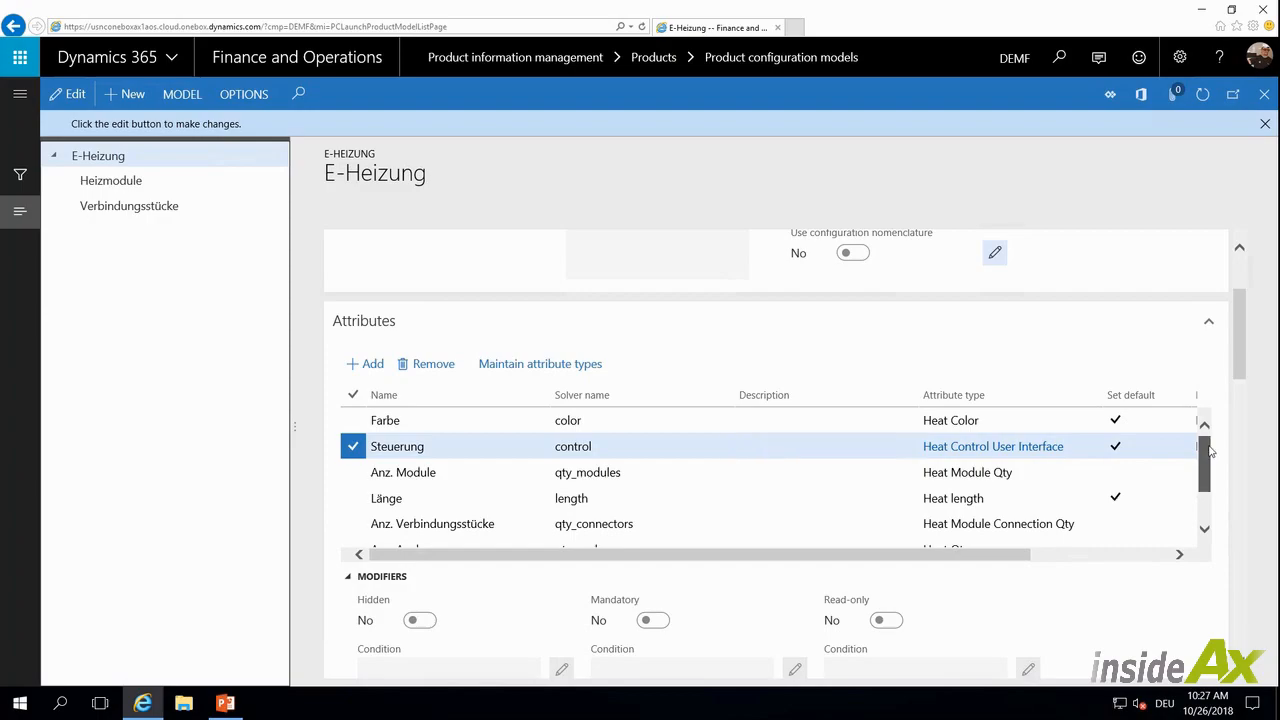
Examine the Anz. Analog, Anz. Touch and Anz. Remote attributes and their solver names
scroll(1210, 452, down, 3)
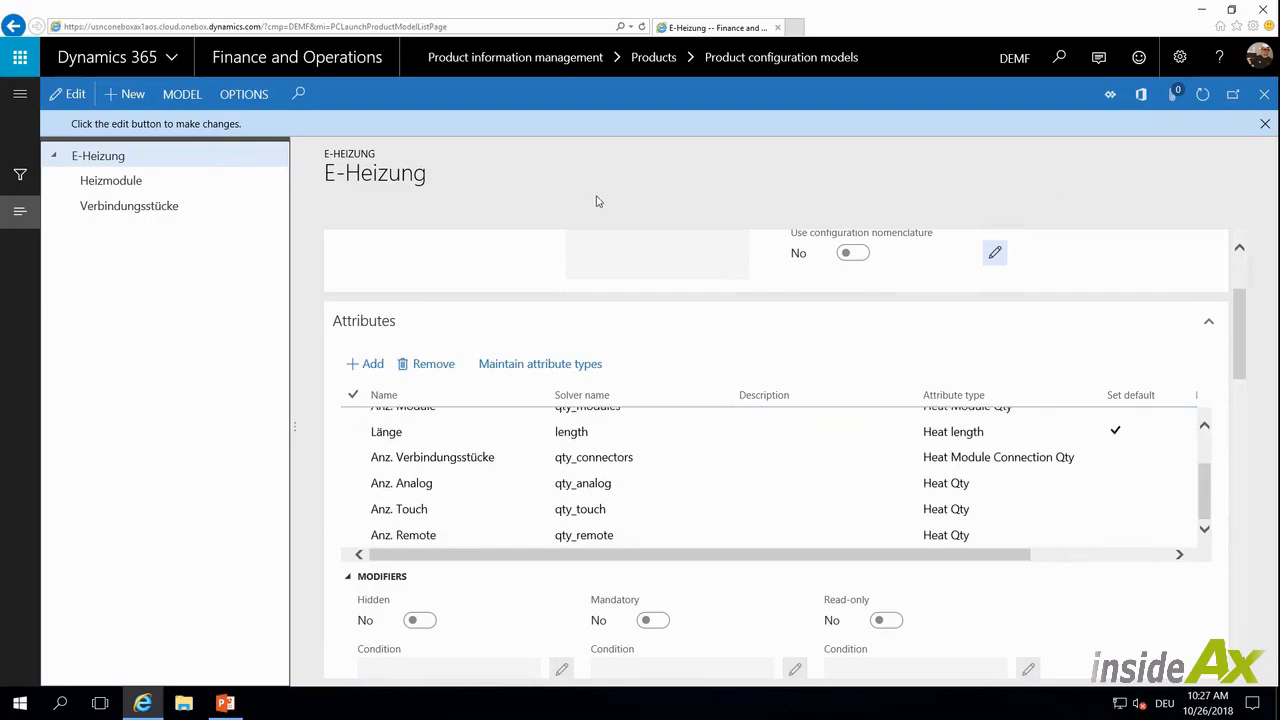
click(657, 484)
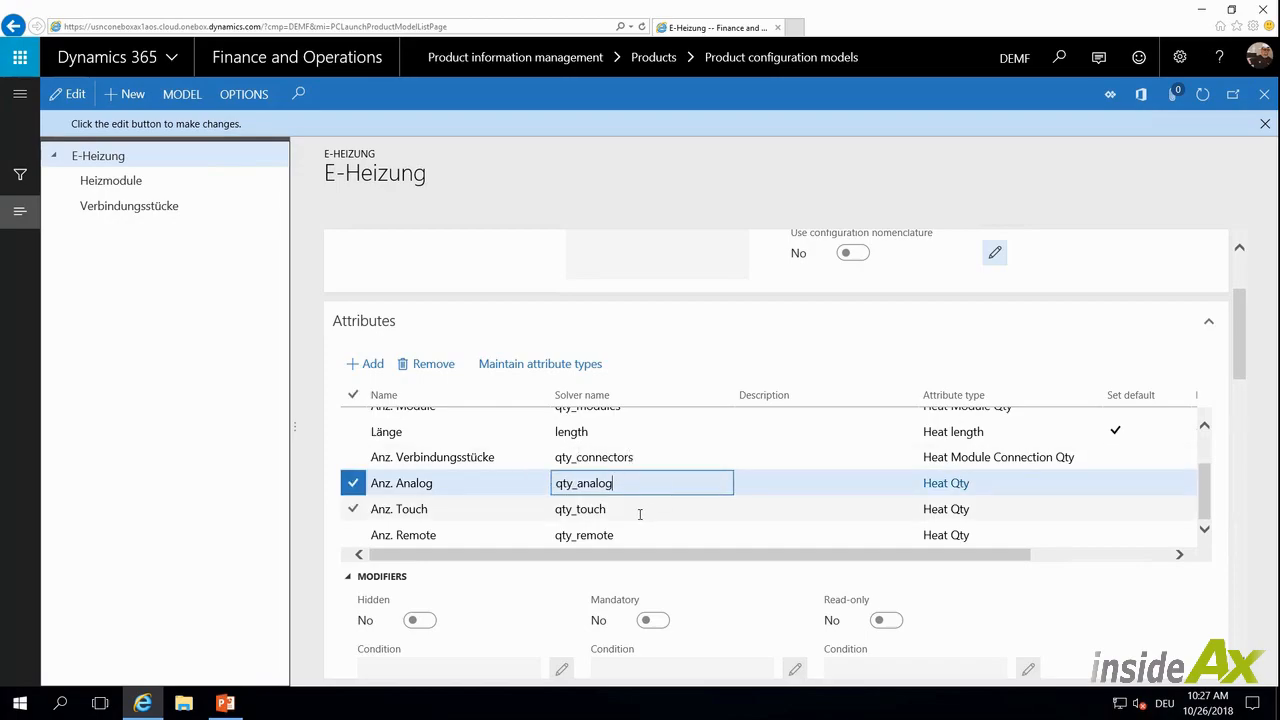
click(640, 514)
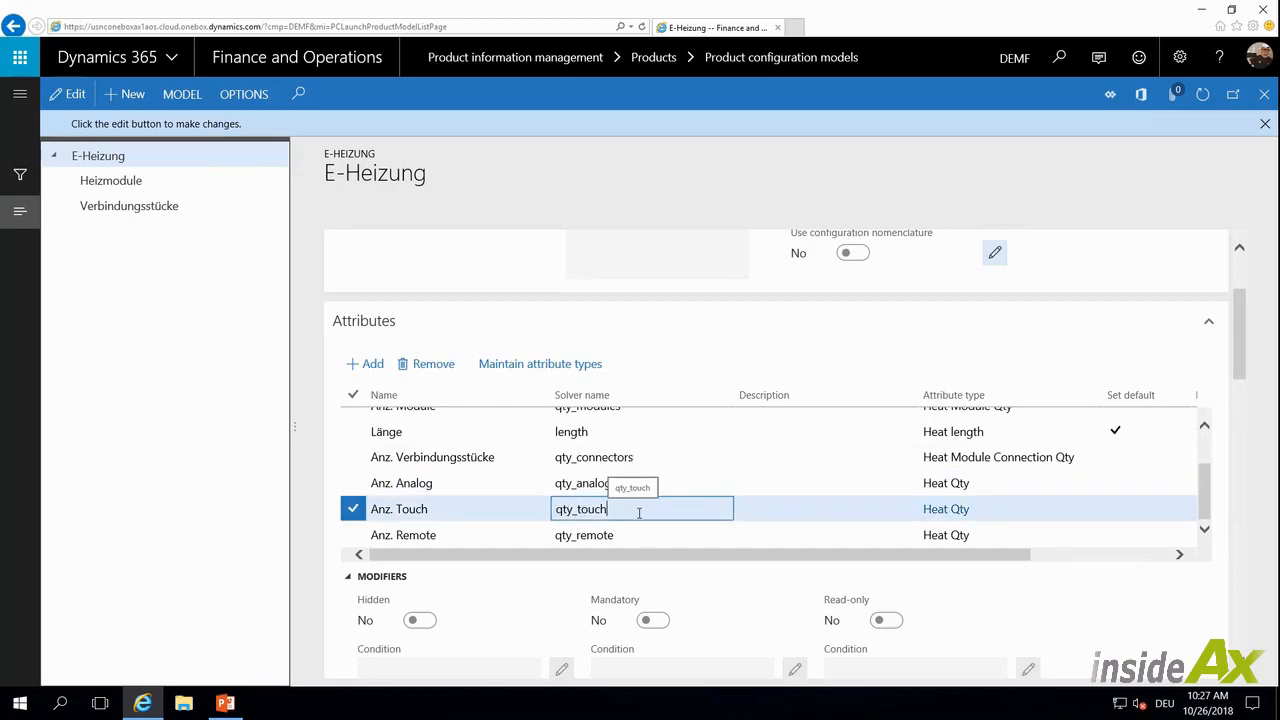
click(661, 537)
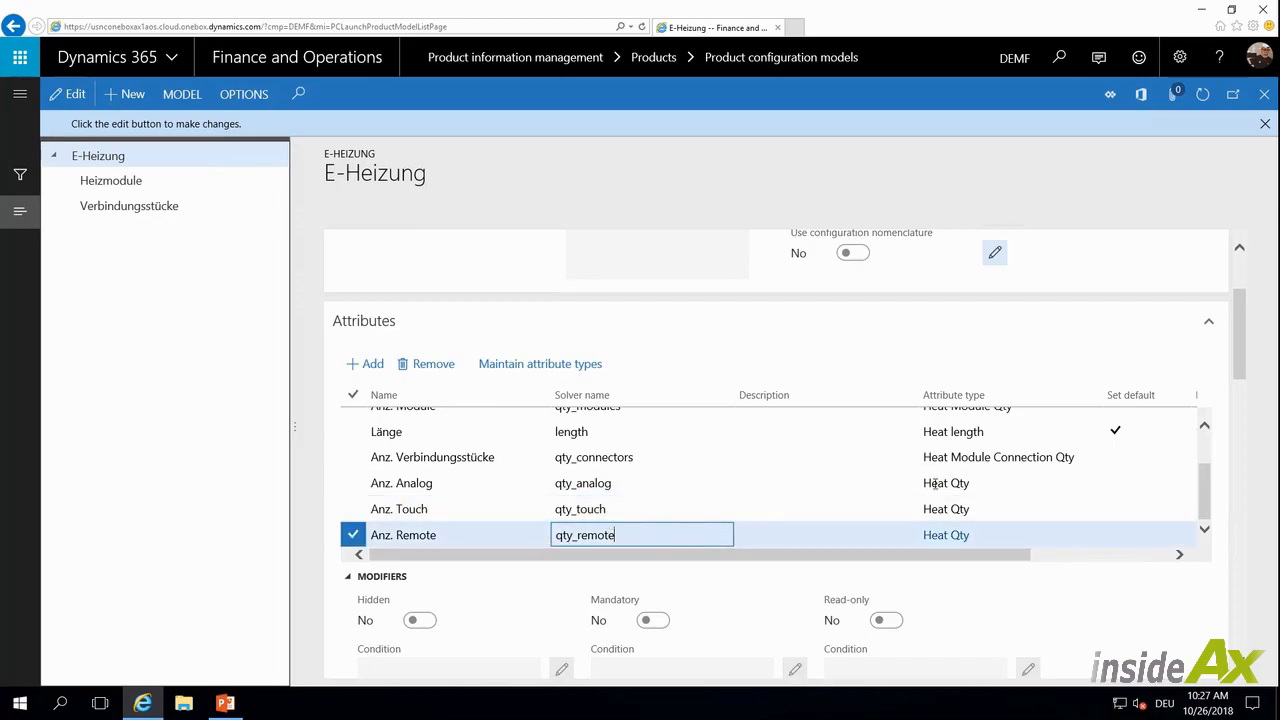
Examine the expression of the Steuerung Analog calculation, highlighting its control condition and nested length condition
drag(1240, 328, 1239, 400)
click(502, 500)
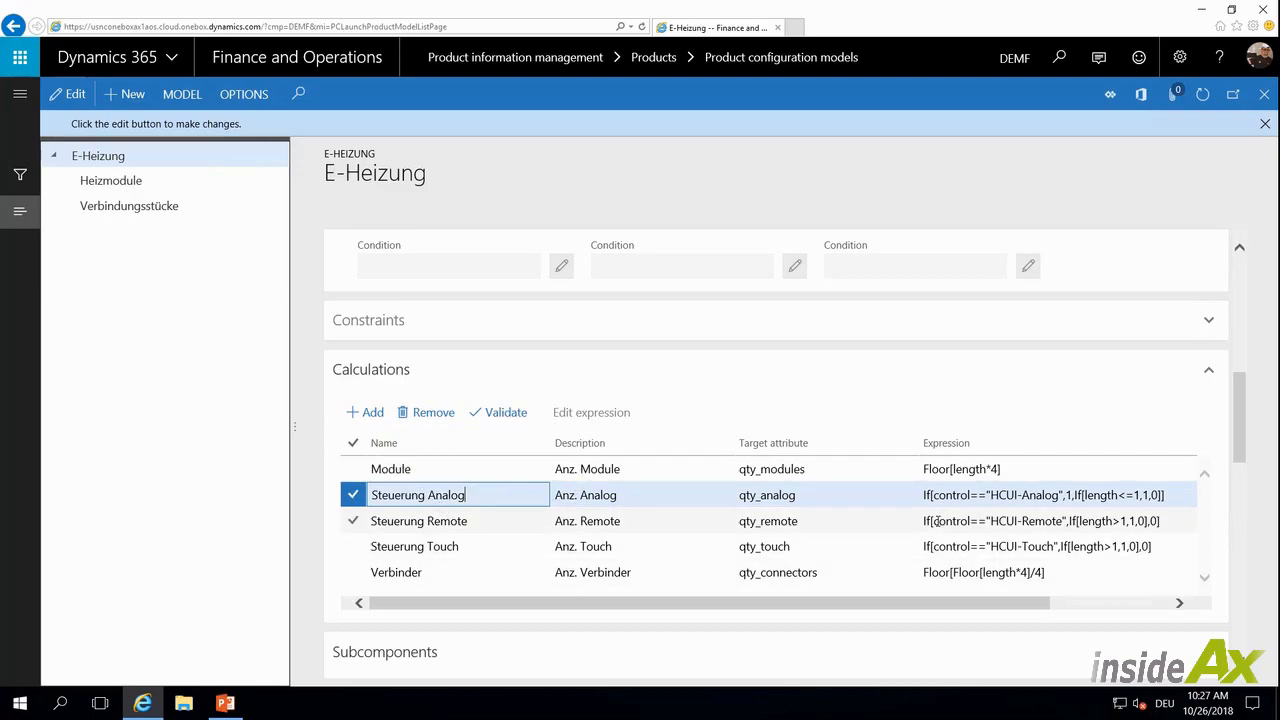
drag(926, 608, 1022, 607)
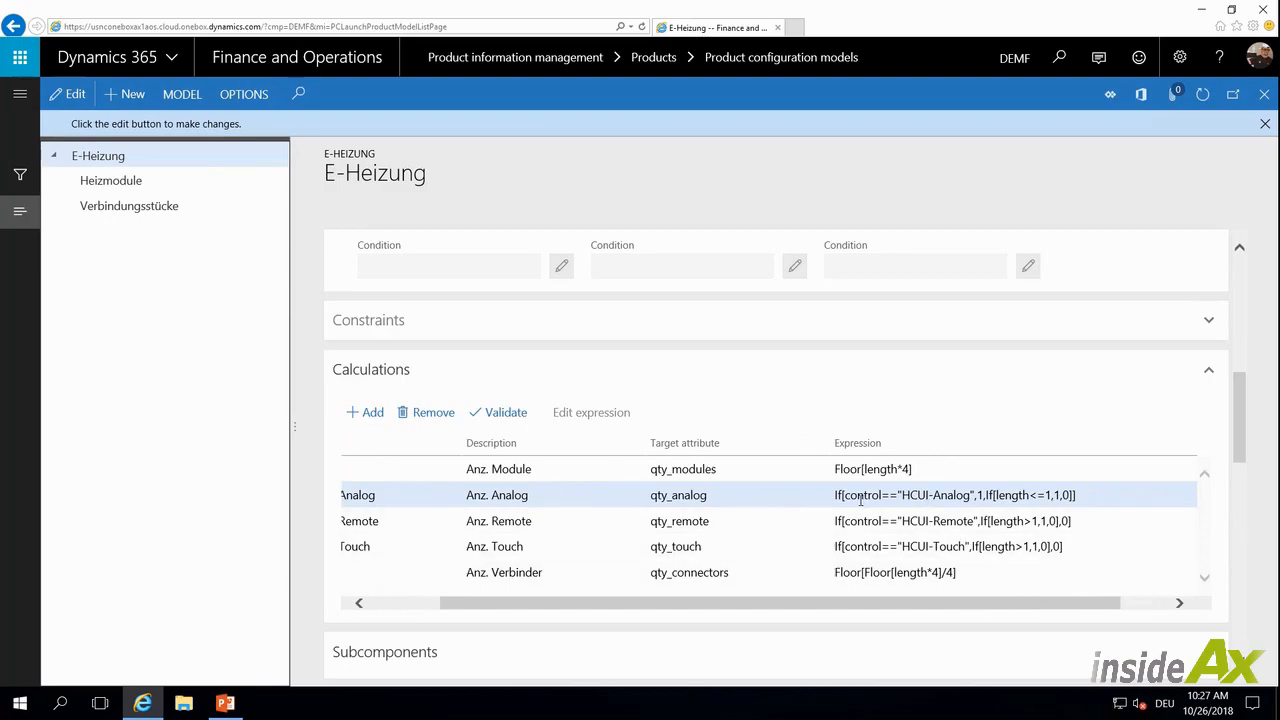
drag(845, 495, 971, 495)
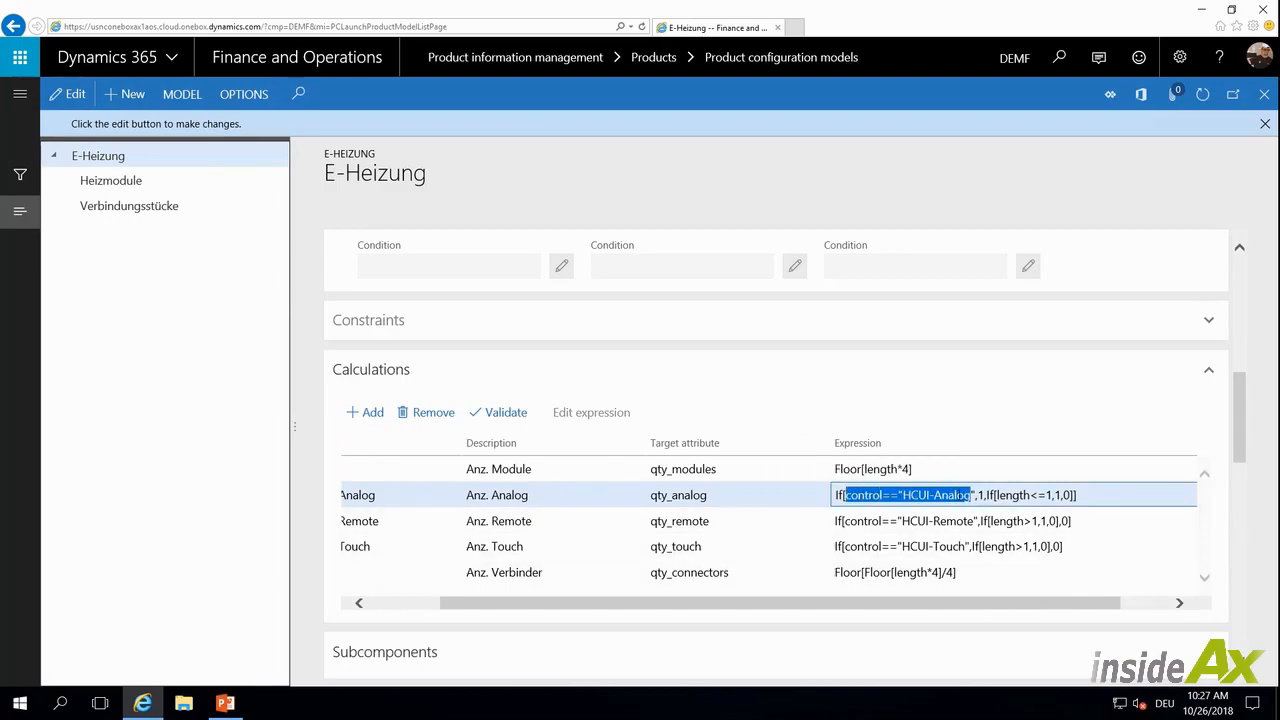
click(981, 495)
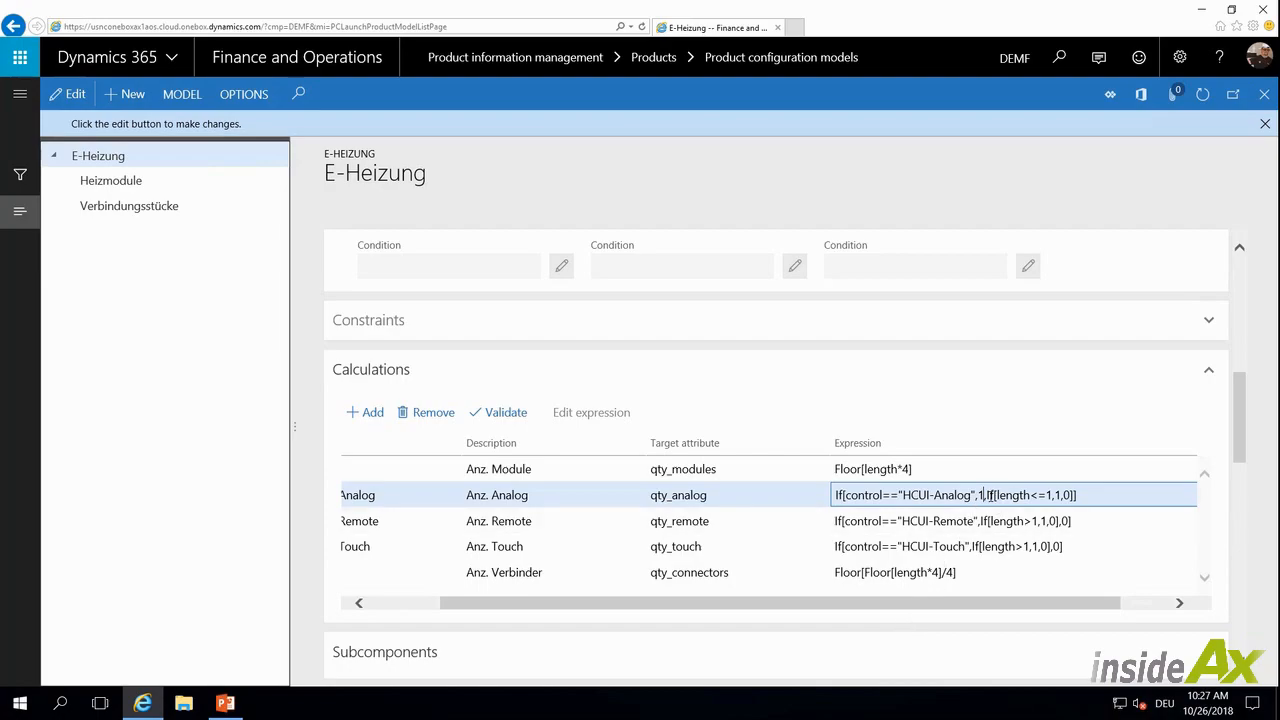
drag(986, 495, 1089, 521)
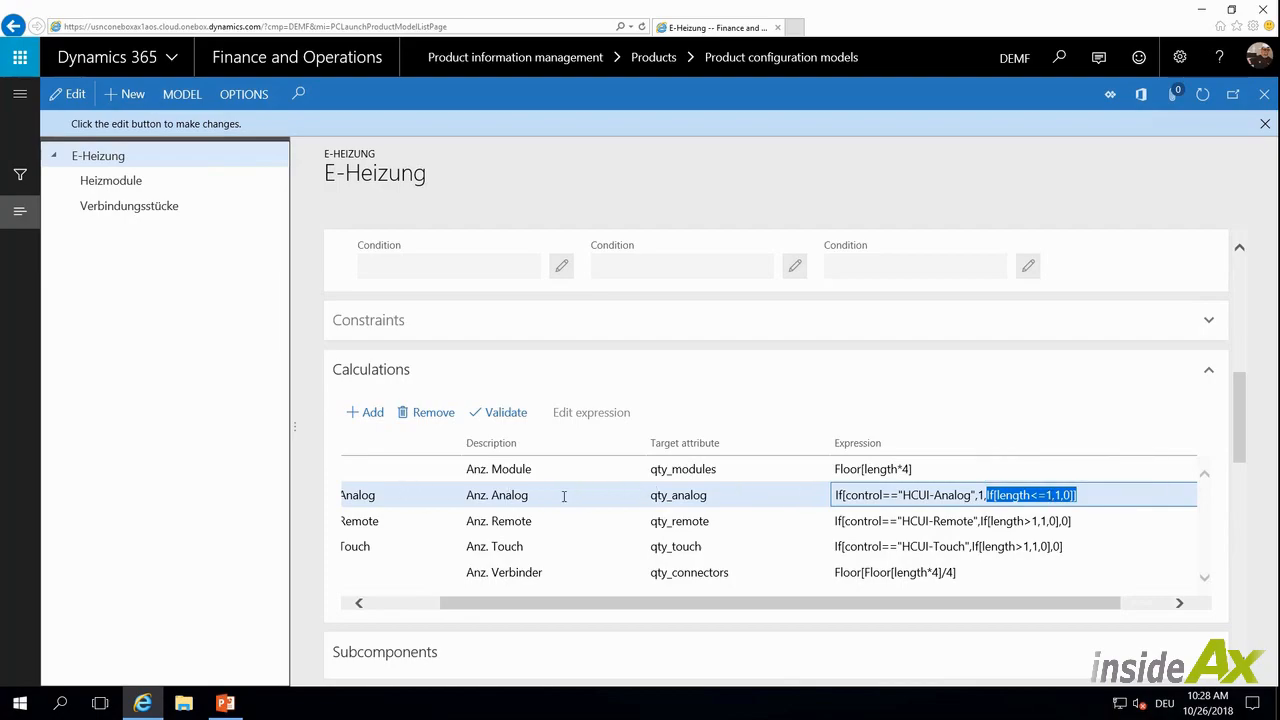
drag(988, 603, 914, 603)
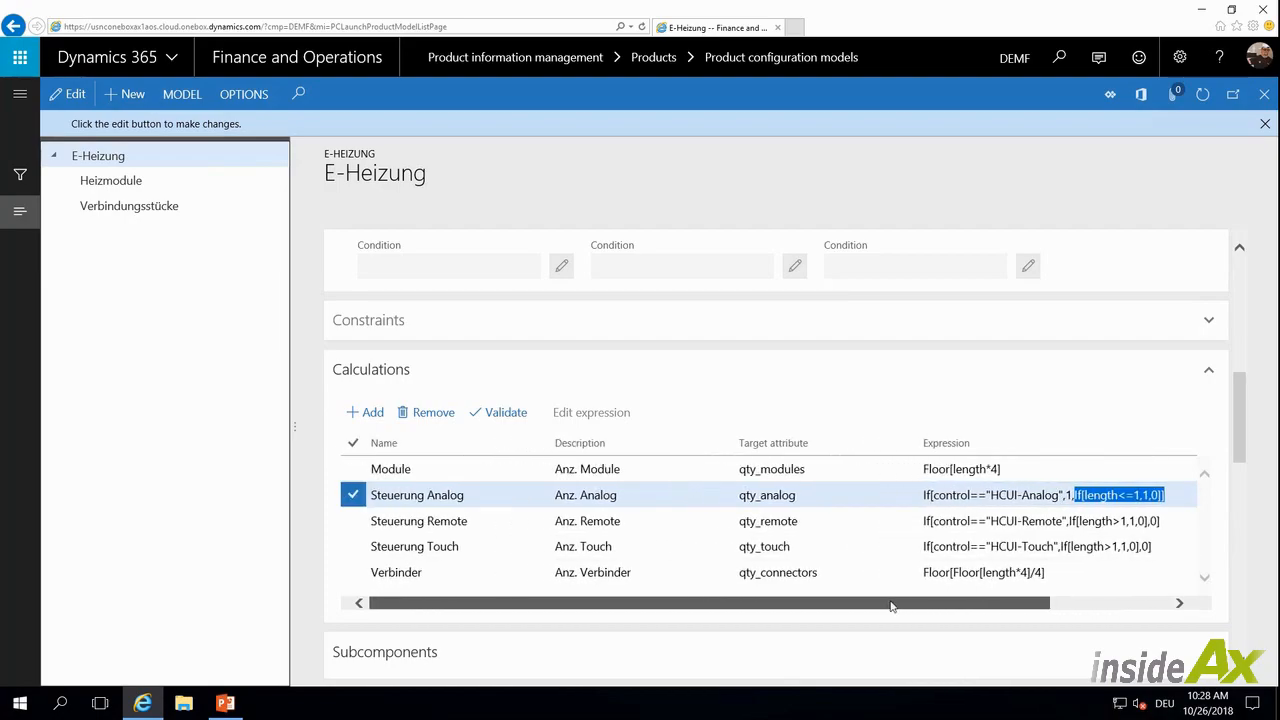
Examine the expression of the Steuerung Touch calculation, highlighting its length-dependent result value
click(482, 549)
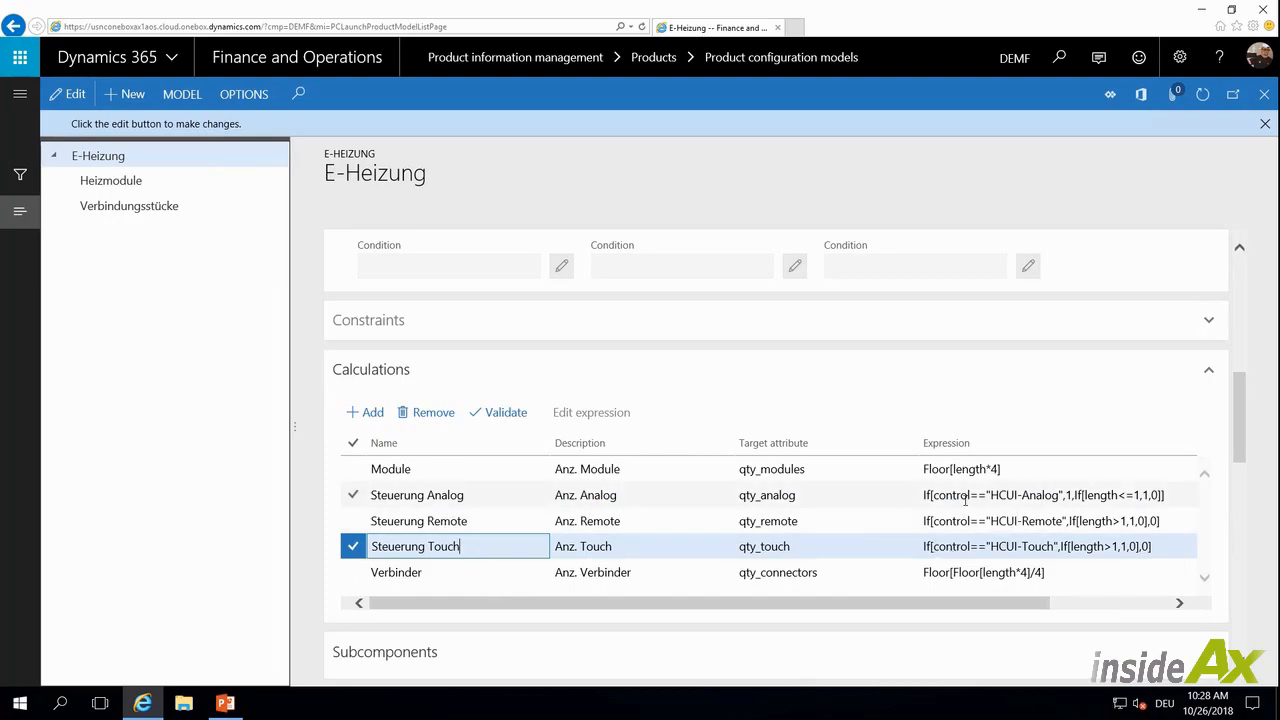
drag(1014, 604, 1072, 605)
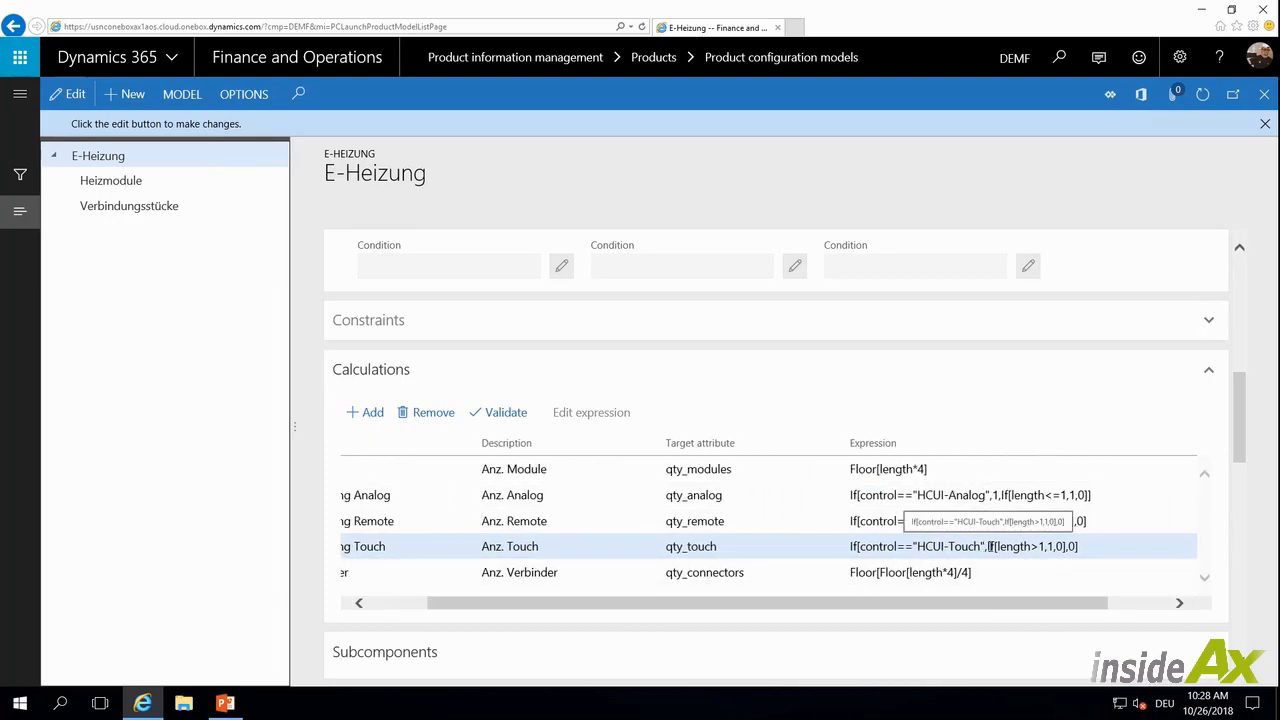
click(1046, 546)
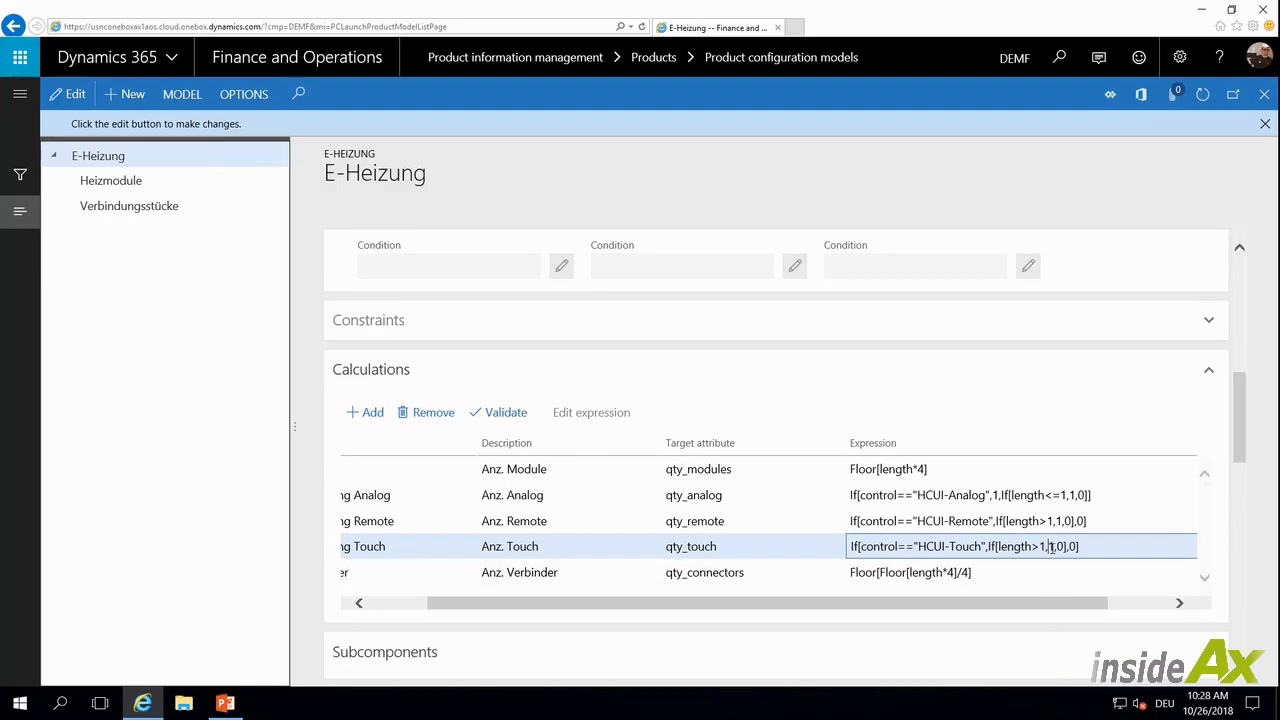
drag(1051, 546, 1062, 546)
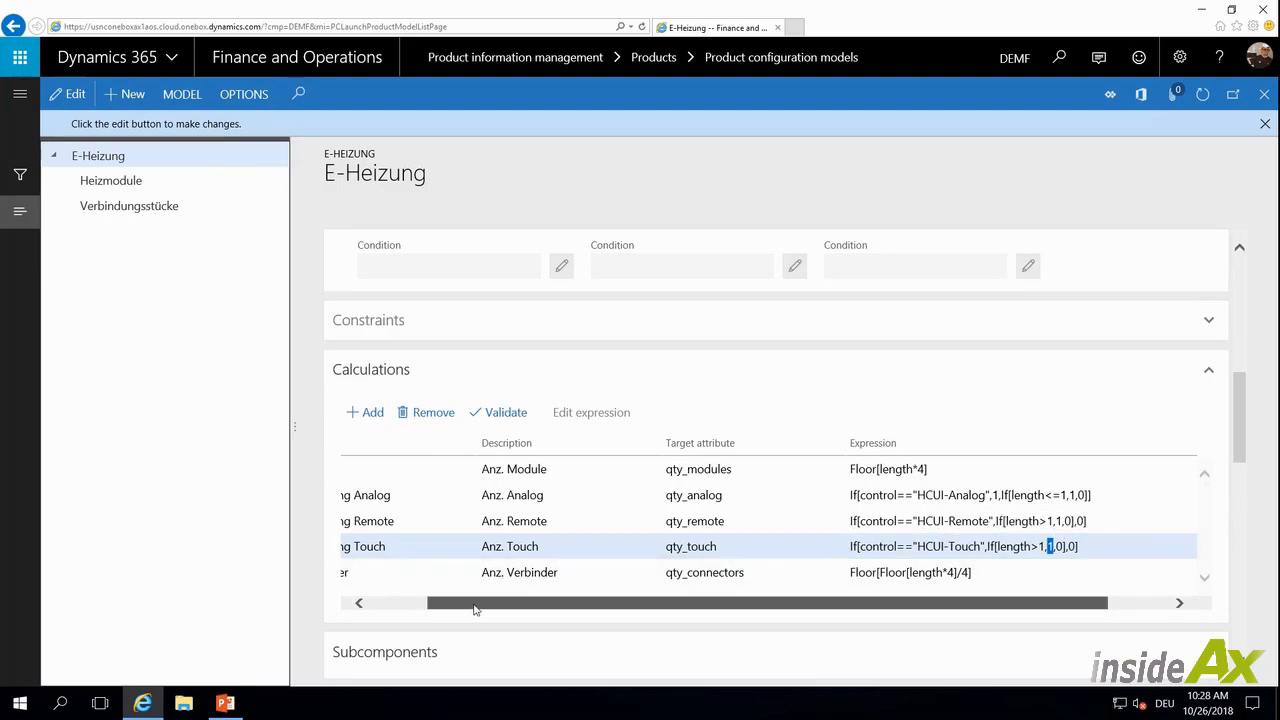
drag(474, 607, 396, 605)
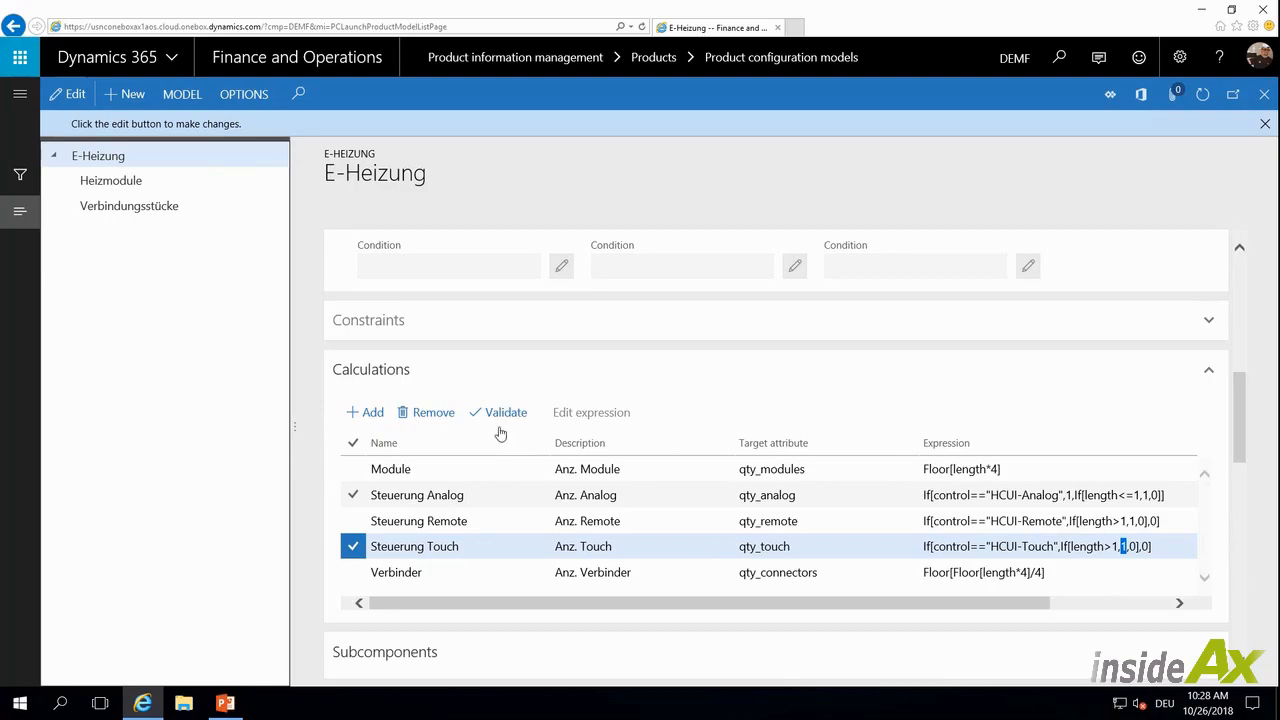
Open the product model test and choose Farbe Grün and Steuerung HCUI-Touch
click(182, 94)
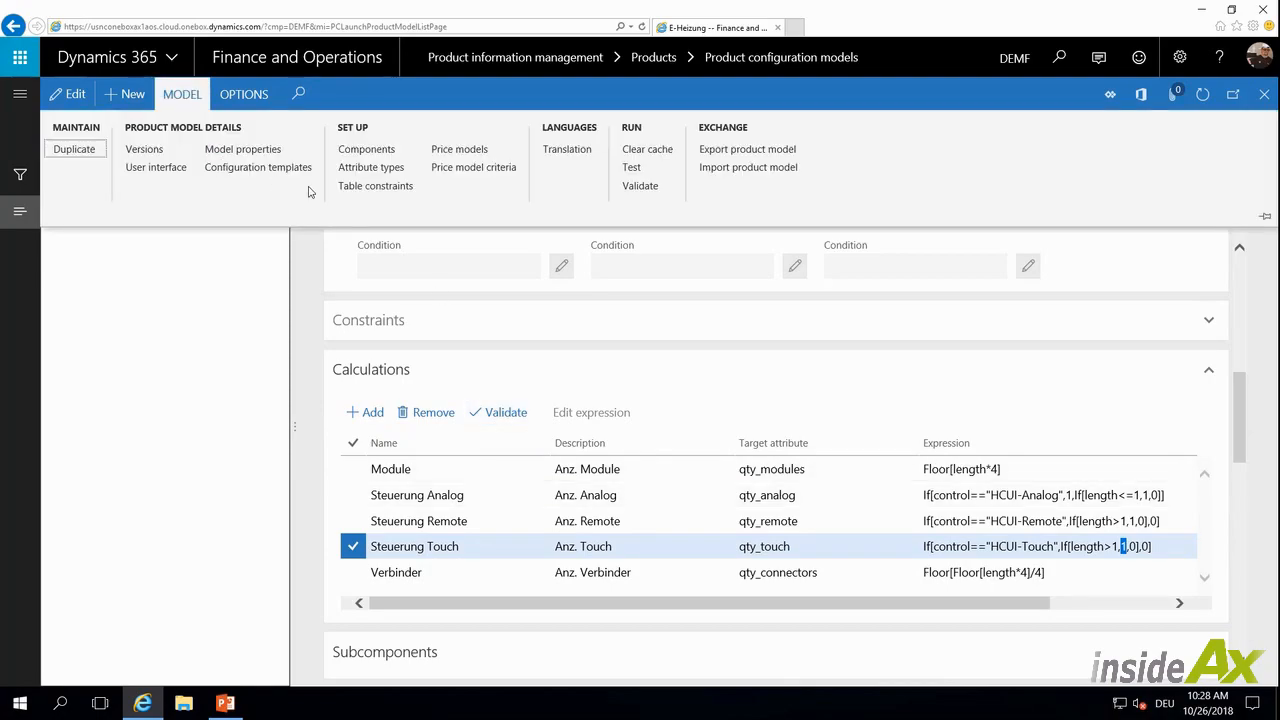
click(634, 168)
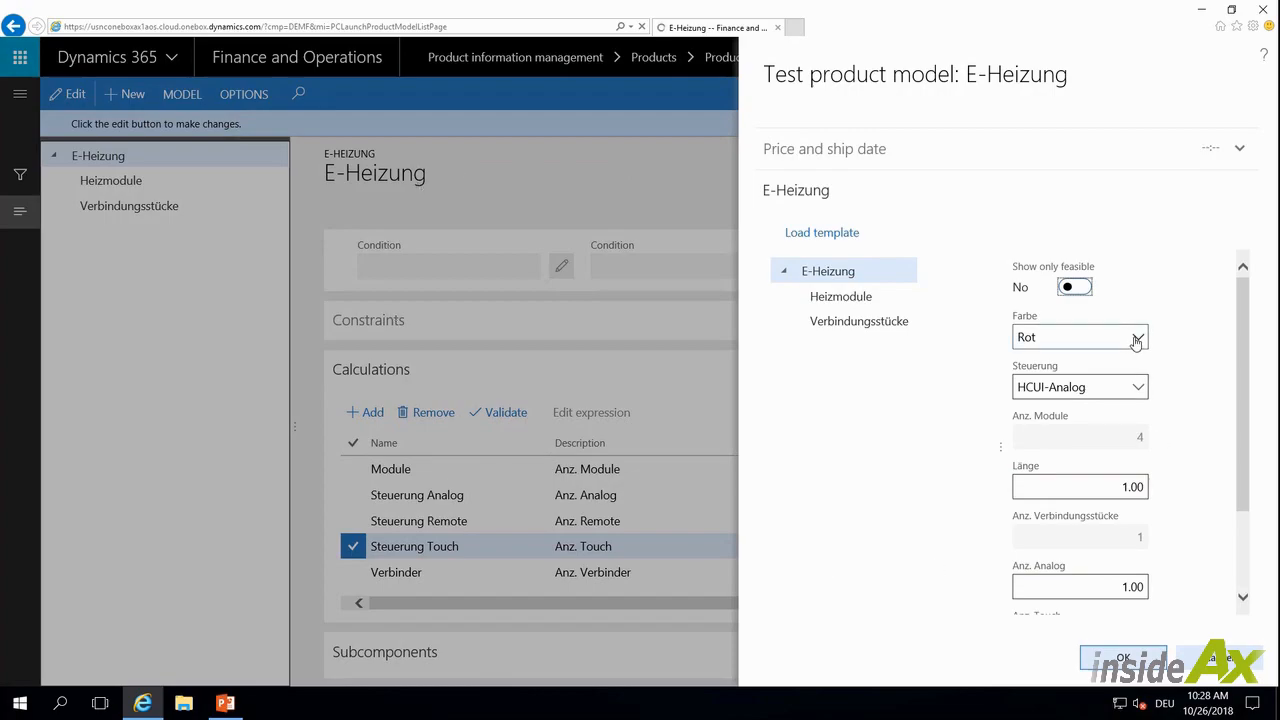
click(1136, 340)
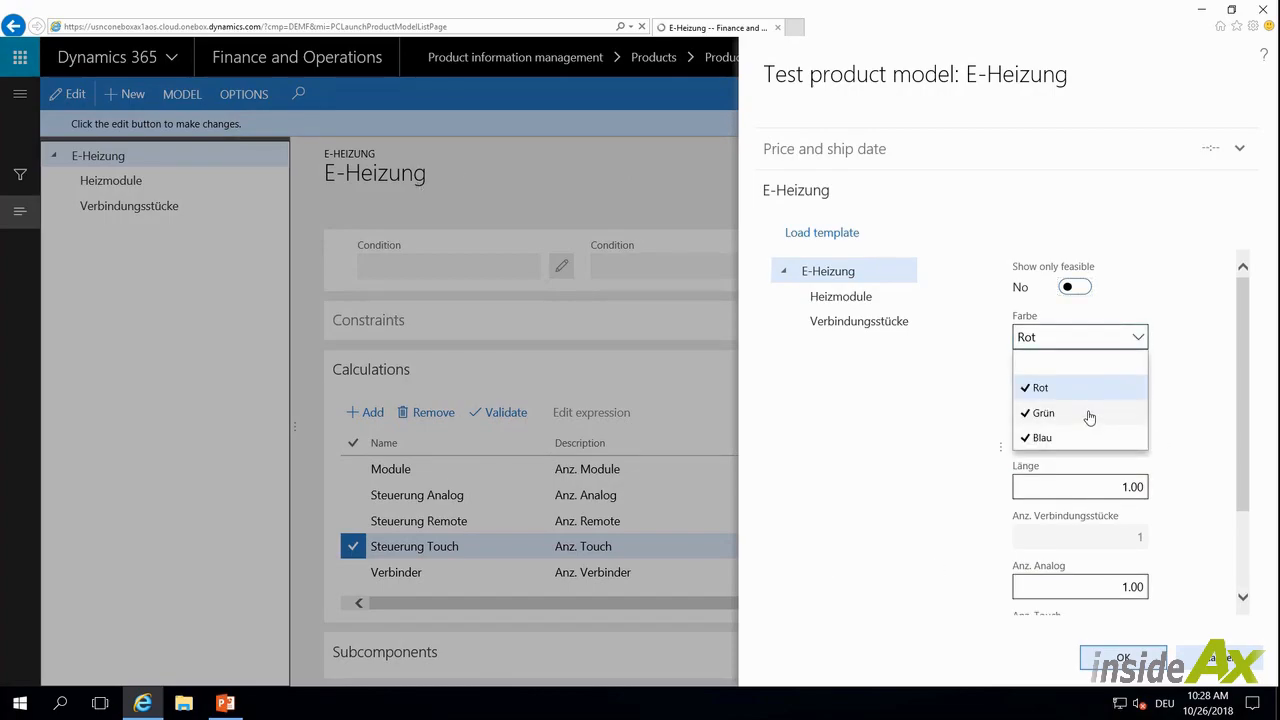
click(1089, 415)
click(1138, 389)
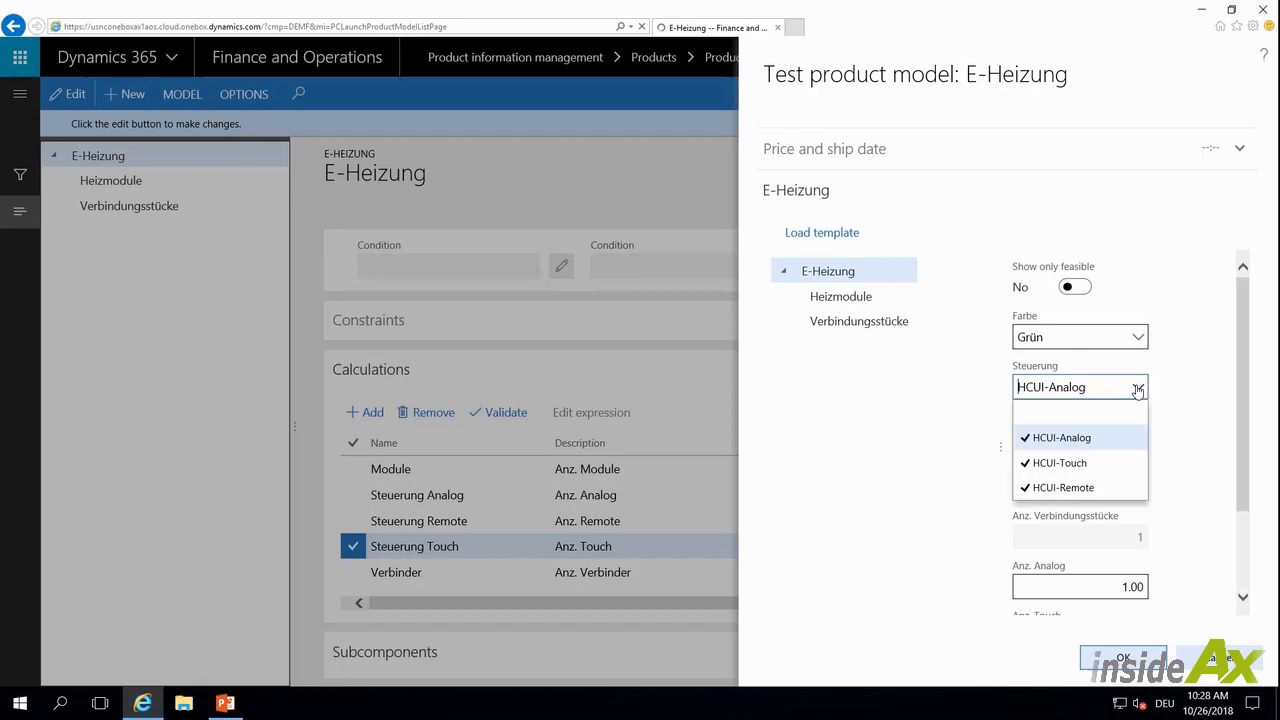
click(1106, 466)
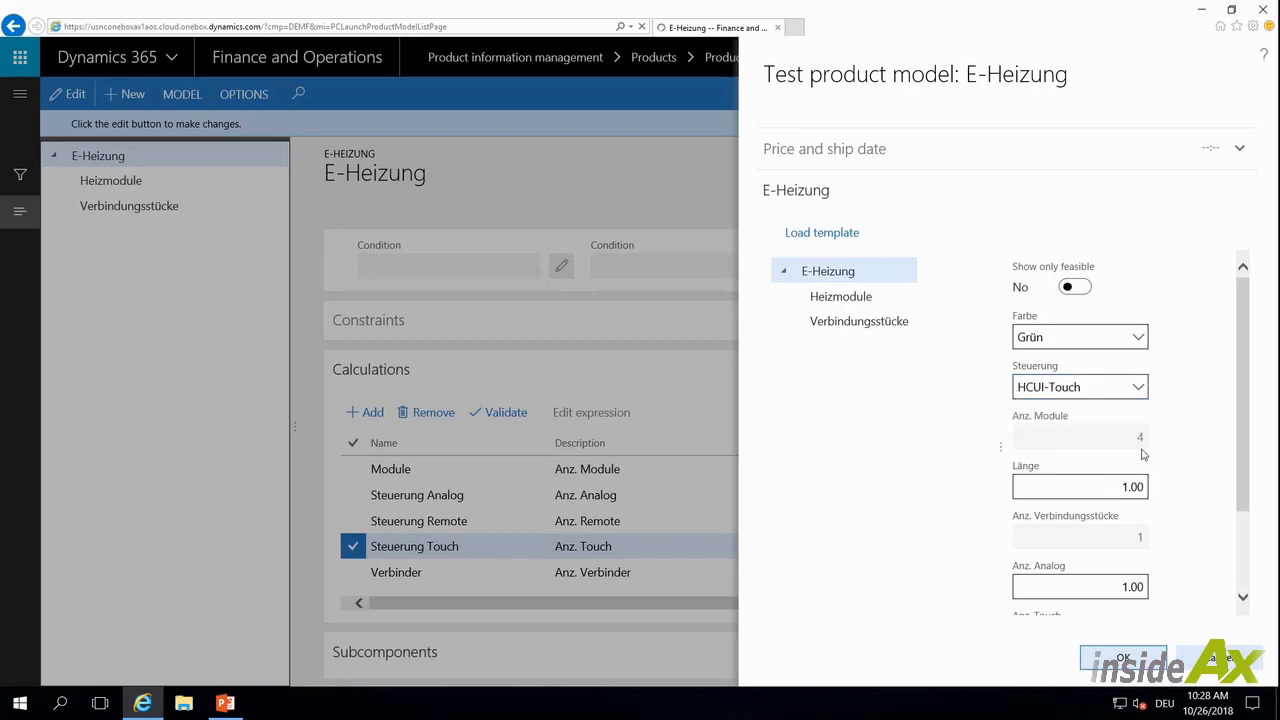
Set the Länge to 2 in the test form and review the calculated quantity fields
scroll(1248, 416, down, 2)
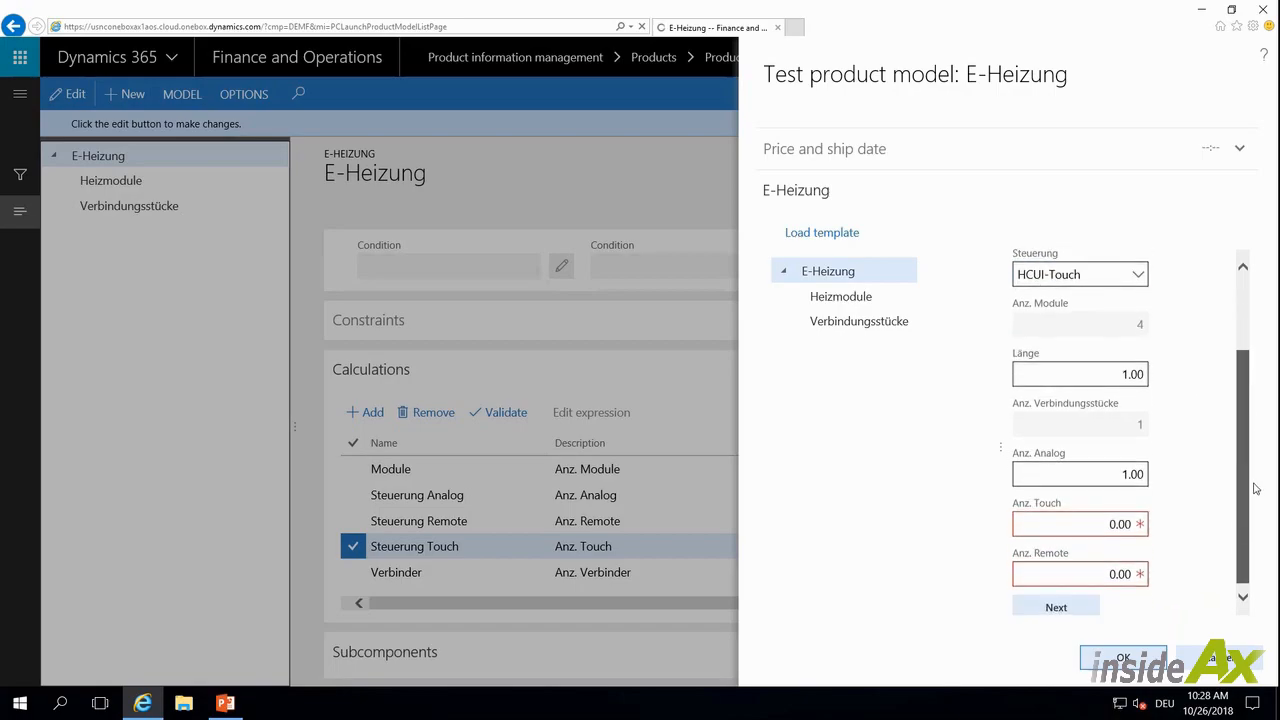
click(1101, 375)
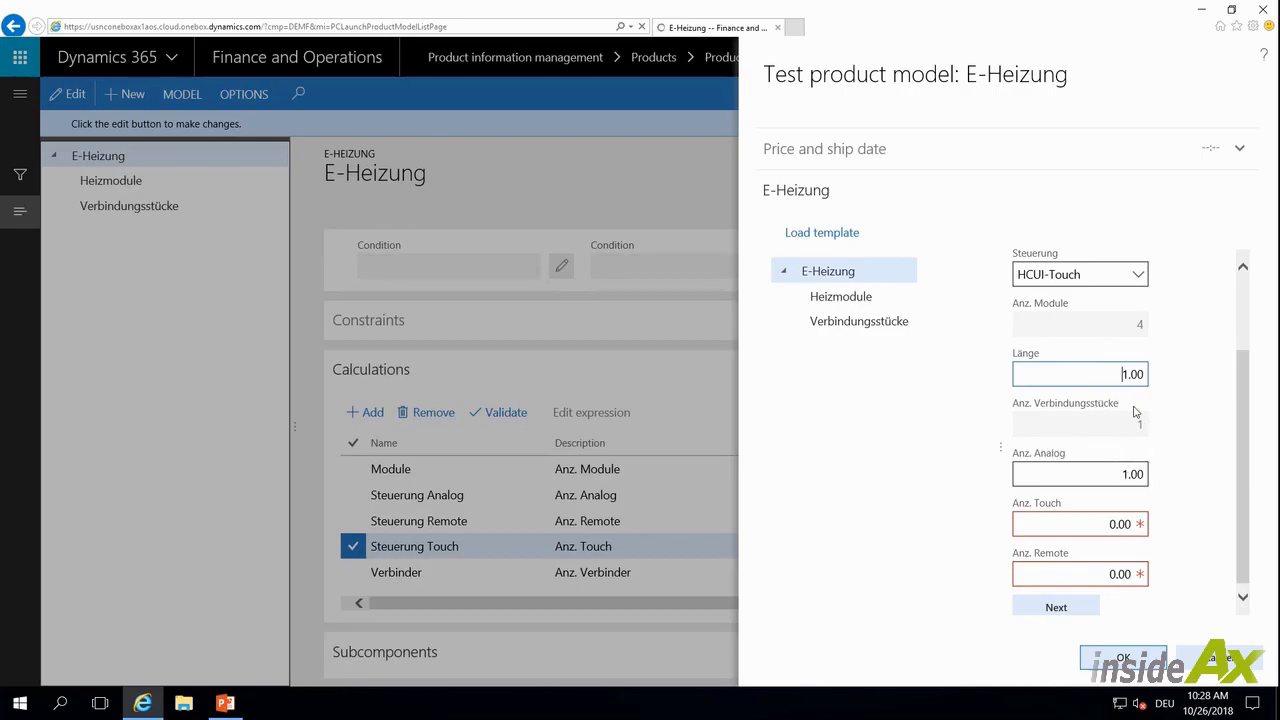
double_click(1121, 374)
text(2)
key(Tab)
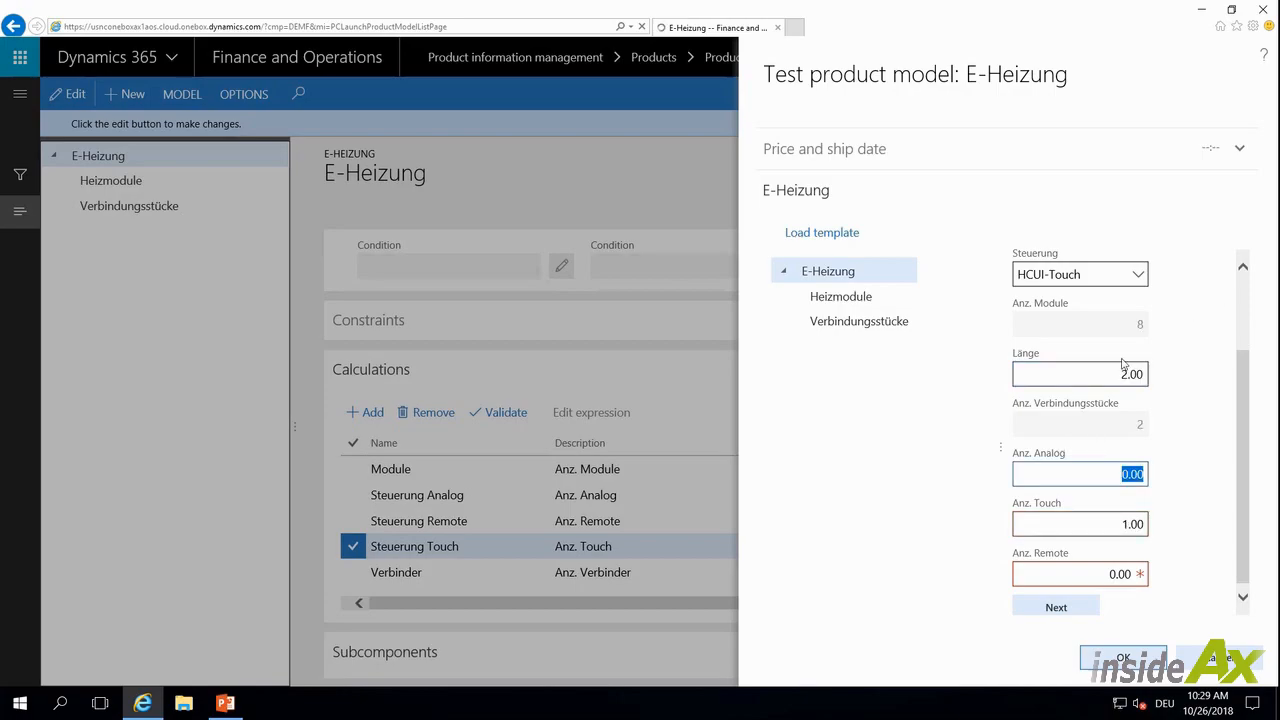
click(1108, 524)
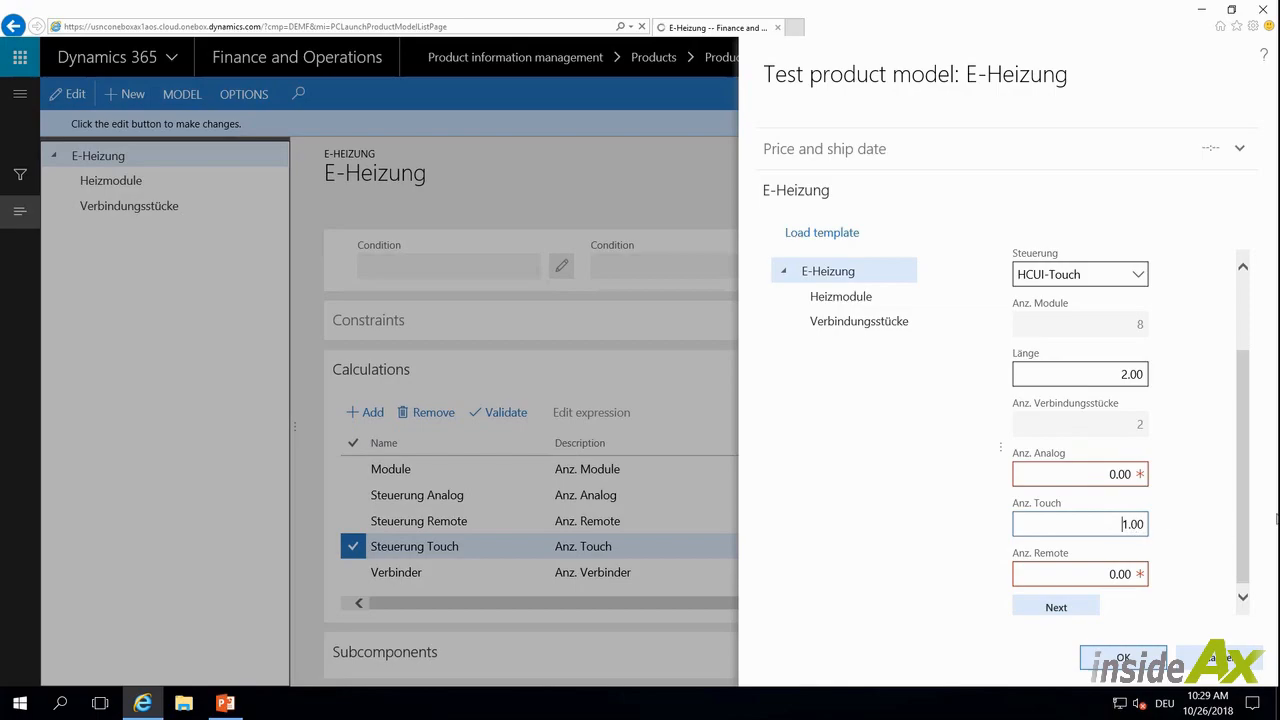
scroll(1216, 293, up, 1)
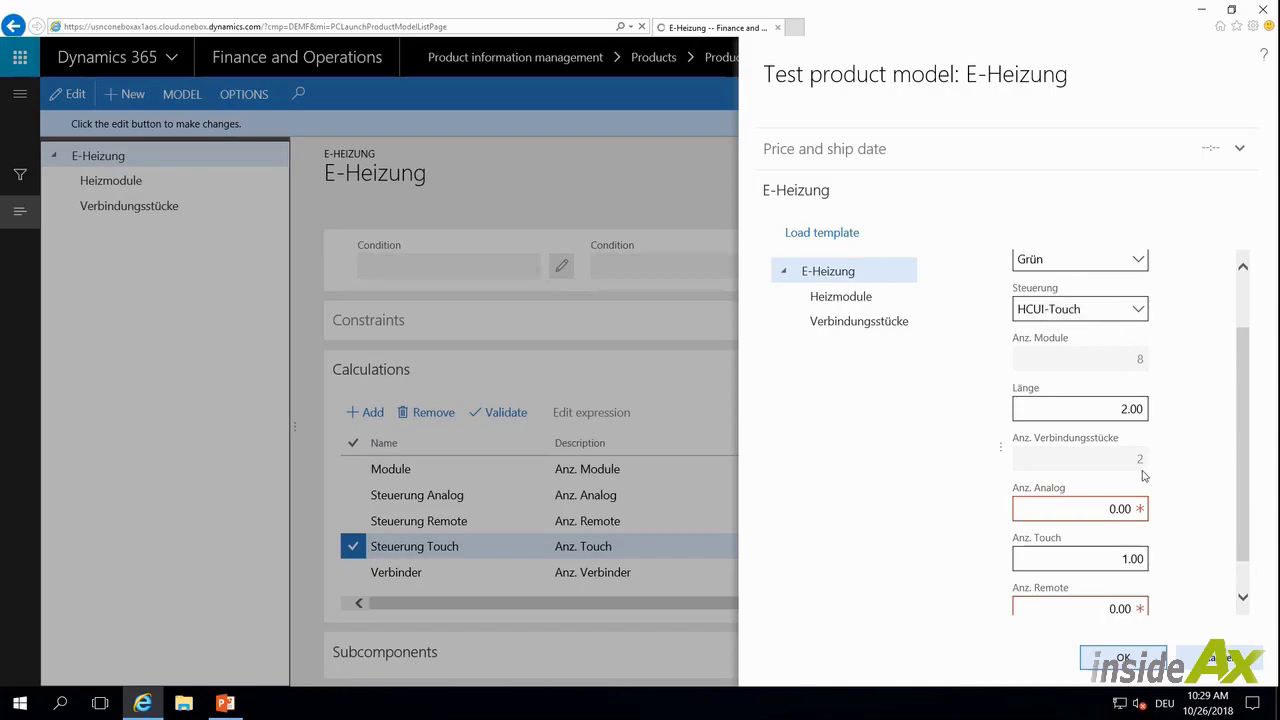
Try to set the Länge to 1,5 in the test form
click(1126, 409)
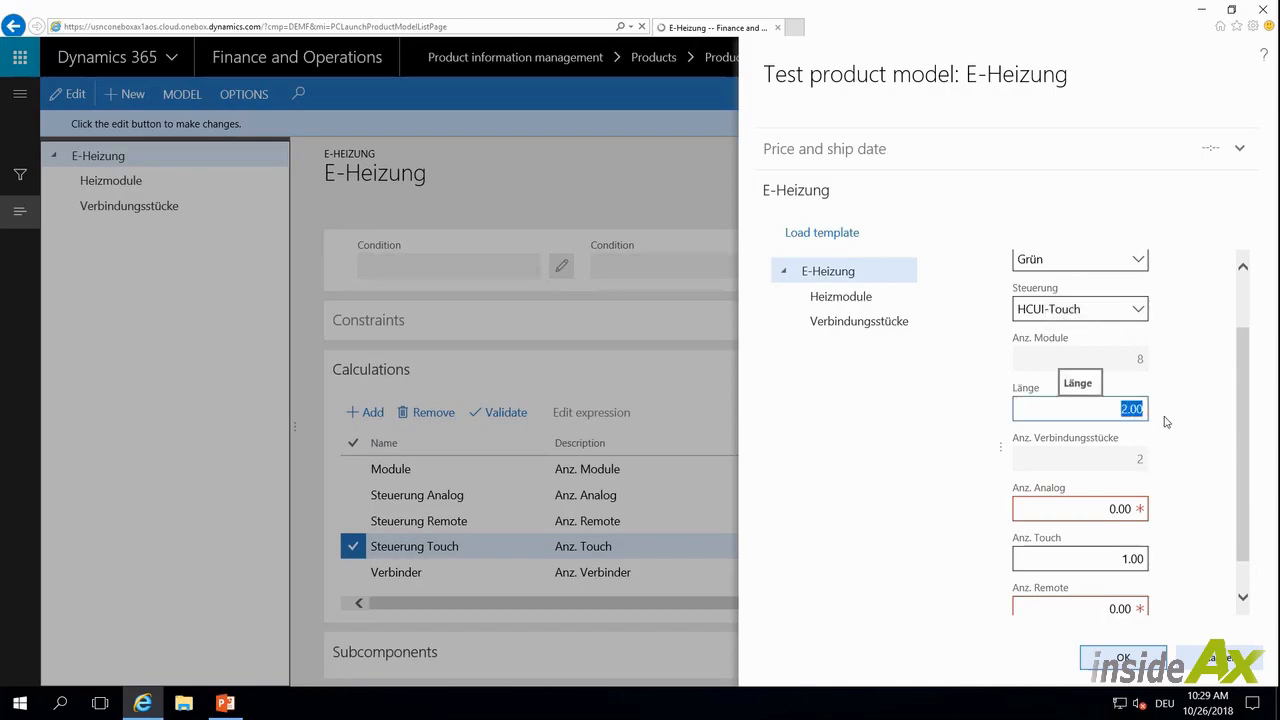
text(1)
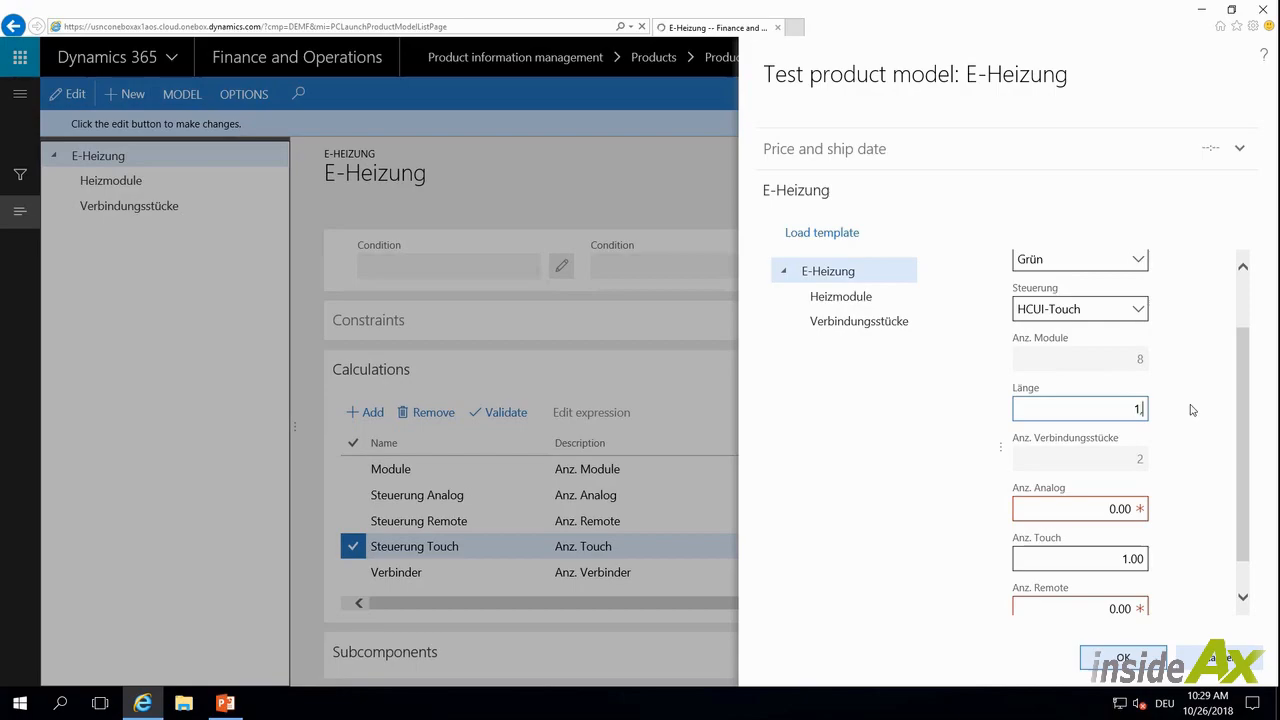
text(,5)
key(Tab)
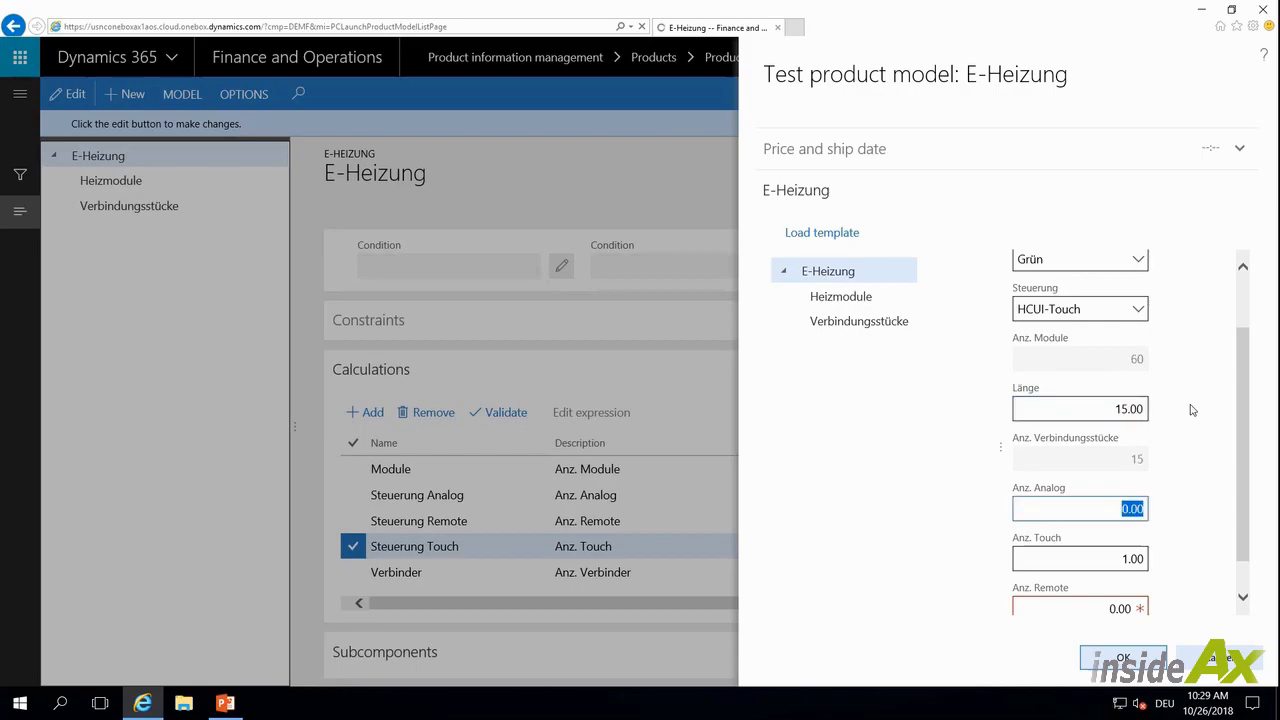
Set the Länge to 1.50 in the test form
click(1134, 410)
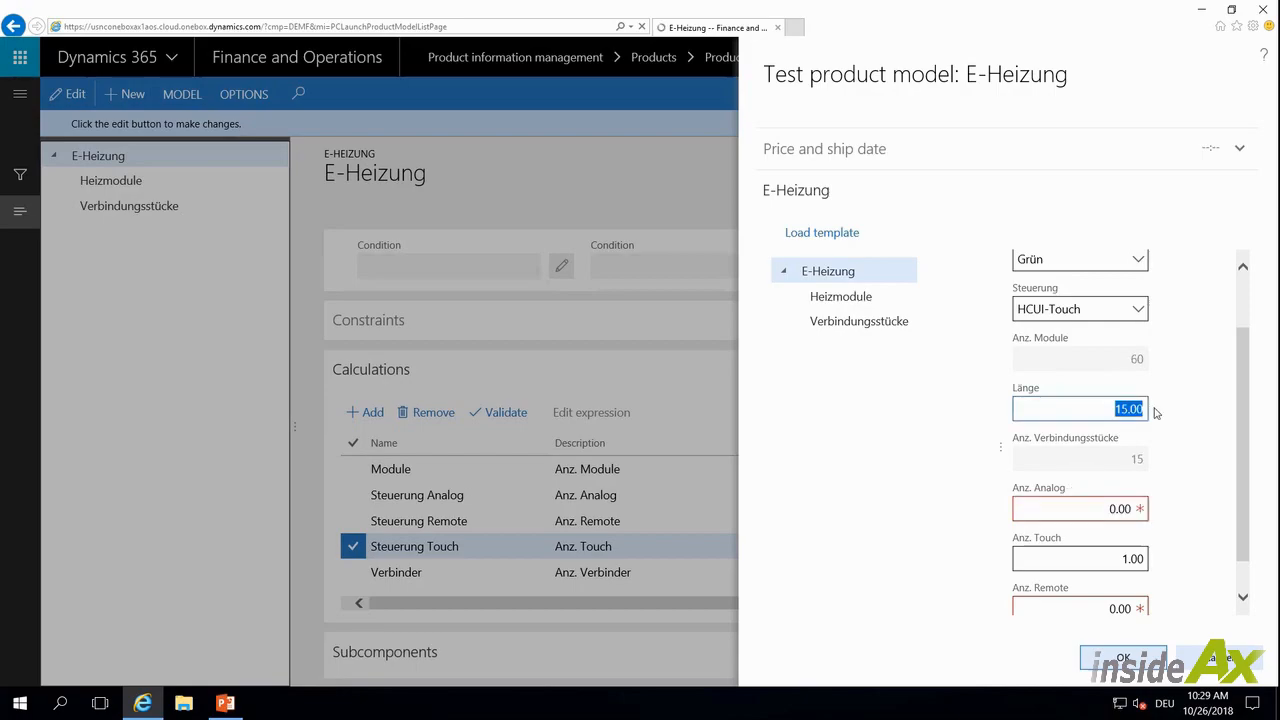
text(1,5)
key(Tab)
click(1144, 410)
text(1)
key(Tab)
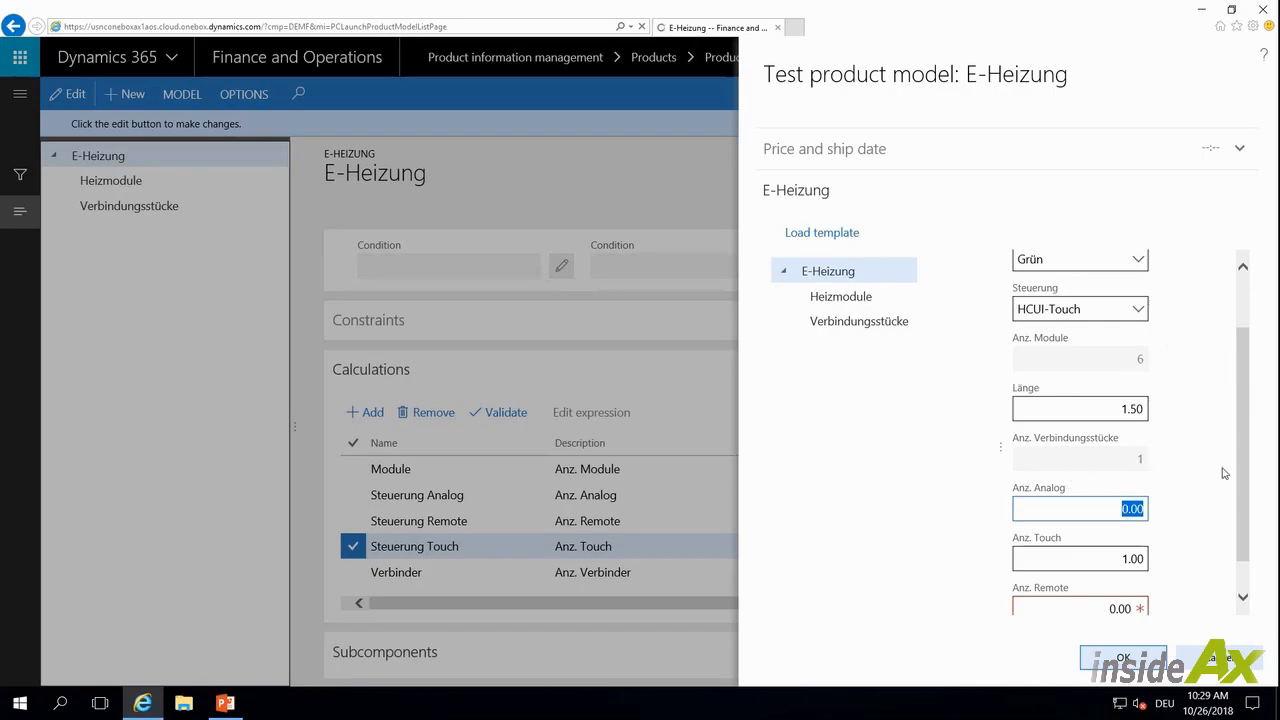
Review the calculated quantity fields of the test form and close the product model test
drag(1240, 480, 1239, 510)
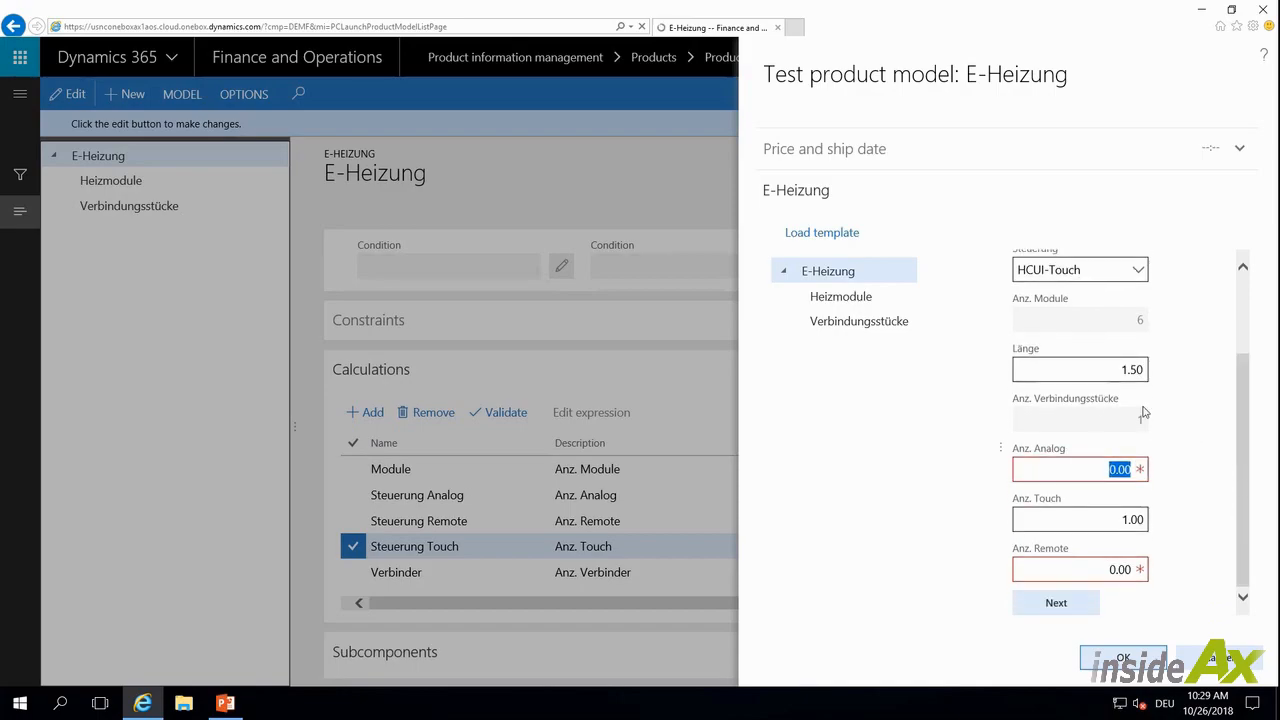
click(1113, 525)
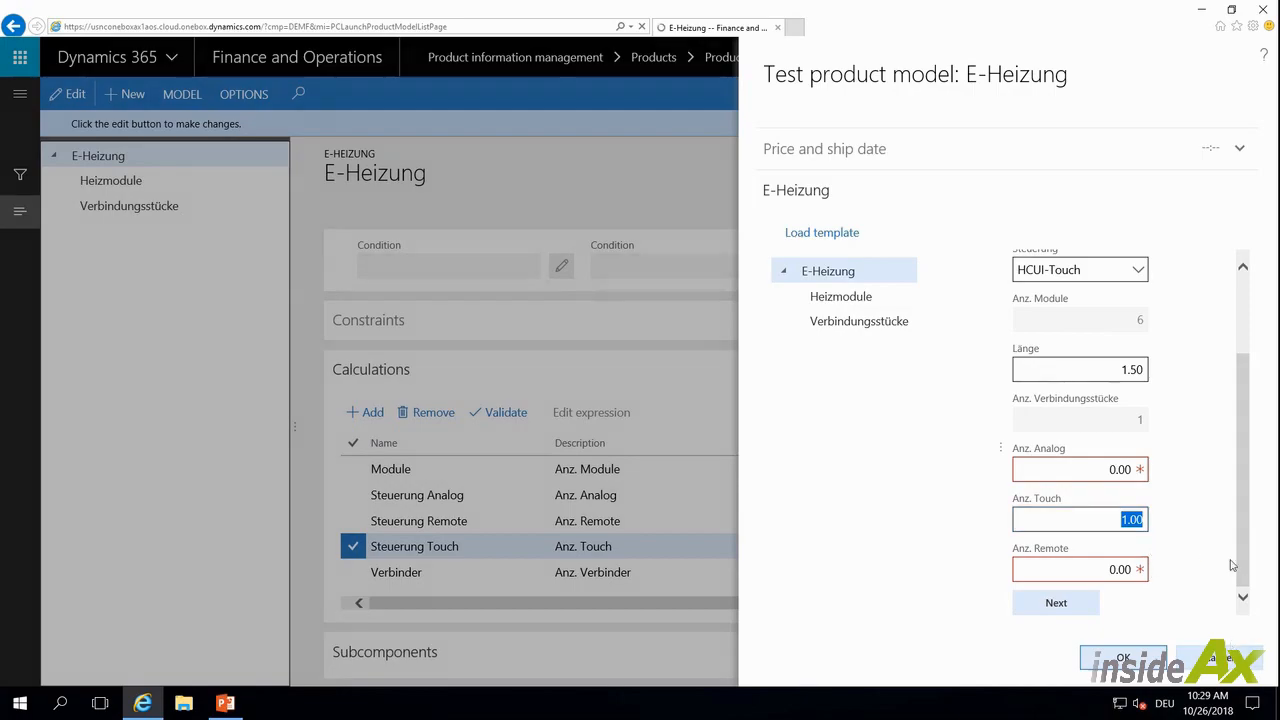
click(1228, 657)
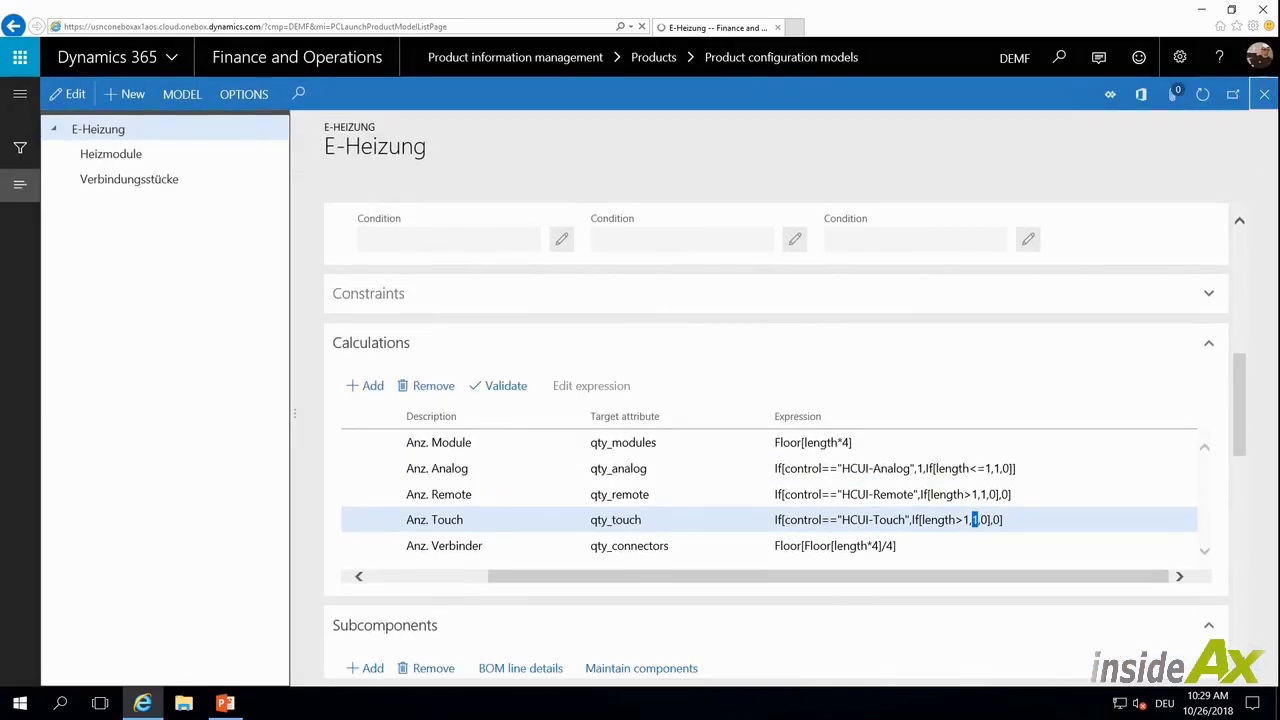
Close the model and open All production orders under Production control
click(1264, 94)
click(19, 94)
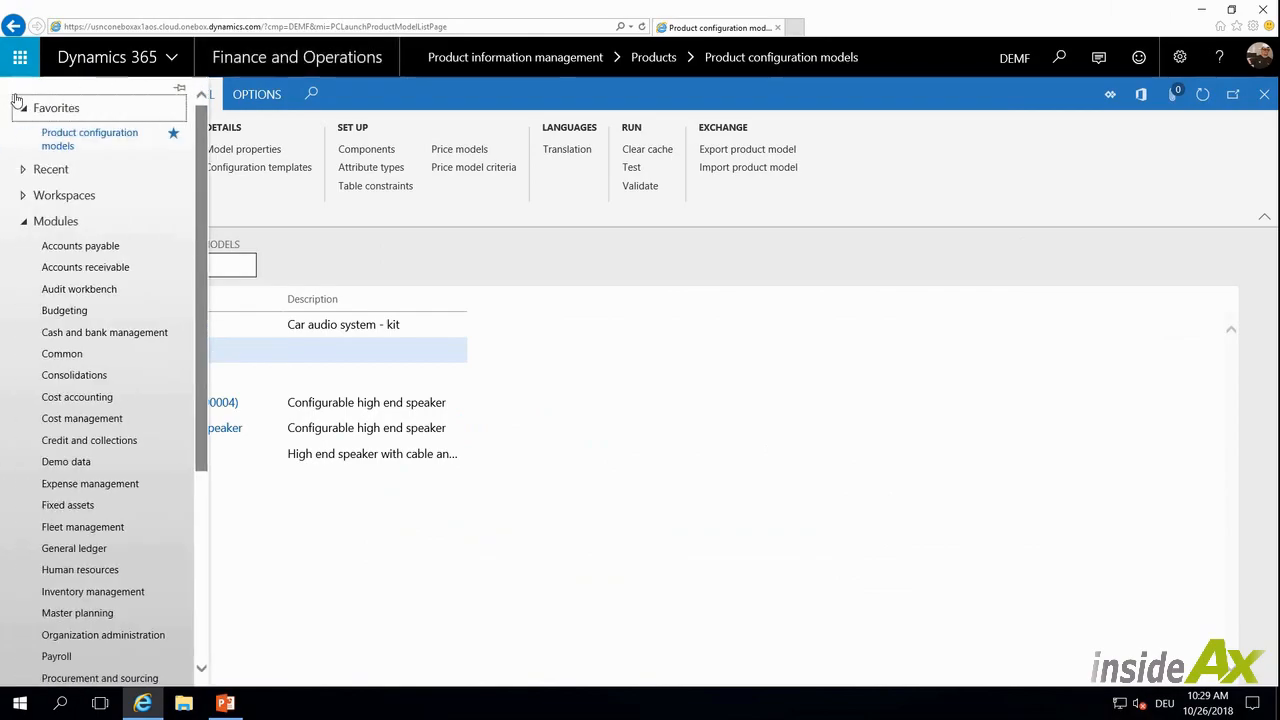
scroll(152, 440, down, 5)
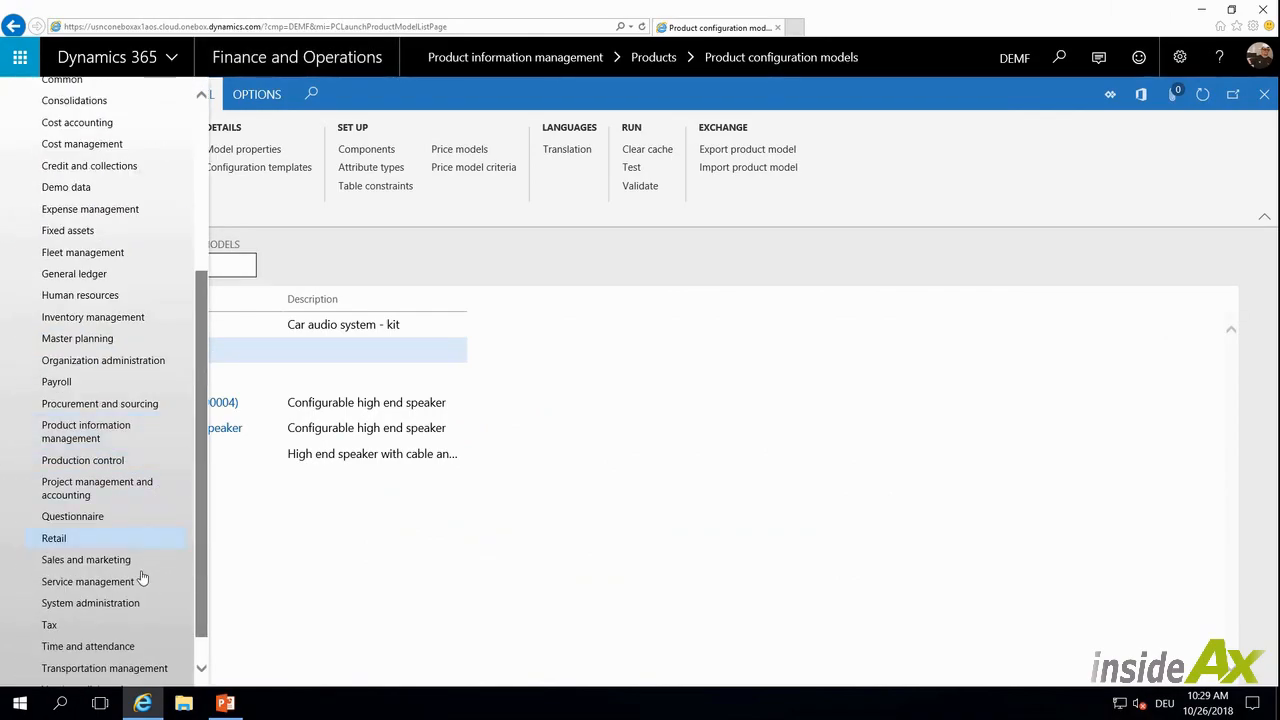
click(128, 462)
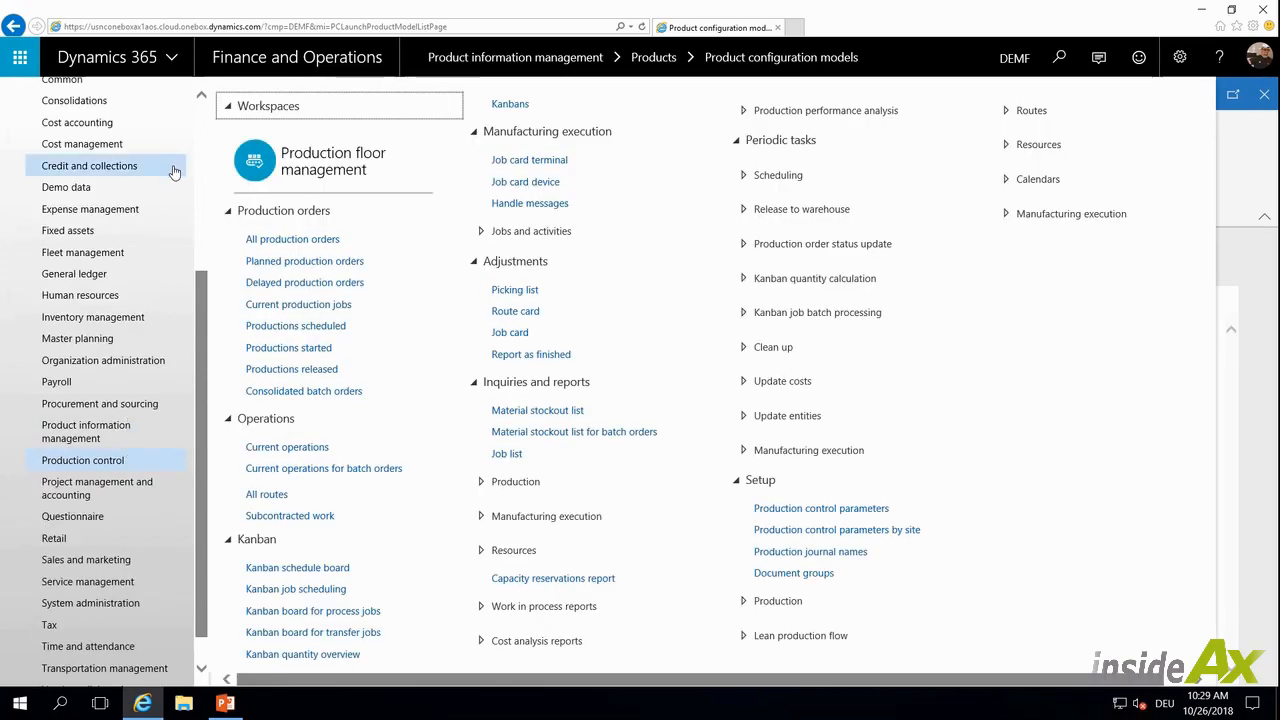
click(271, 241)
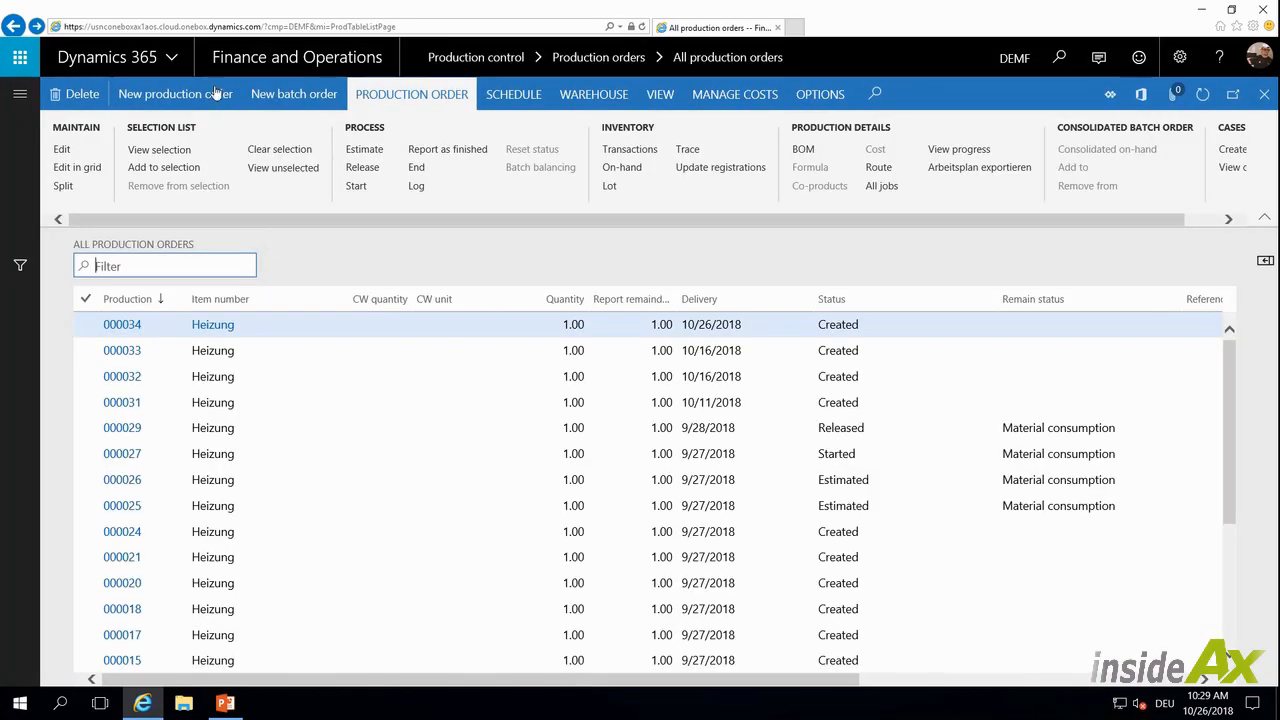
Start a new production order for item Heizung
click(211, 100)
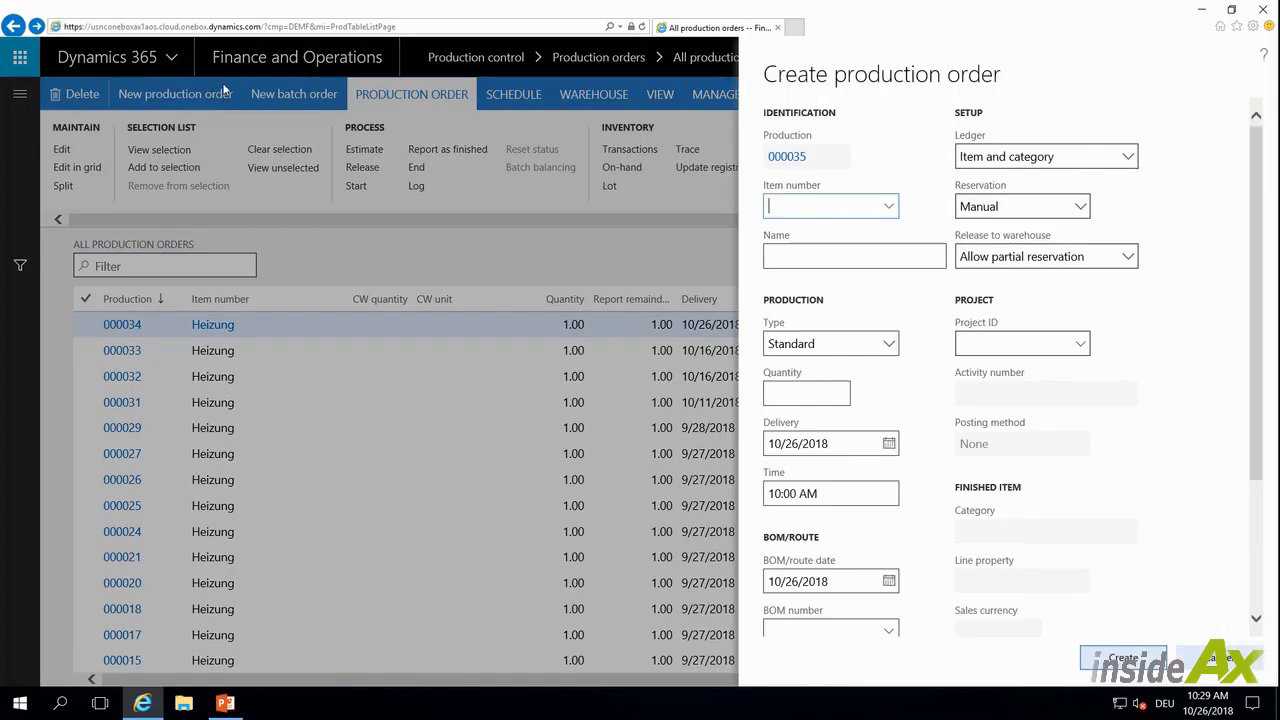
click(889, 207)
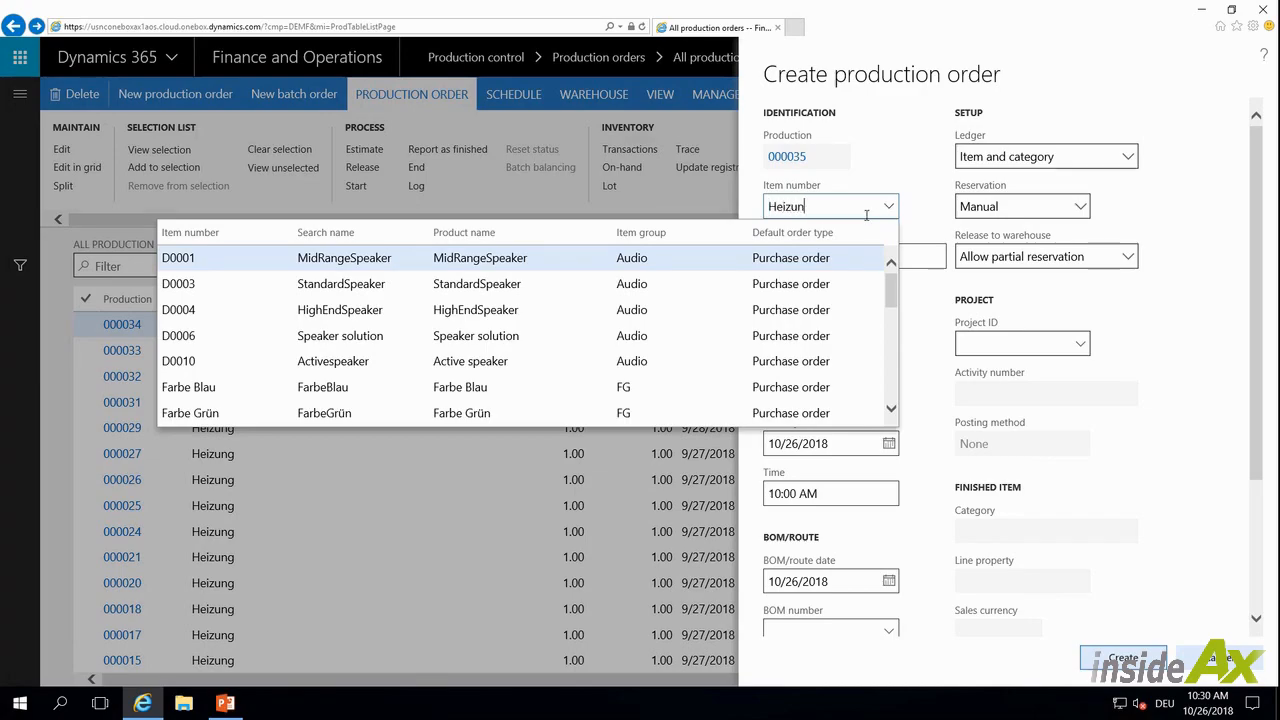
text(Heizung)
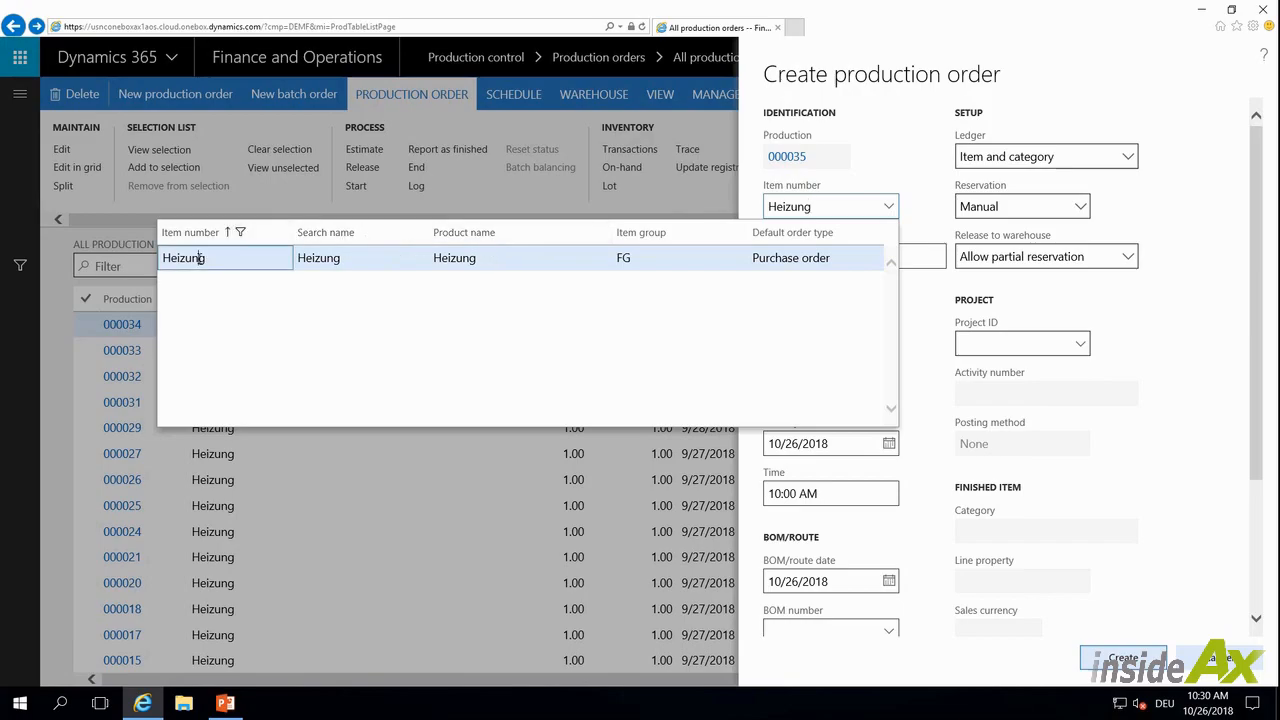
click(199, 258)
Set the site to 1 and accept inserting the active BOM and route versions
click(889, 428)
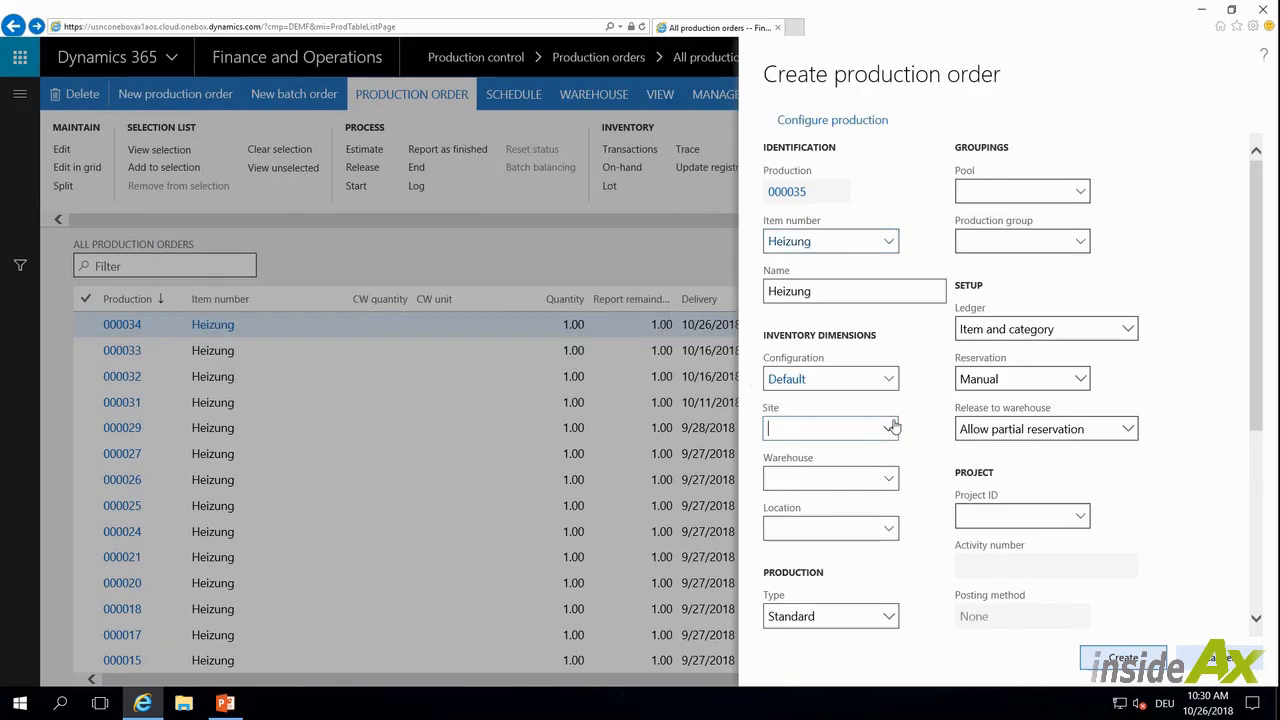
key(Return)
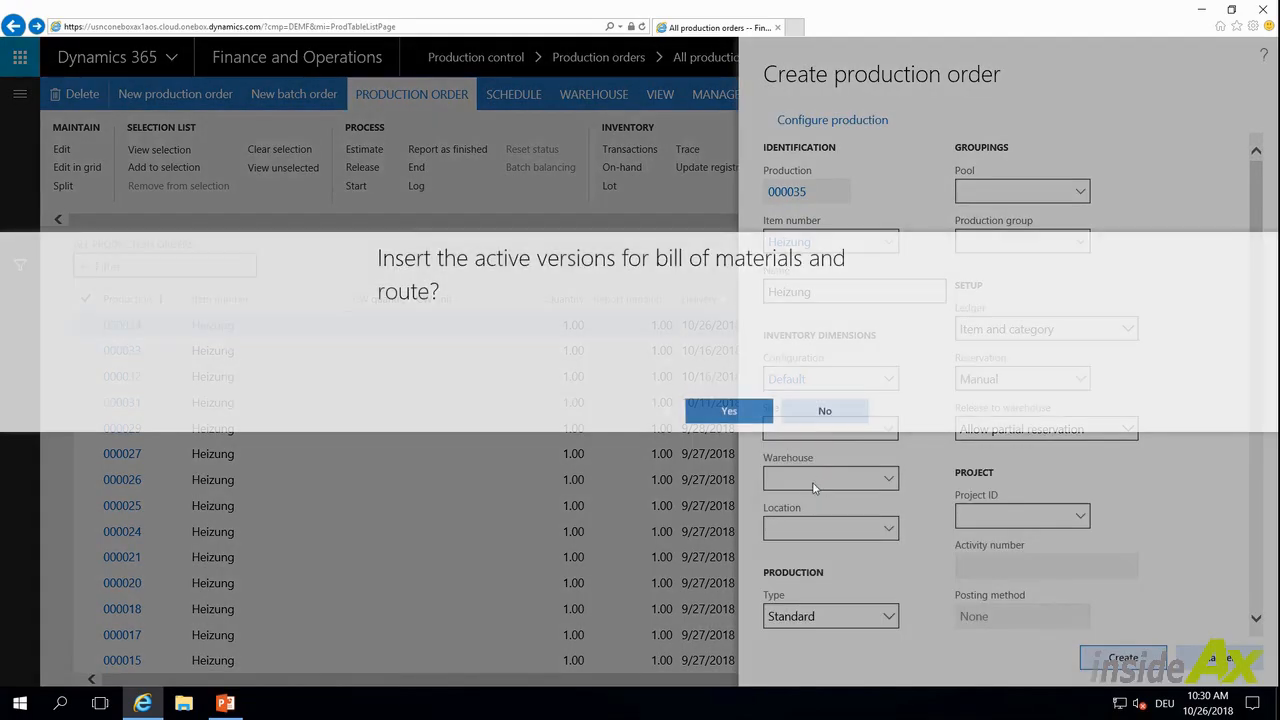
key(Return)
Set the production order's warehouse to 11 and location to L01
click(886, 480)
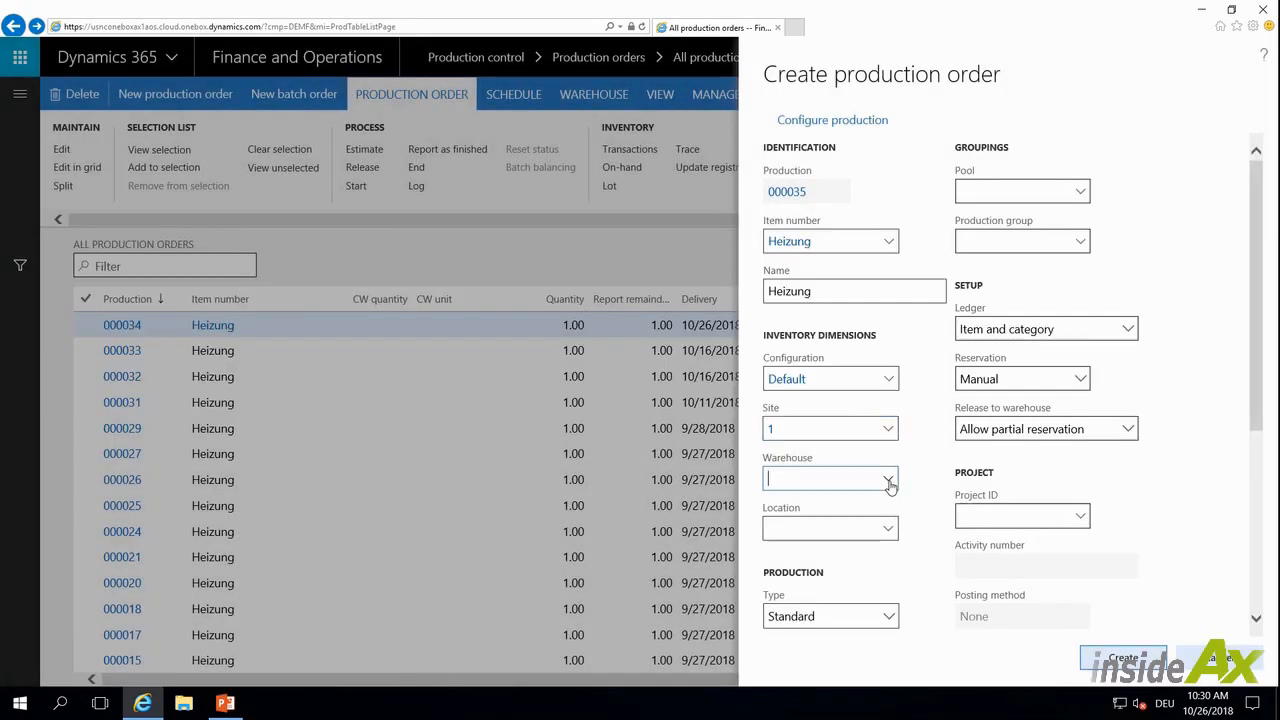
click(817, 298)
click(888, 528)
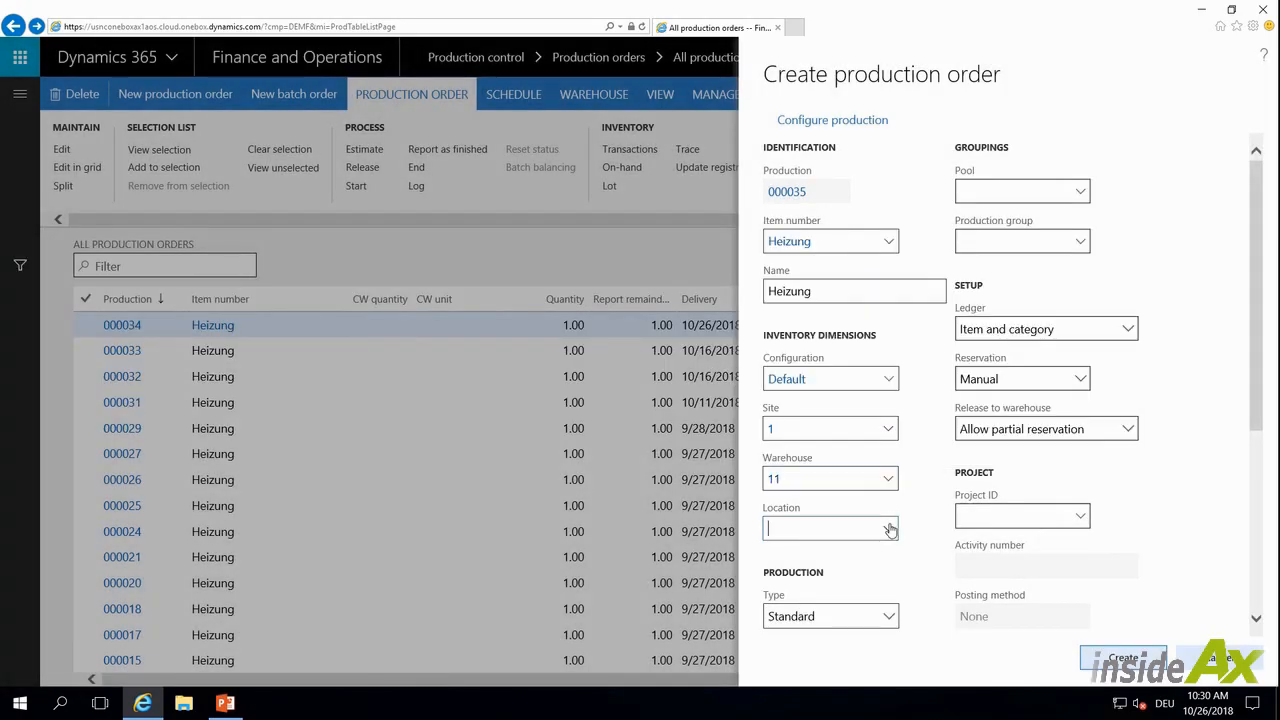
click(391, 345)
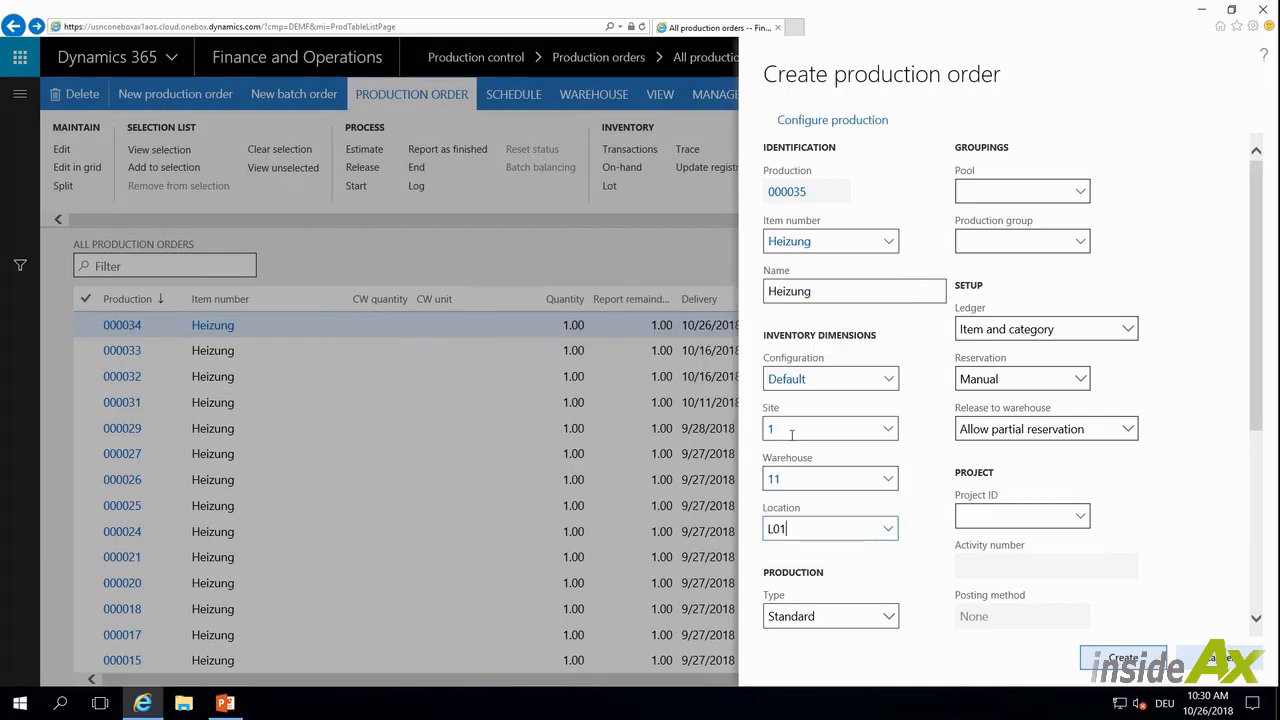
click(810, 480)
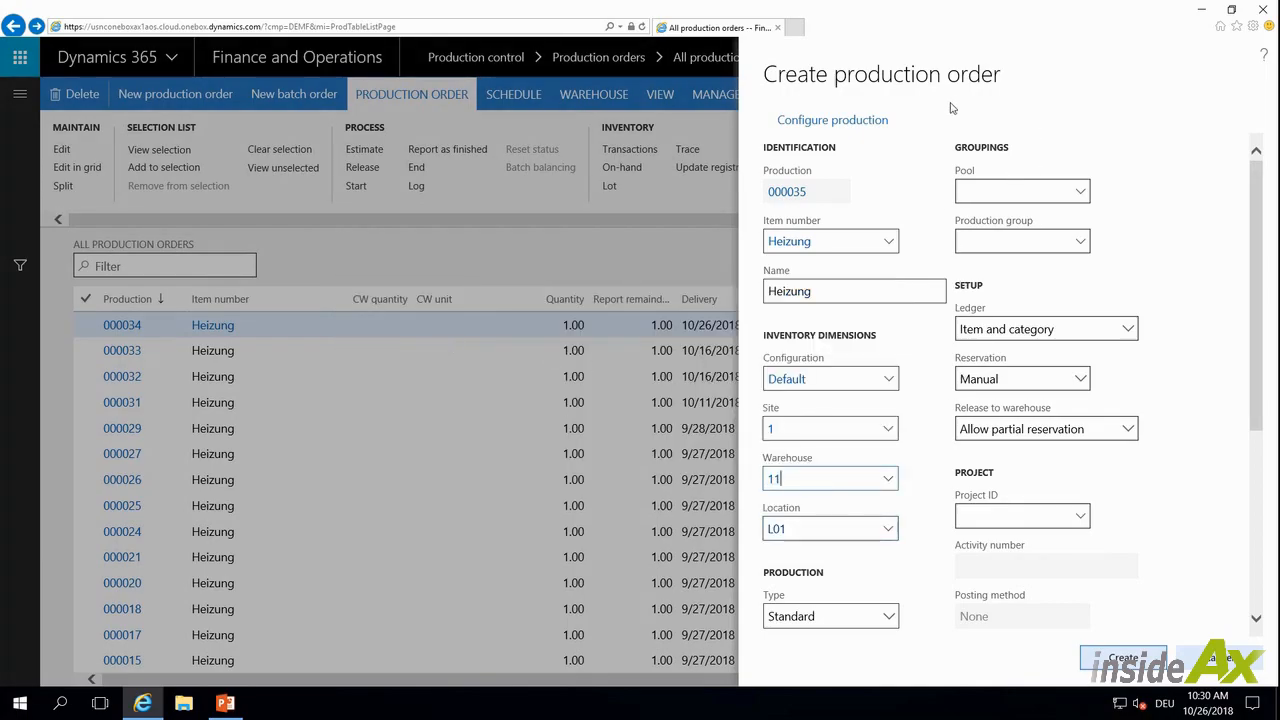
Open the production configuration and choose Farbe Blau and Steuerung HCUI-Remote
click(778, 128)
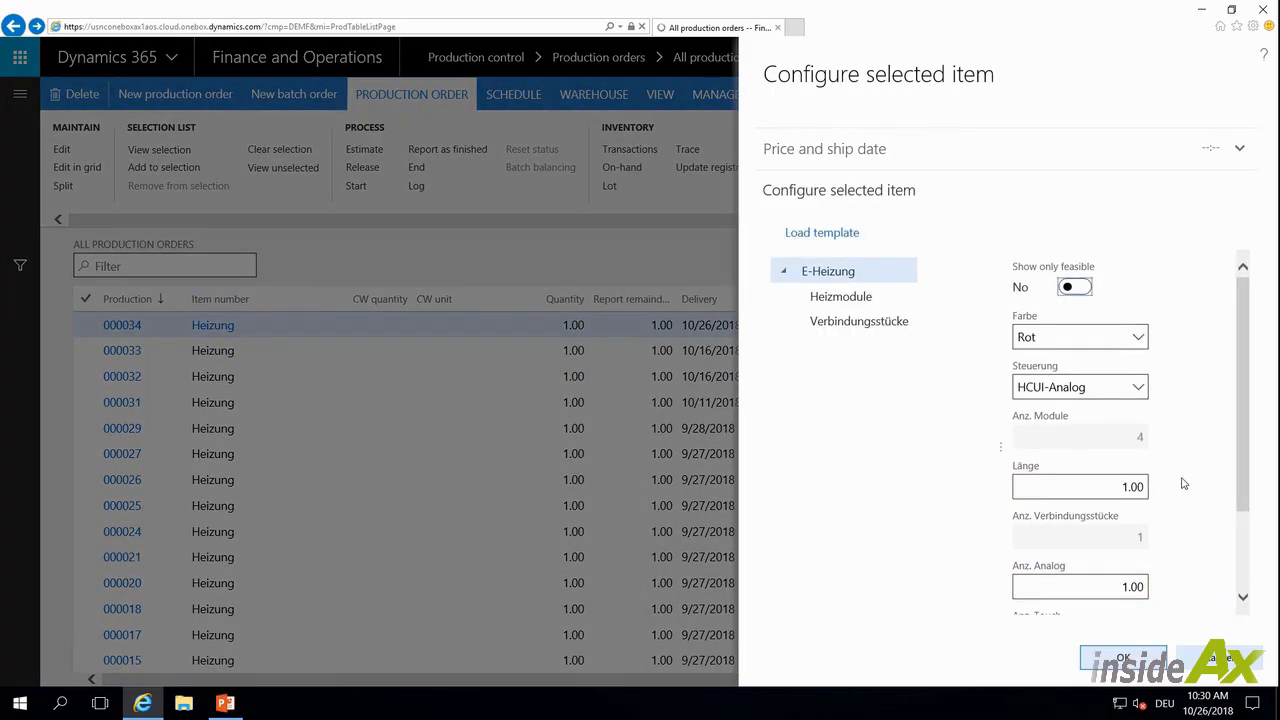
click(1140, 340)
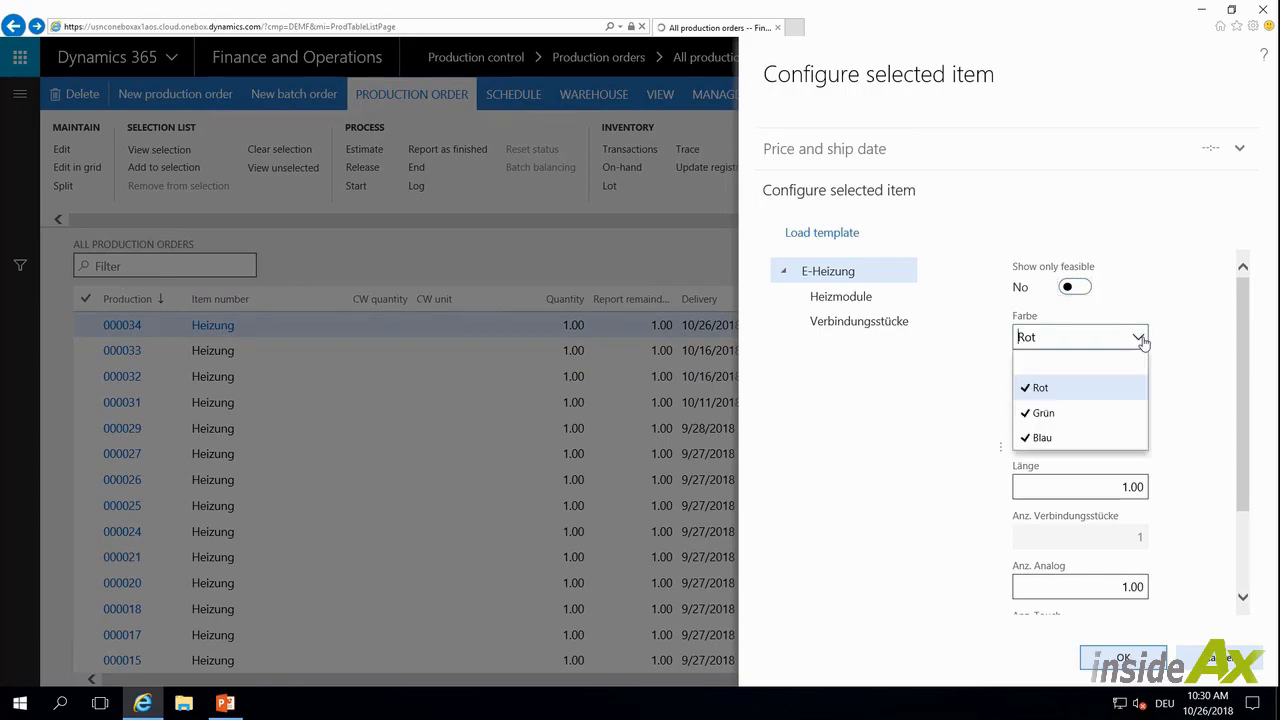
click(1058, 444)
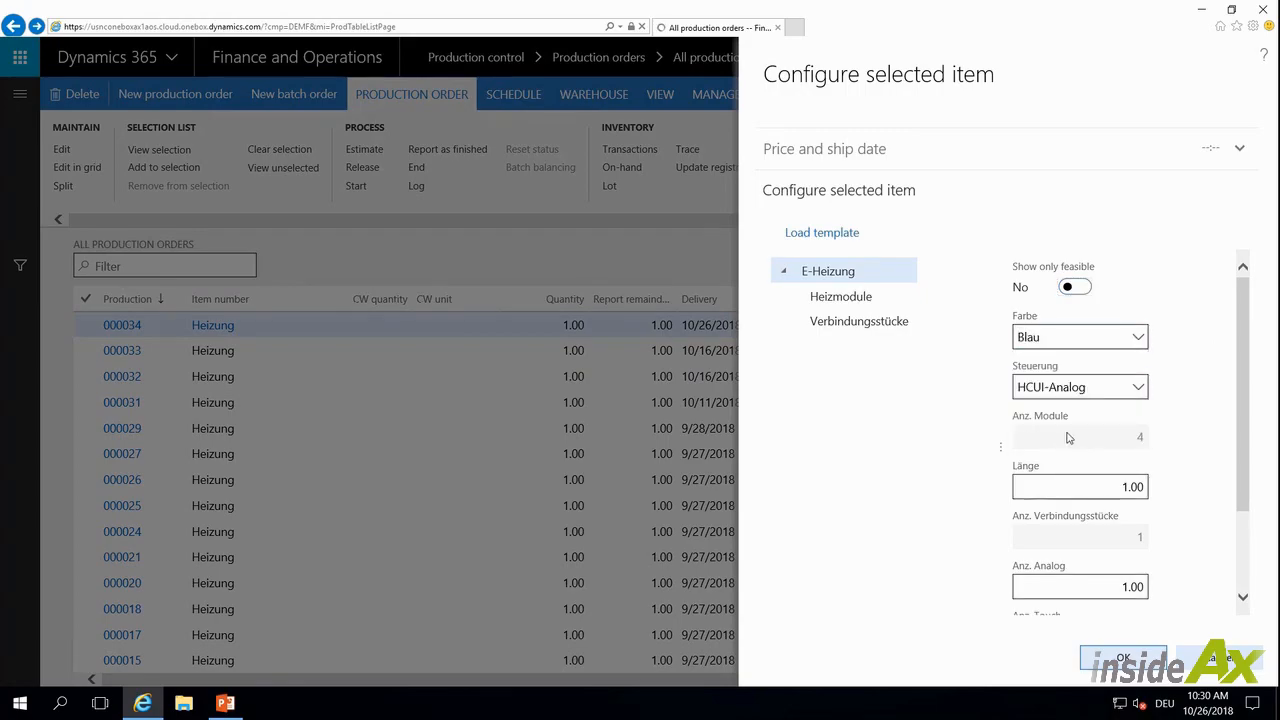
click(1137, 390)
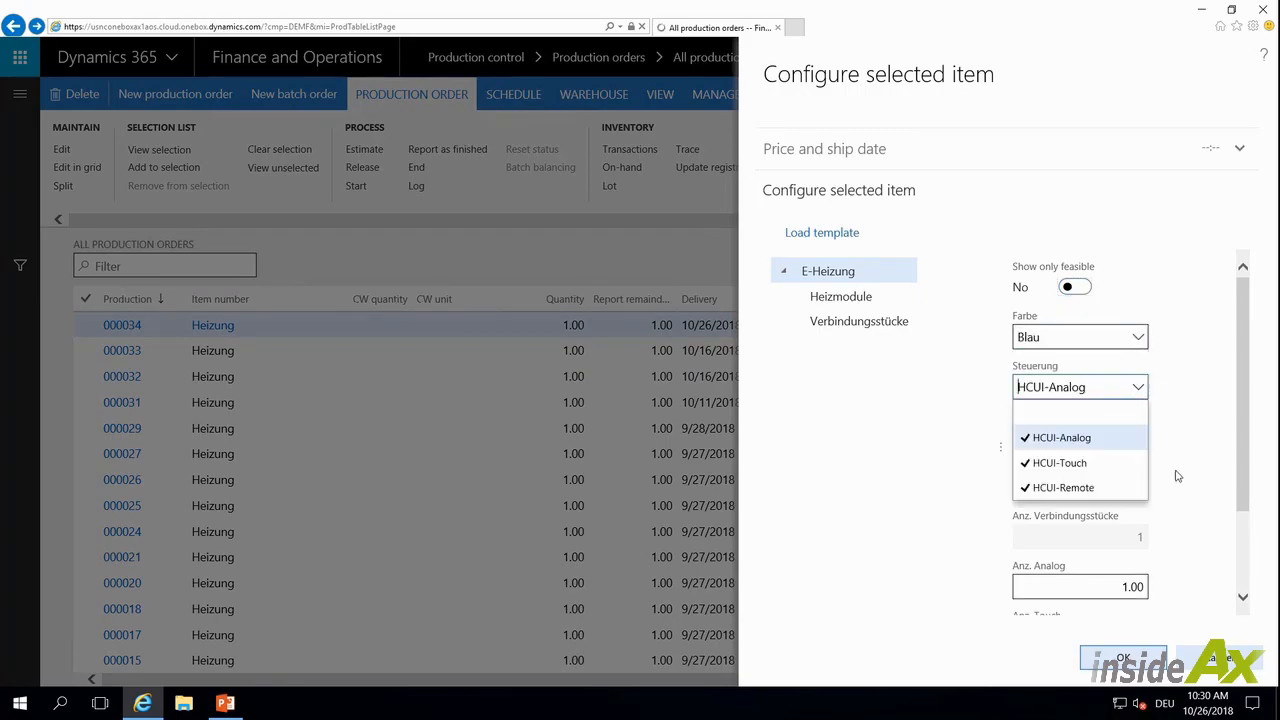
click(1086, 488)
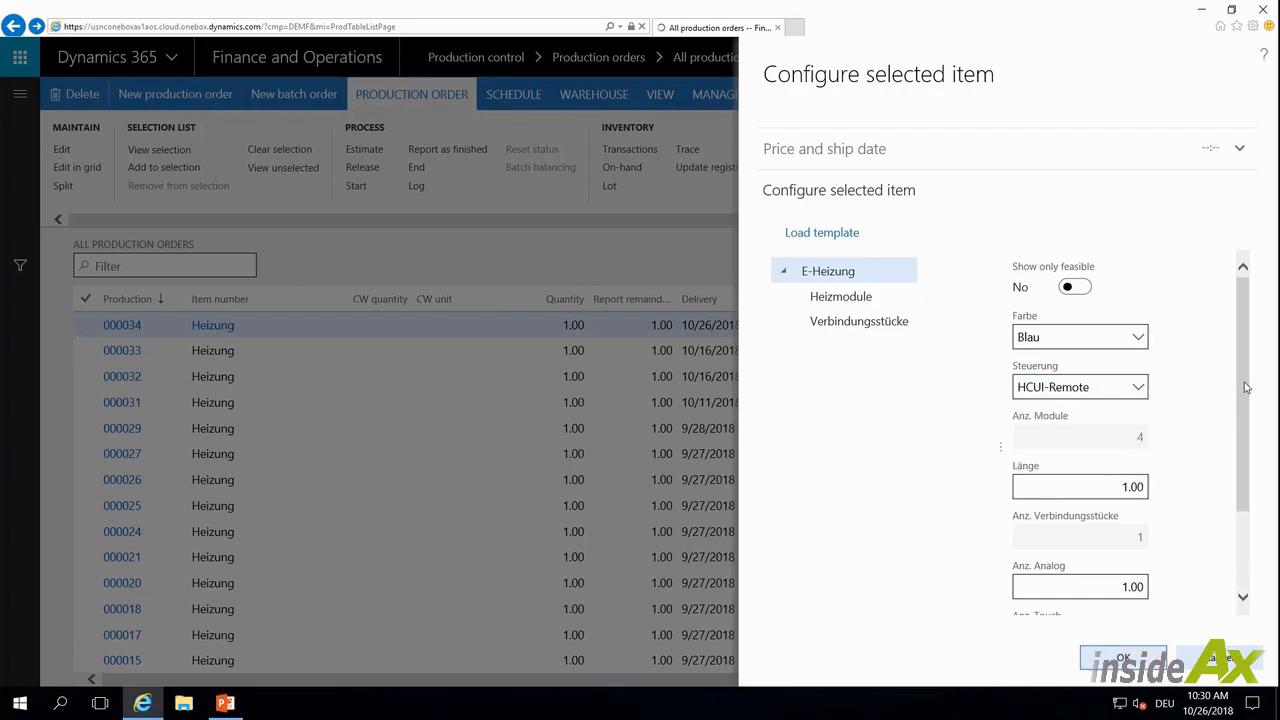
Set the Länge to 2, confirm the configuration and create the production order
scroll(1192, 409, down, 3)
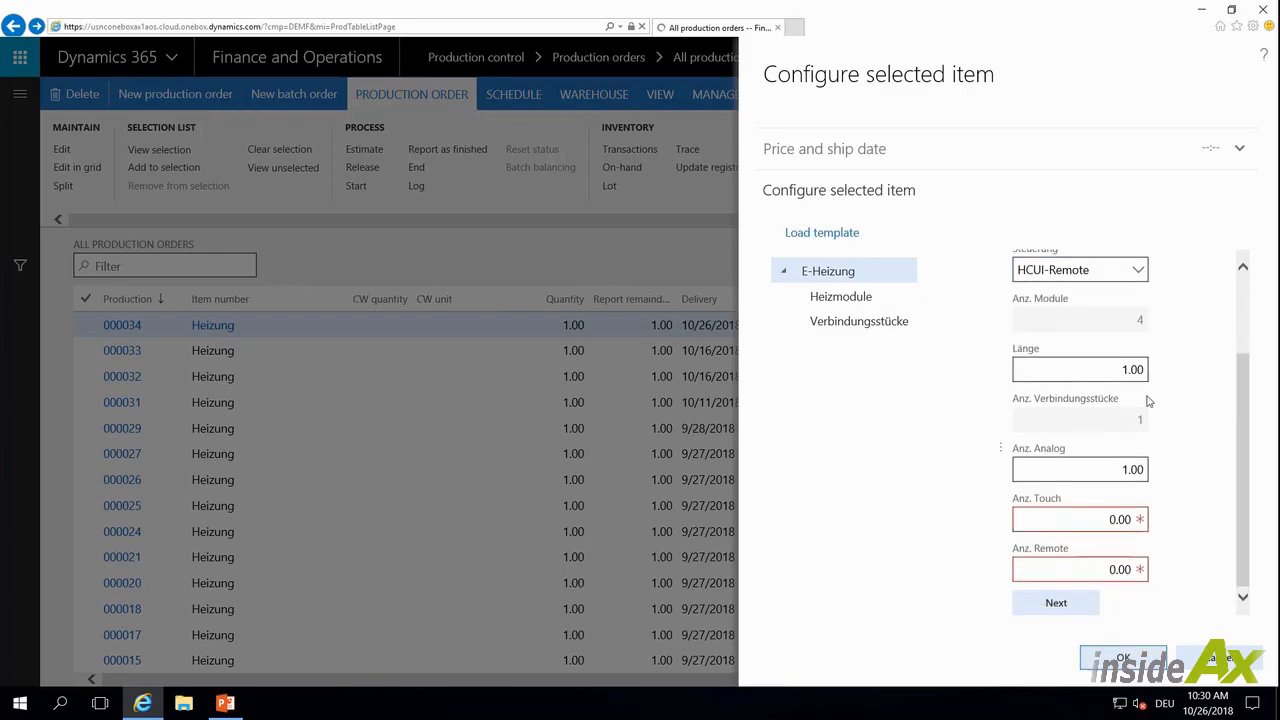
click(1102, 372)
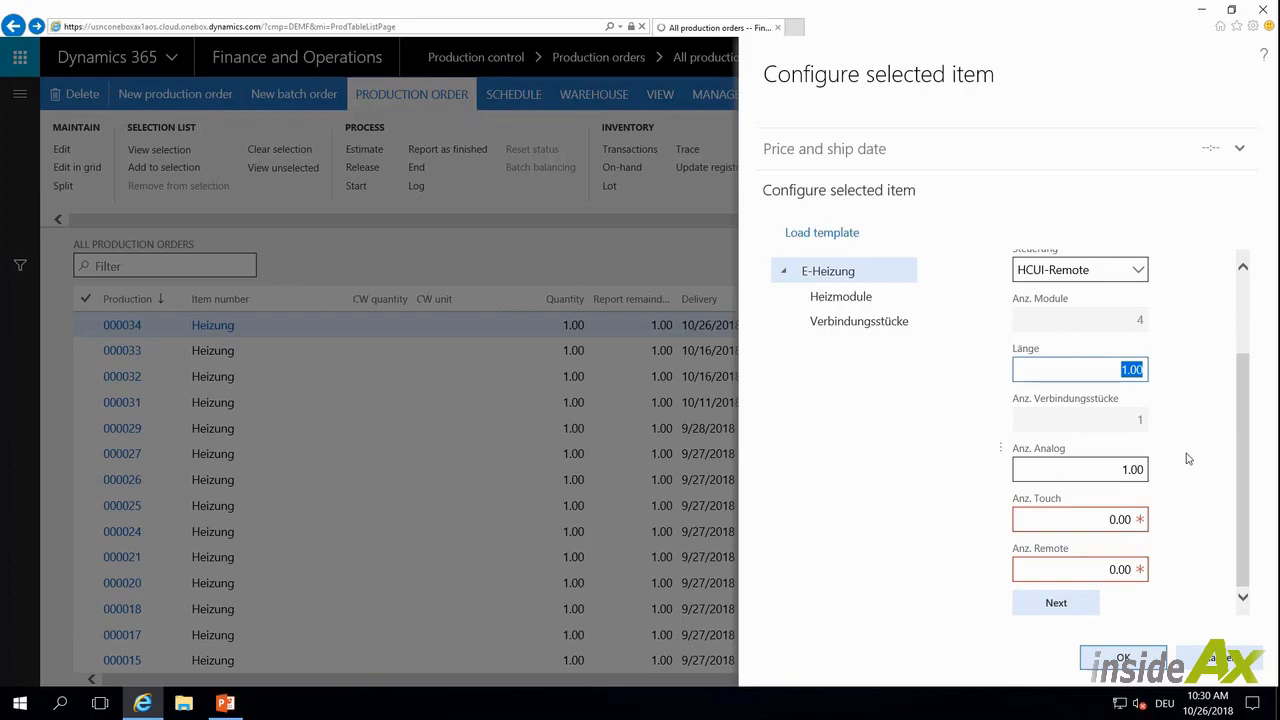
text(2)
key(Tab)
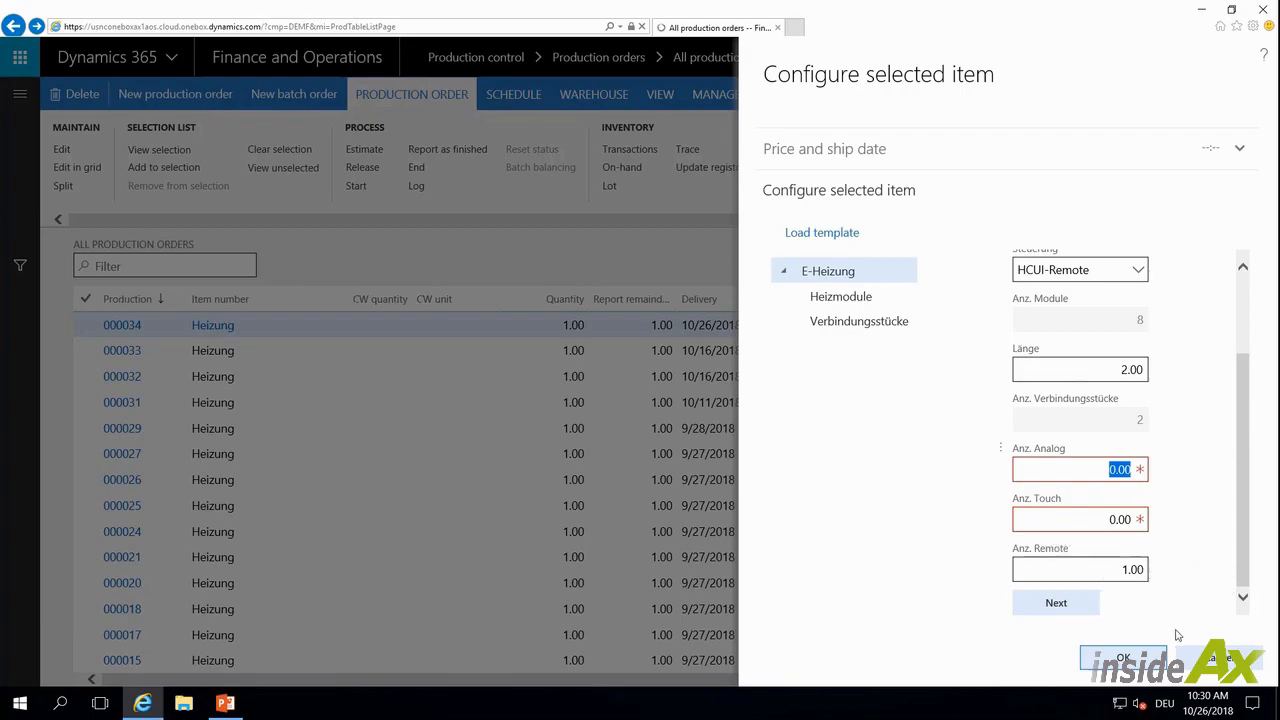
click(1123, 657)
click(1134, 662)
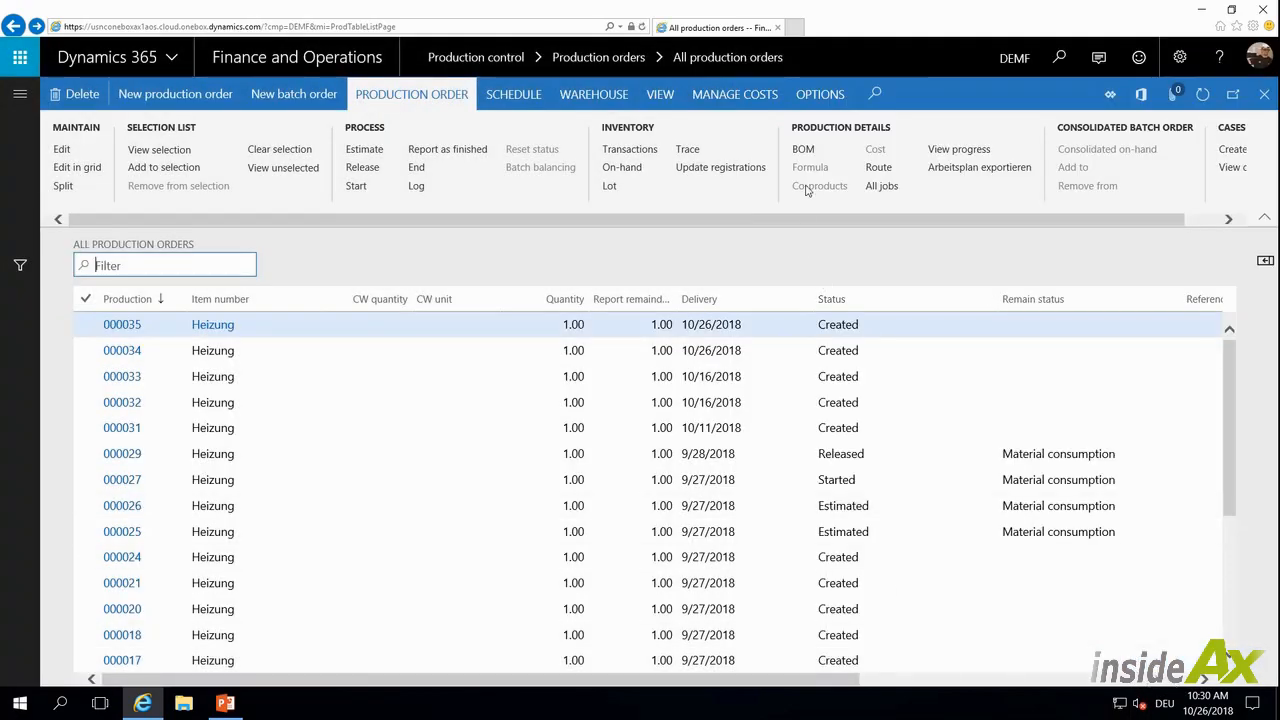
Open the new production order's BOM, review the line quantities and close it
click(803, 150)
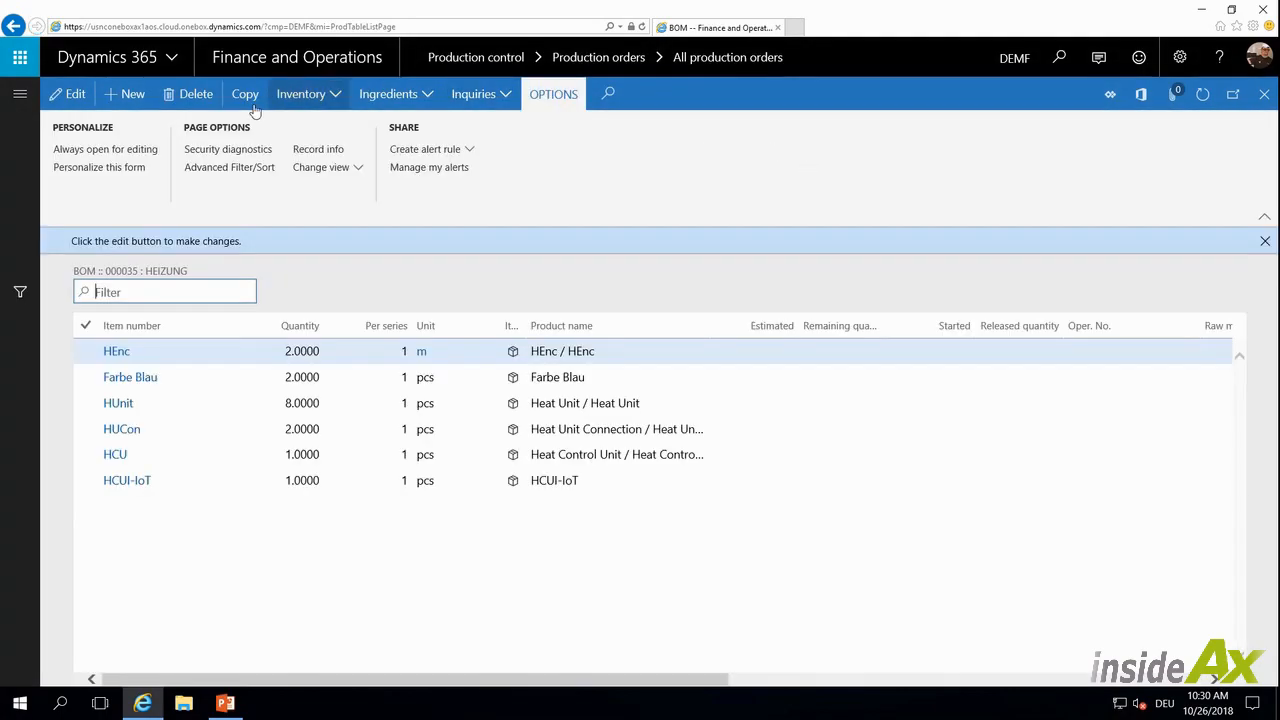
click(361, 376)
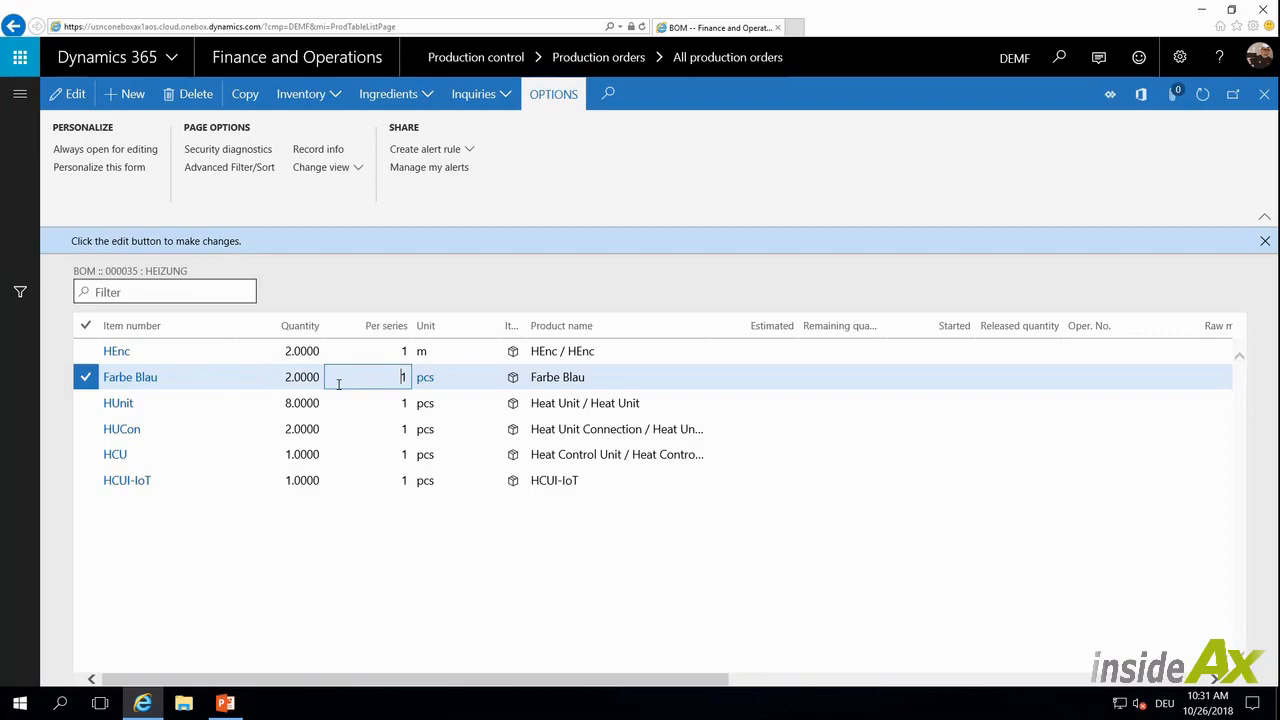
click(360, 405)
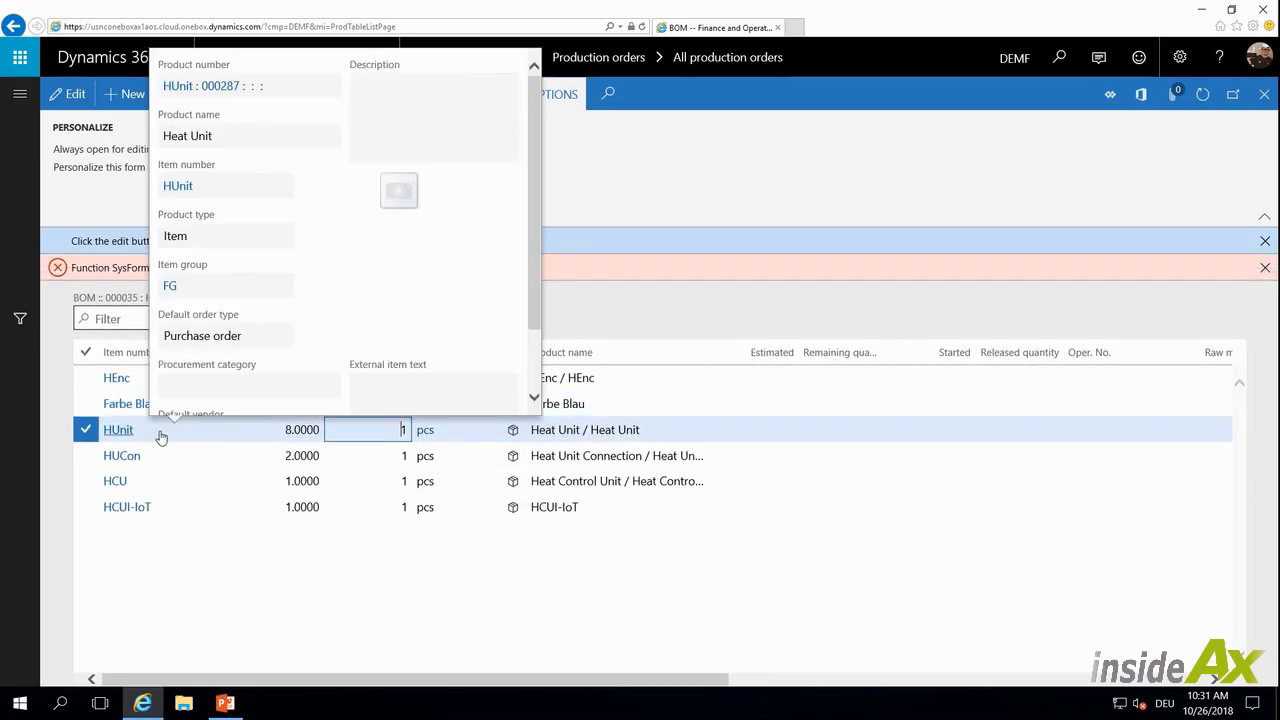
click(305, 456)
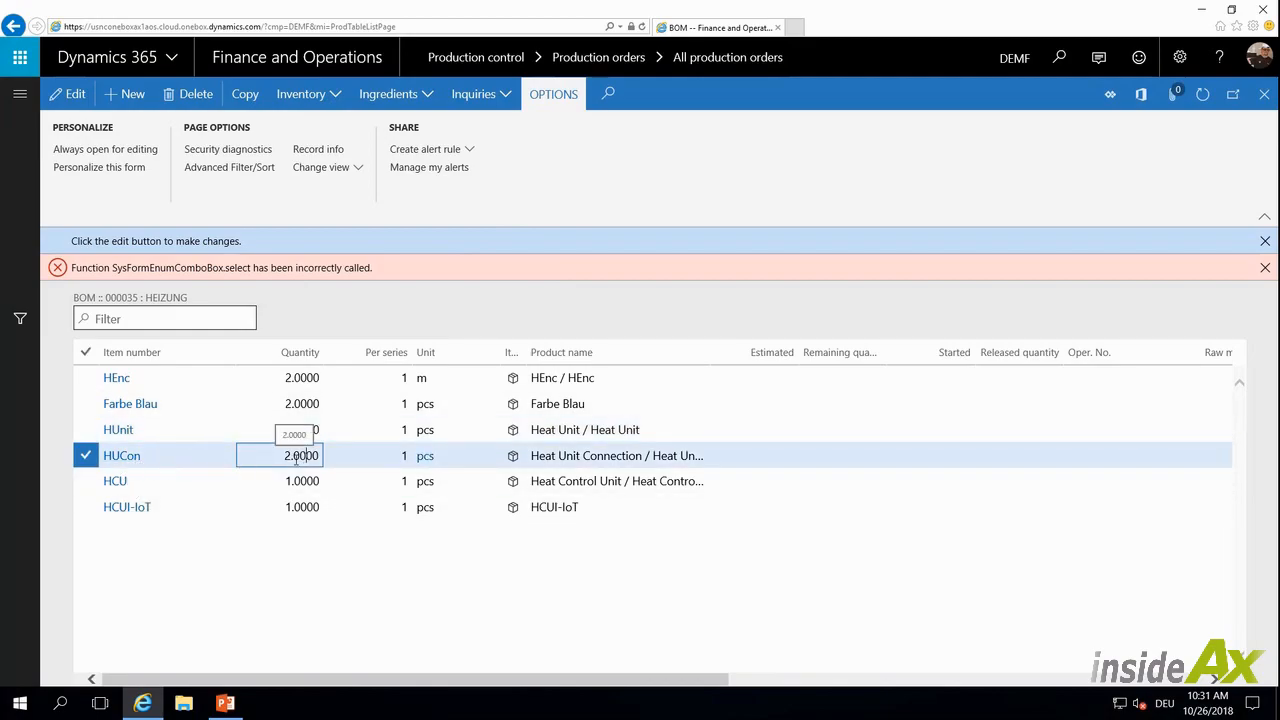
click(296, 507)
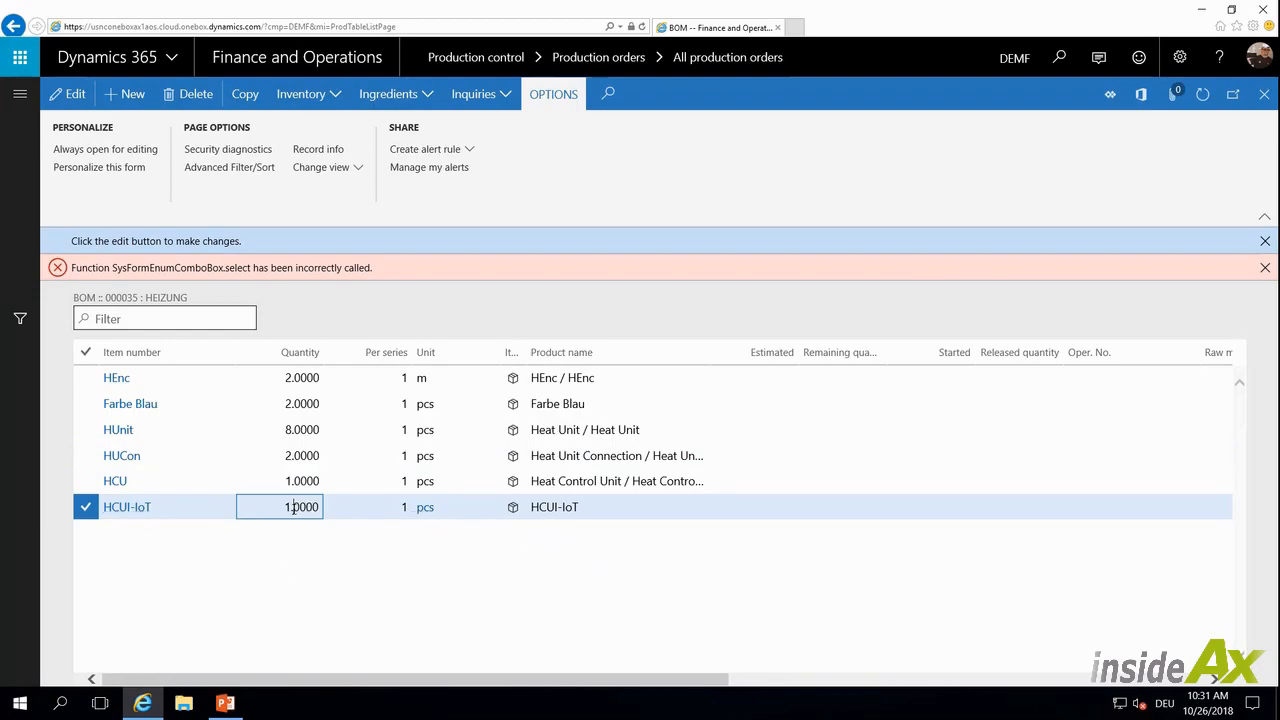
click(1266, 97)
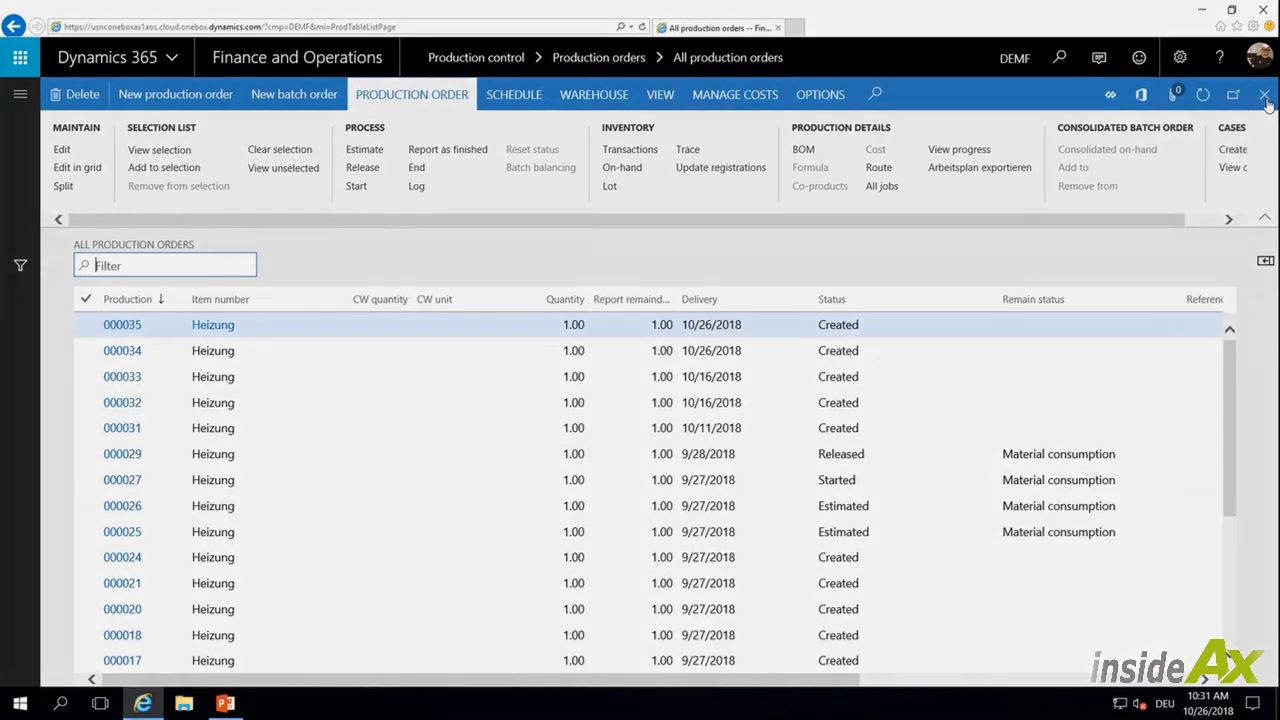